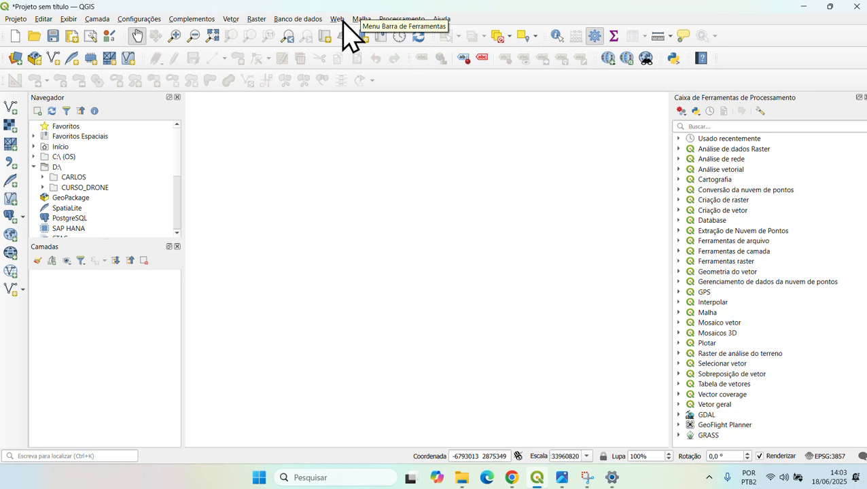
- Add the Google Satellite basemap through QuickMapServices' Google submenu
{"action": "mouse_move", "coordinate": [364, 46]}
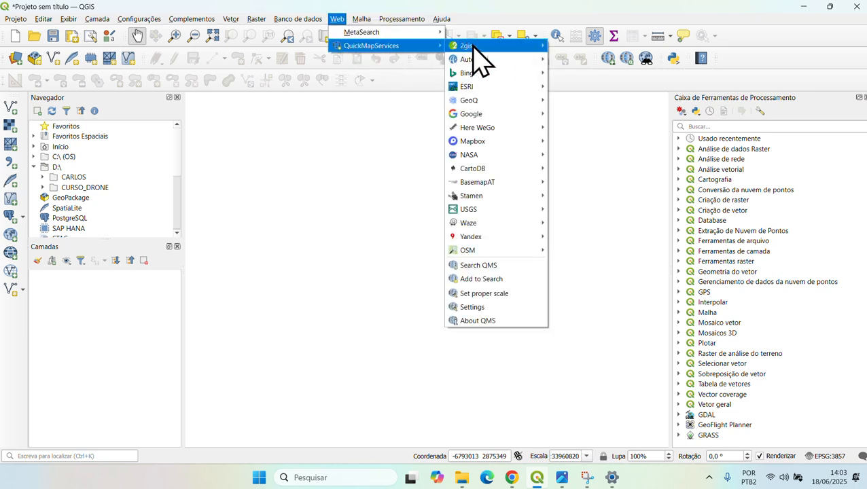
{"action": "mouse_move", "coordinate": [503, 116]}
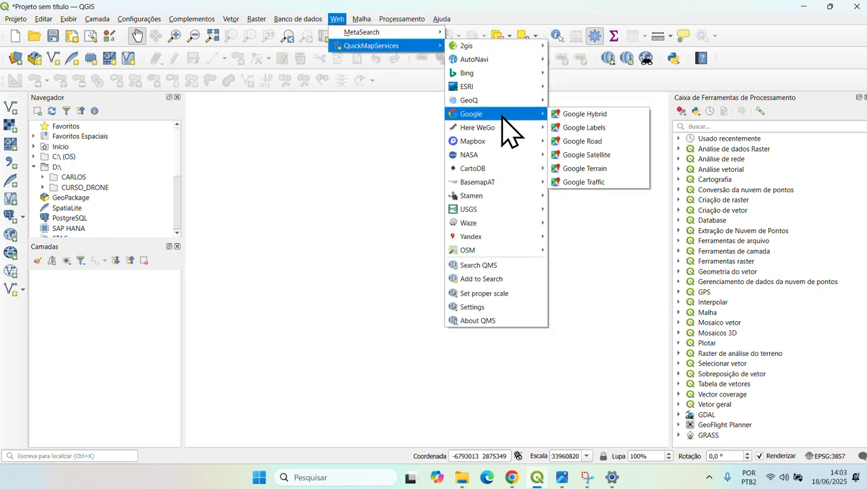
{"action": "left_click", "coordinate": [615, 155]}
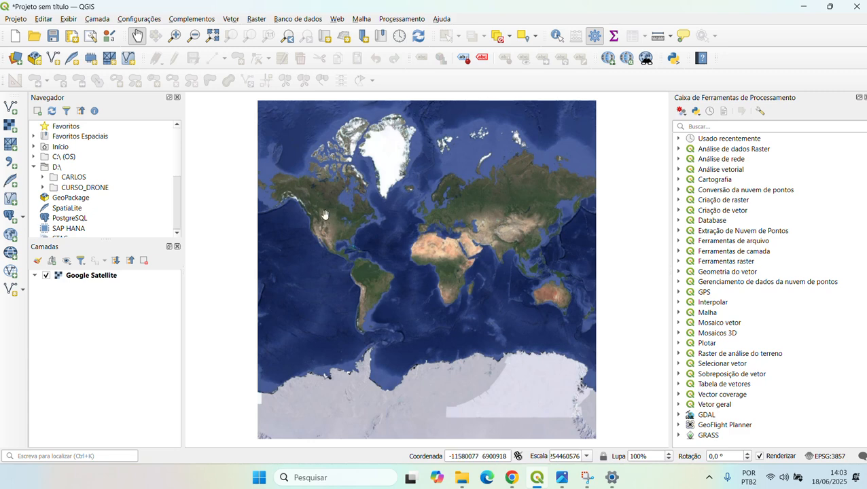
- Zoom in from the world view toward the northern South American coast and river delta
{"action": "scroll", "coordinate": [297, 255], "scroll_direction": "up", "scroll_amount": 1}
{"action": "scroll", "coordinate": [373, 258], "scroll_direction": "up", "scroll_amount": 1}
{"action": "scroll", "coordinate": [388, 272], "scroll_direction": "up", "scroll_amount": 2}
{"action": "left_click_drag", "start_coordinate": [367, 349], "coordinate": [407, 285]}
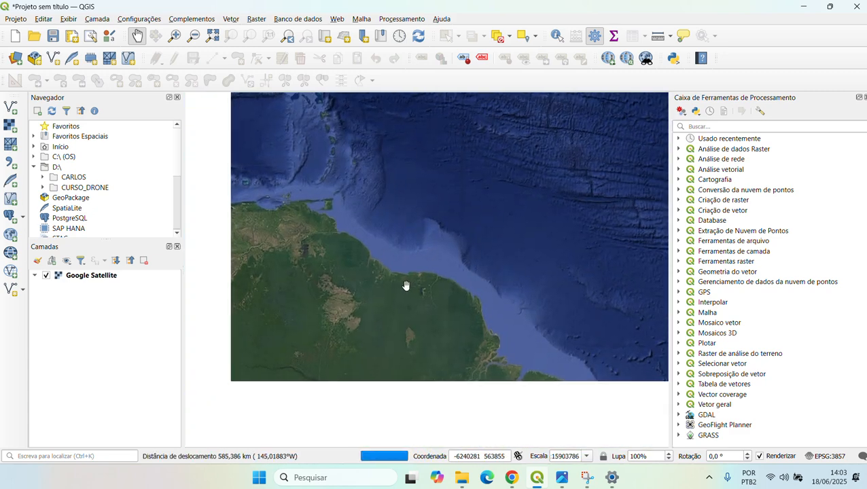
{"action": "scroll", "coordinate": [406, 285], "scroll_direction": "up", "scroll_amount": 1}
{"action": "scroll", "coordinate": [397, 290], "scroll_direction": "up", "scroll_amount": 1}
{"action": "left_click_drag", "start_coordinate": [571, 312], "coordinate": [350, 210]}
{"action": "scroll", "coordinate": [437, 288], "scroll_direction": "down", "scroll_amount": 3}
{"action": "scroll", "coordinate": [446, 310], "scroll_direction": "up", "scroll_amount": 2}
{"action": "scroll", "coordinate": [456, 292], "scroll_direction": "up", "scroll_amount": 1}
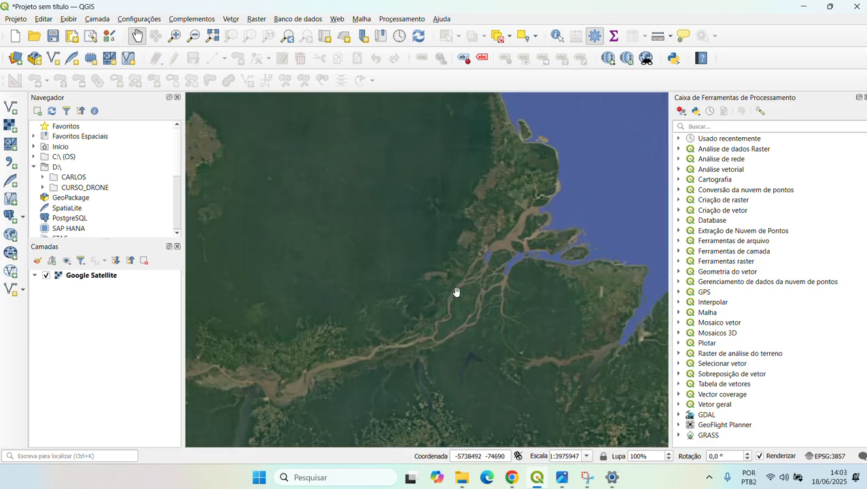
{"action": "left_click_drag", "start_coordinate": [429, 237], "coordinate": [441, 303]}
{"action": "scroll", "coordinate": [479, 303], "scroll_direction": "up", "scroll_amount": 3}
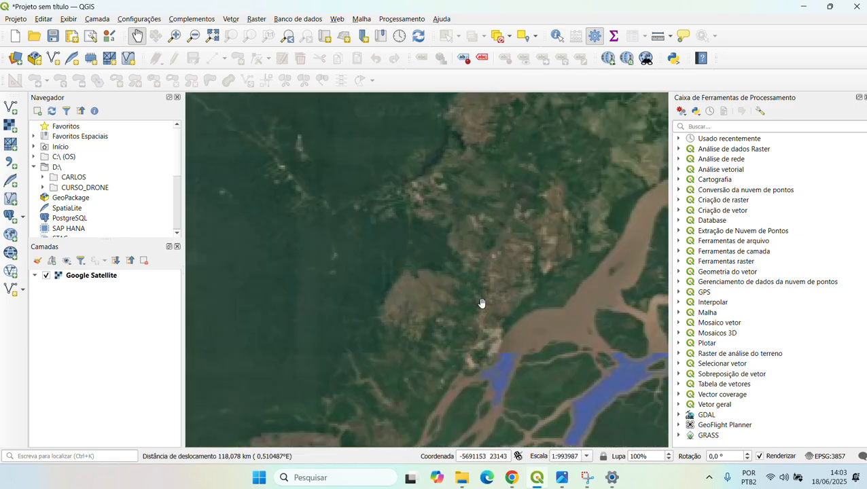
{"action": "scroll", "coordinate": [477, 348], "scroll_direction": "up", "scroll_amount": 1}
{"action": "left_click_drag", "start_coordinate": [462, 358], "coordinate": [474, 299]}
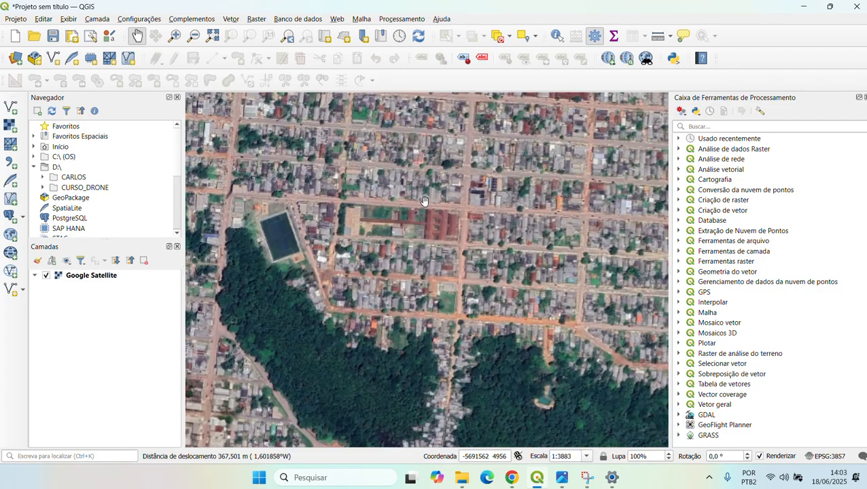
- Zoom in to the neighbourhood and centre the wooded block and orange-roofed buildings
{"action": "scroll", "coordinate": [425, 200], "scroll_direction": "up", "scroll_amount": 1}
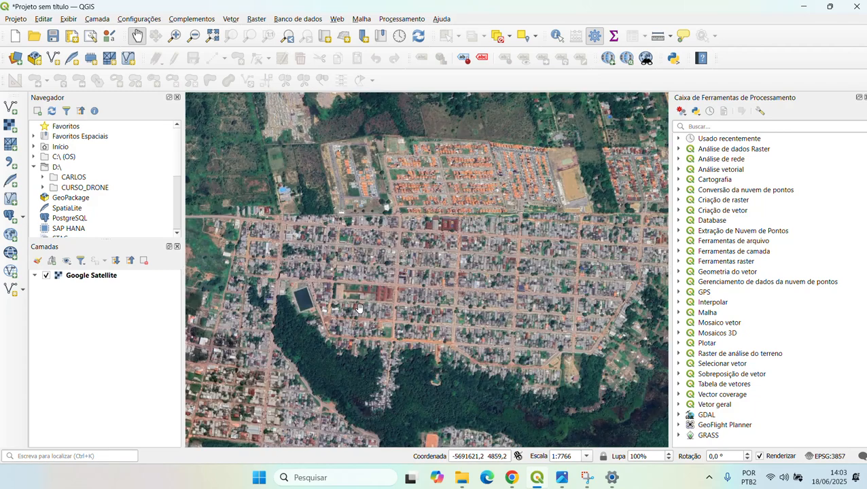
{"action": "left_click_drag", "start_coordinate": [345, 368], "coordinate": [400, 280]}
{"action": "left_click_drag", "start_coordinate": [360, 445], "coordinate": [432, 288]}
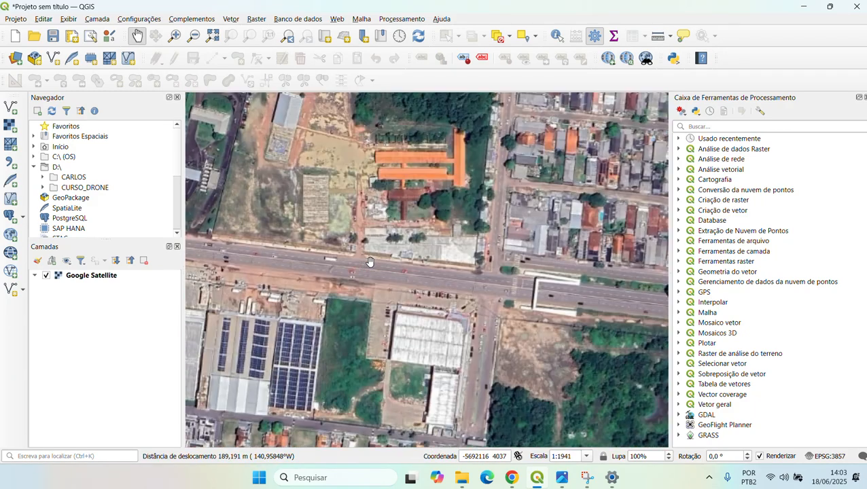
{"action": "scroll", "coordinate": [407, 251], "scroll_direction": "down", "scroll_amount": 3}
{"action": "left_click_drag", "start_coordinate": [549, 237], "coordinate": [492, 238]}
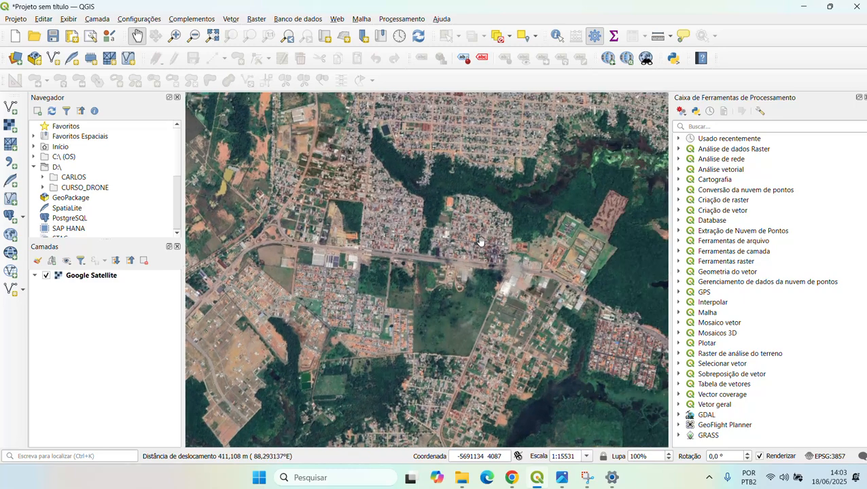
{"action": "scroll", "coordinate": [356, 244], "scroll_direction": "up", "scroll_amount": 1}
{"action": "scroll", "coordinate": [356, 245], "scroll_direction": "up", "scroll_amount": 2}
{"action": "left_click_drag", "start_coordinate": [356, 245], "coordinate": [411, 291]}
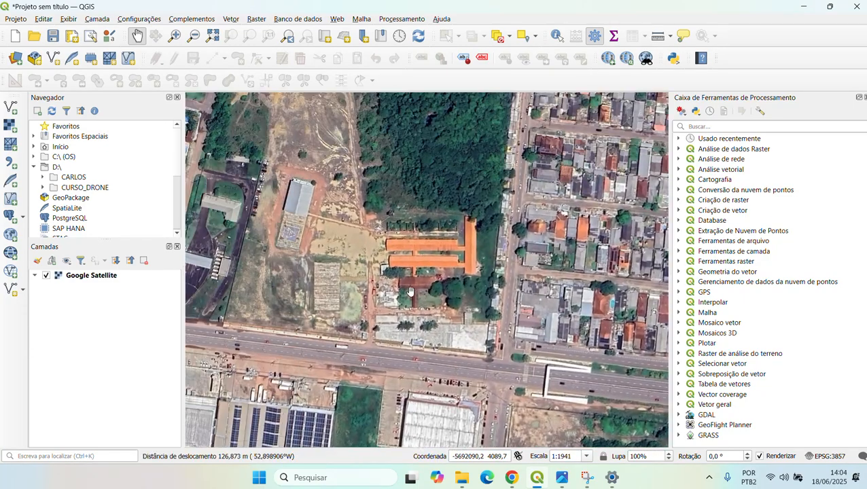
{"action": "scroll", "coordinate": [412, 292], "scroll_direction": "down", "scroll_amount": 1}
{"action": "left_click_drag", "start_coordinate": [367, 246], "coordinate": [419, 320]}
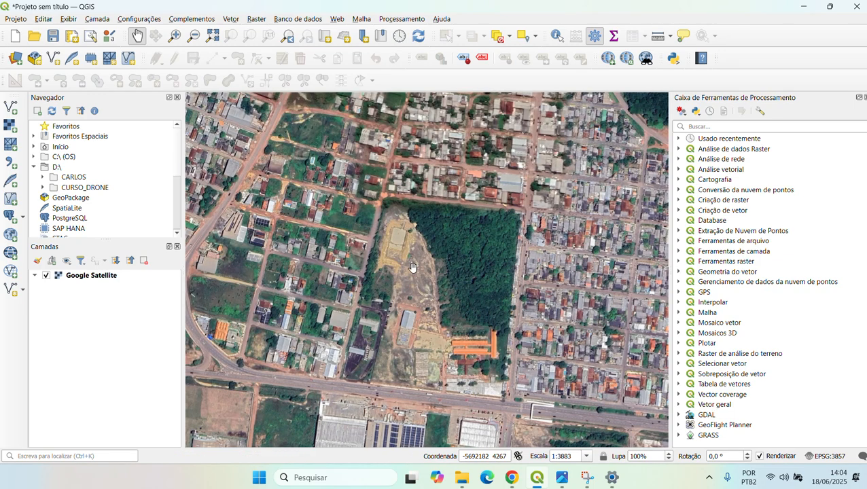
{"action": "mouse_move", "coordinate": [431, 299]}
{"action": "left_mouse_down"}
{"action": "mouse_move", "coordinate": [487, 302]}
{"action": "mouse_move", "coordinate": [434, 291]}
{"action": "left_mouse_up"}
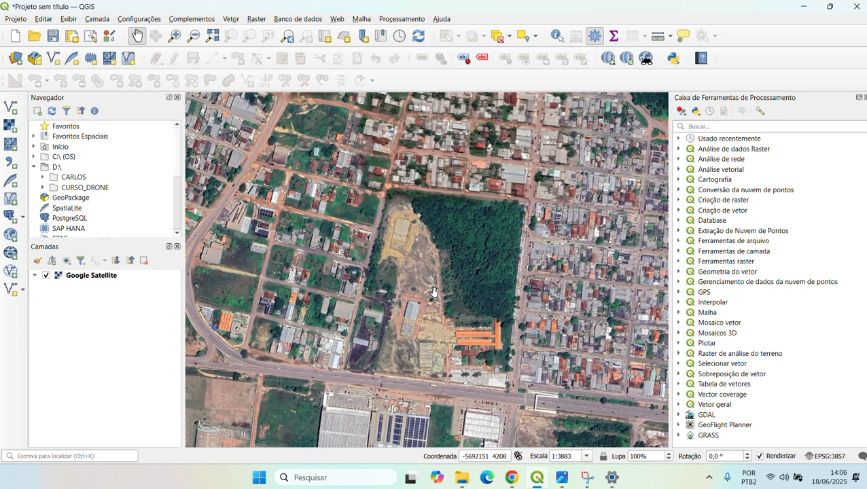
- Pan to show the blocks west of the wooded area, centred on the neighbourhood
{"action": "scroll", "coordinate": [343, 318], "scroll_direction": "up", "scroll_amount": 1}
{"action": "left_click_drag", "start_coordinate": [343, 318], "coordinate": [458, 318]}
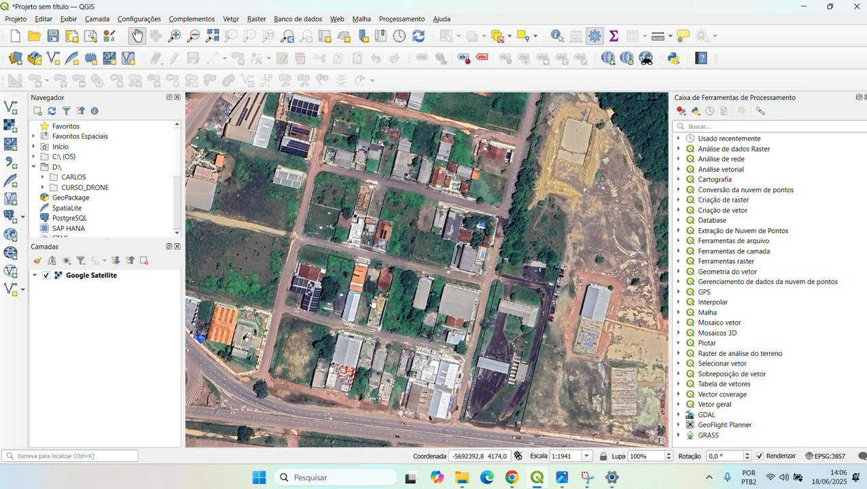
{"action": "left_click_drag", "start_coordinate": [369, 275], "coordinate": [381, 298]}
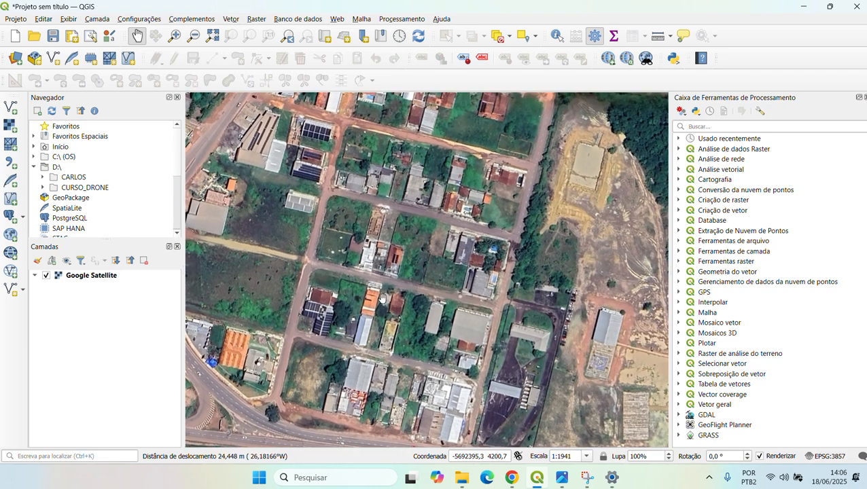
{"action": "scroll", "coordinate": [400, 299], "scroll_direction": "down", "scroll_amount": 1}
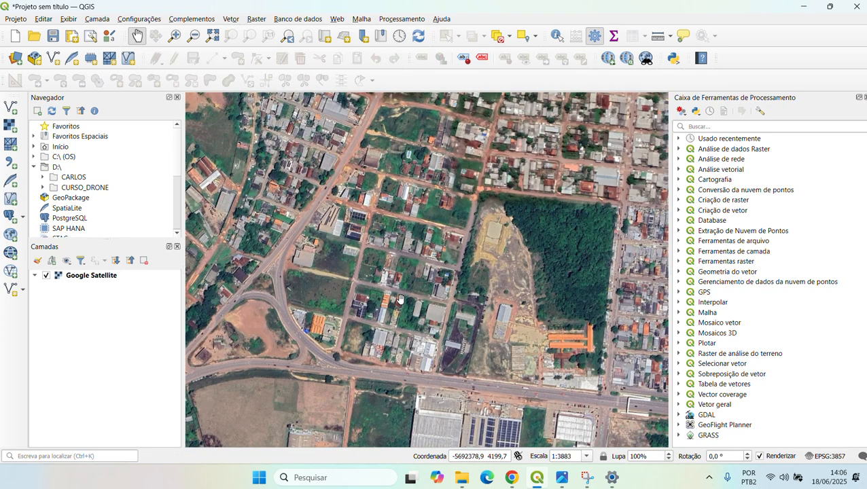
{"action": "left_click_drag", "start_coordinate": [459, 294], "coordinate": [467, 319]}
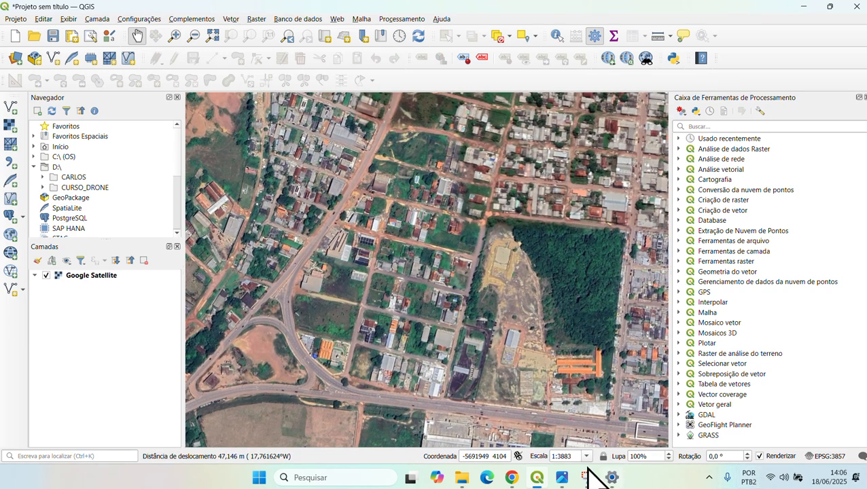
- Enter 1:3000 in the Escala field to set the map scale
{"action": "left_click_drag", "start_coordinate": [576, 455], "coordinate": [548, 454]}
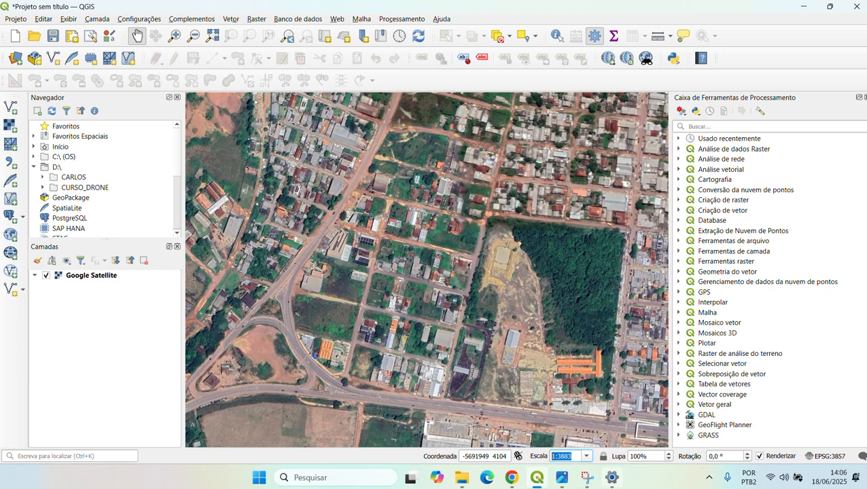
{"action": "key", "text": "BackSpace"}
{"action": "type", "text": "50"}
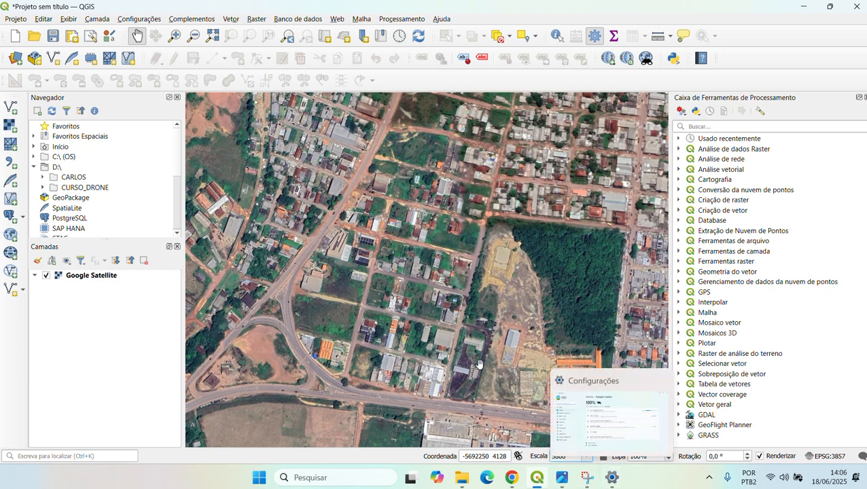
{"action": "key", "text": "Return"}
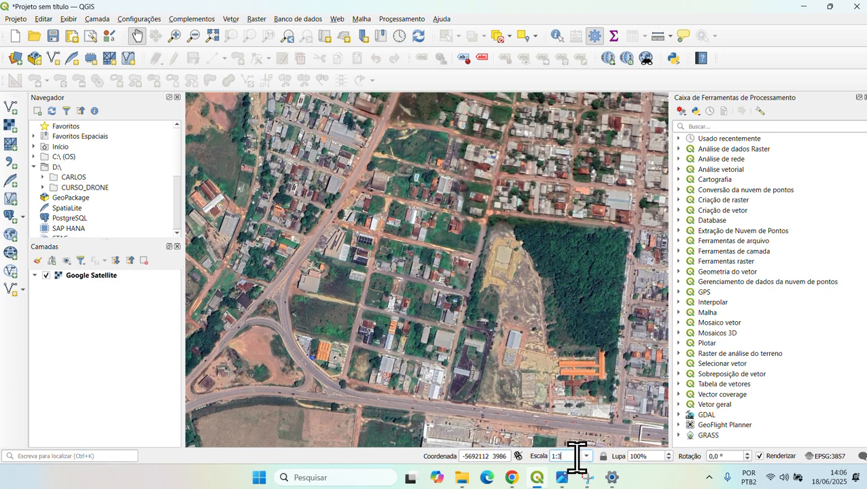
{"action": "type", "text": "00"}
{"action": "key", "text": "Return"}
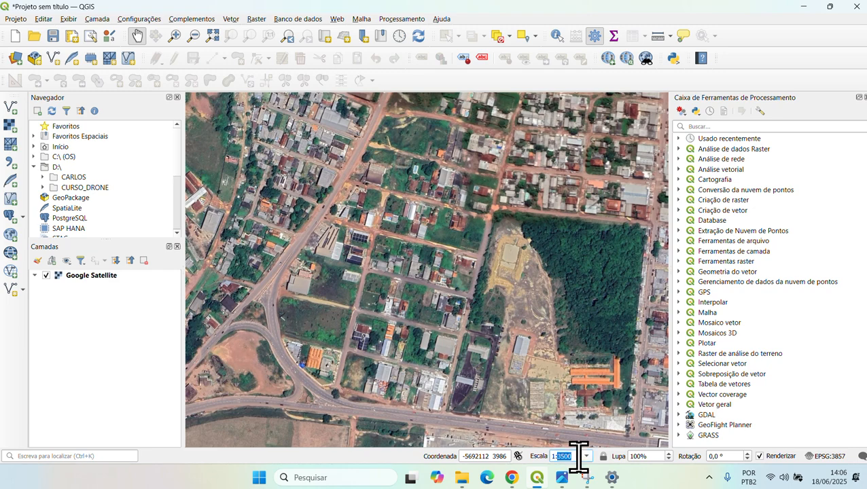
{"action": "key", "text": "Return"}
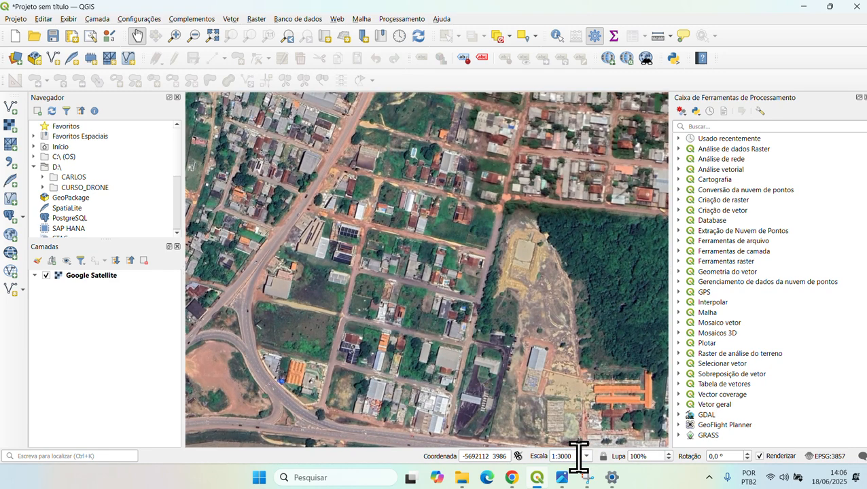
{"action": "left_click_drag", "start_coordinate": [488, 352], "coordinate": [481, 335]}
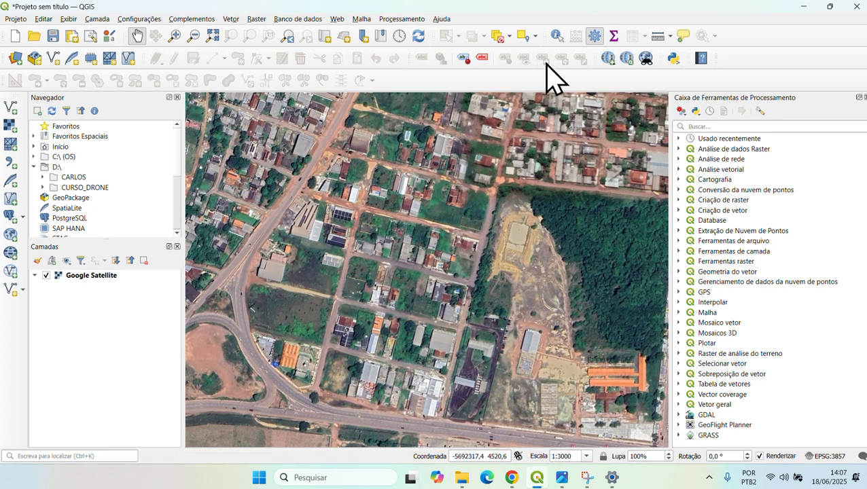
{"action": "left_click", "coordinate": [659, 38]}
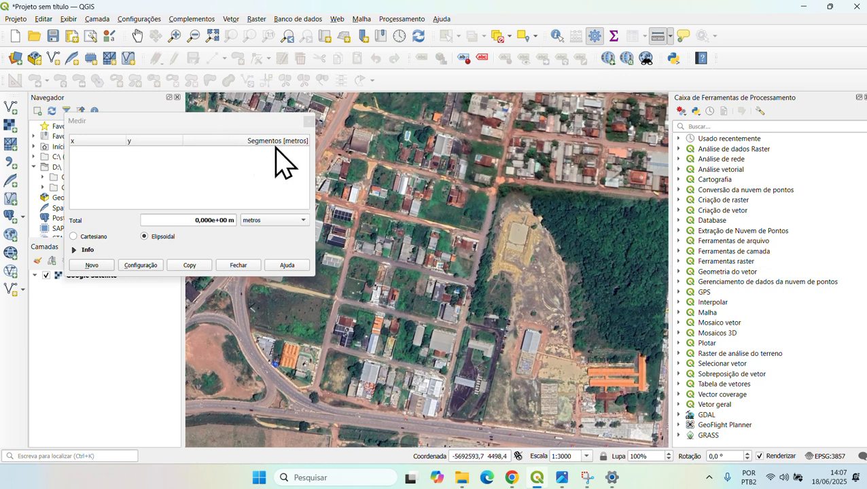
{"action": "left_click_drag", "start_coordinate": [221, 119], "coordinate": [189, 119]}
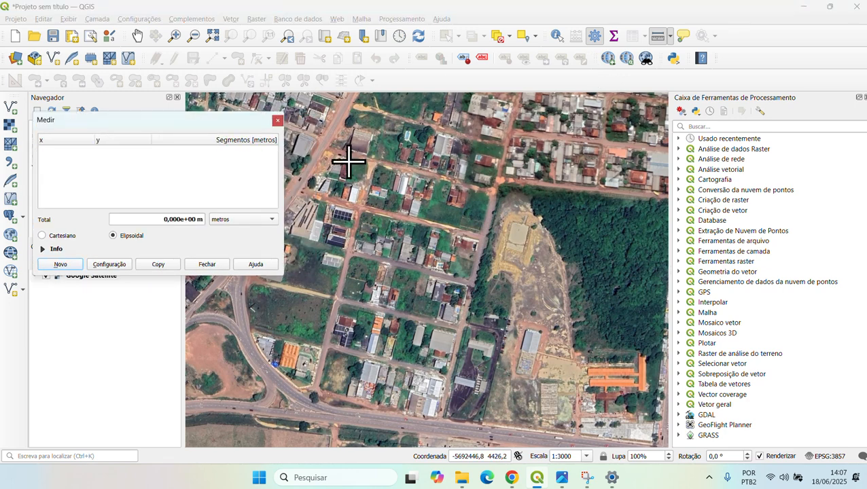
{"action": "left_click", "coordinate": [313, 147]}
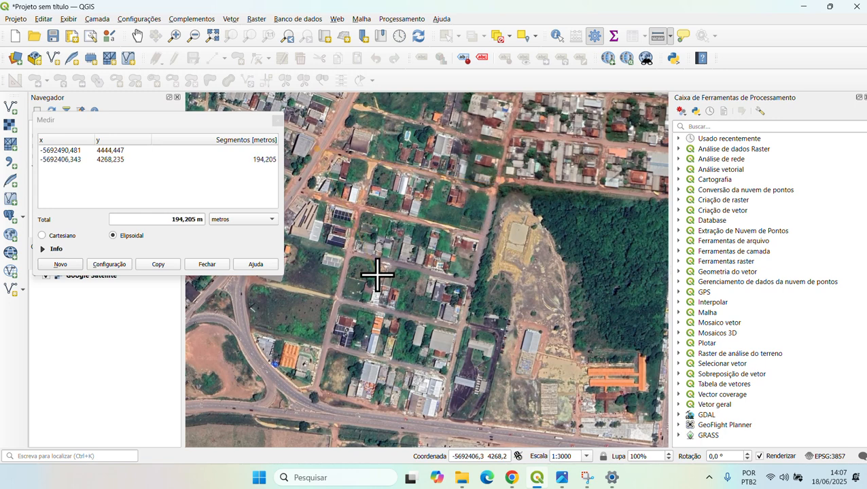
{"action": "left_click", "coordinate": [370, 232]}
{"action": "right_click", "coordinate": [331, 303]}
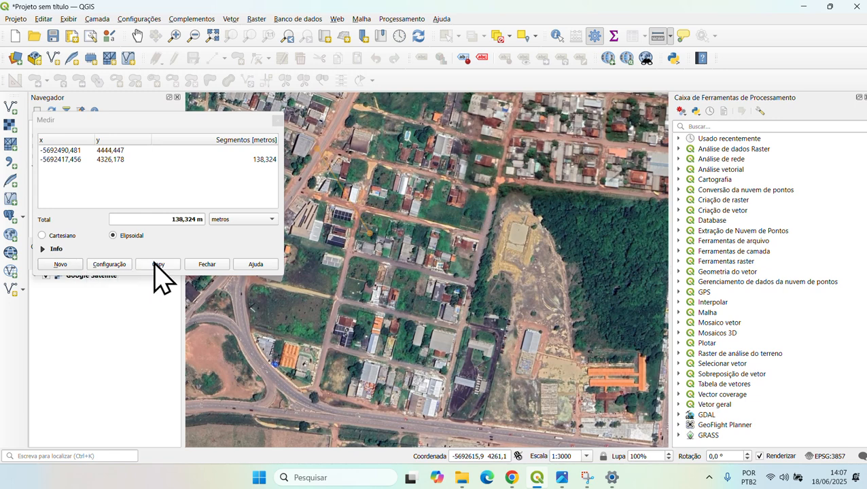
{"action": "left_click", "coordinate": [68, 265]}
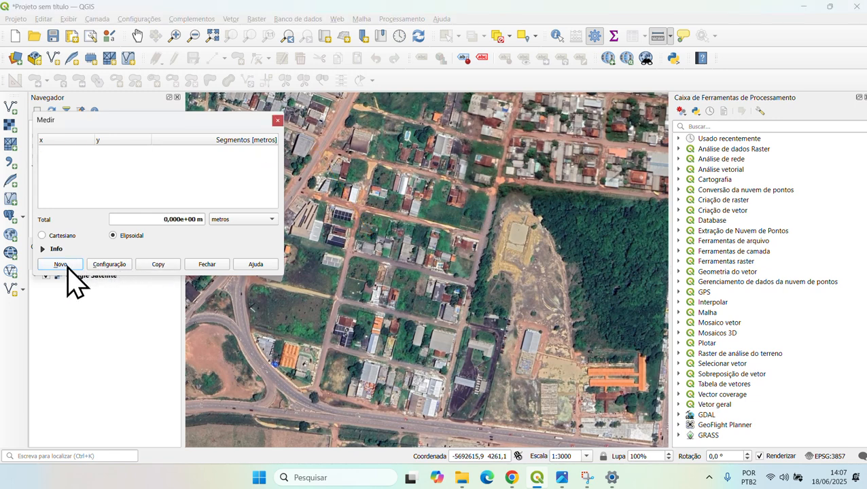
{"action": "left_click", "coordinate": [495, 189]}
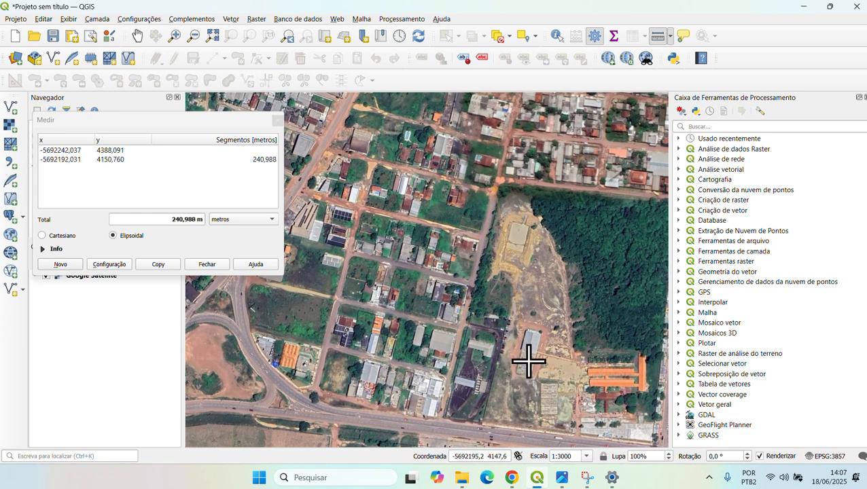
{"action": "left_click", "coordinate": [208, 264]}
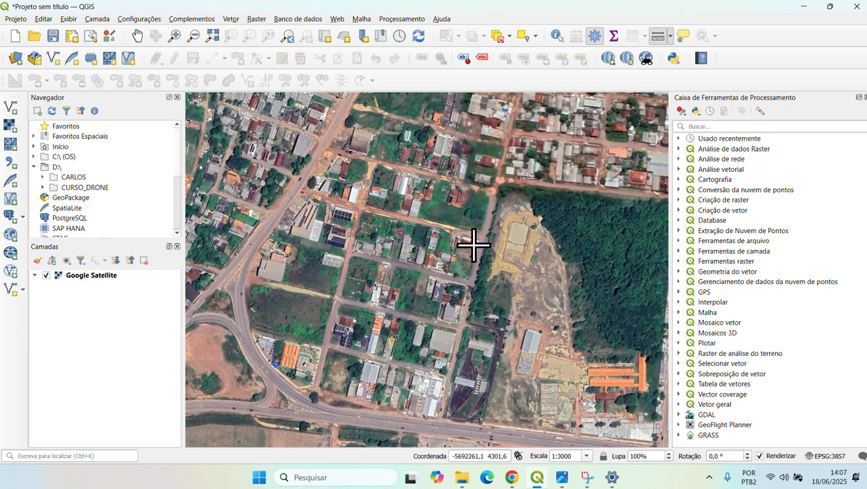
- Open the Nova Camada Shapefile dialog from Camada > Criar nova camada
{"action": "left_click", "coordinate": [100, 20]}
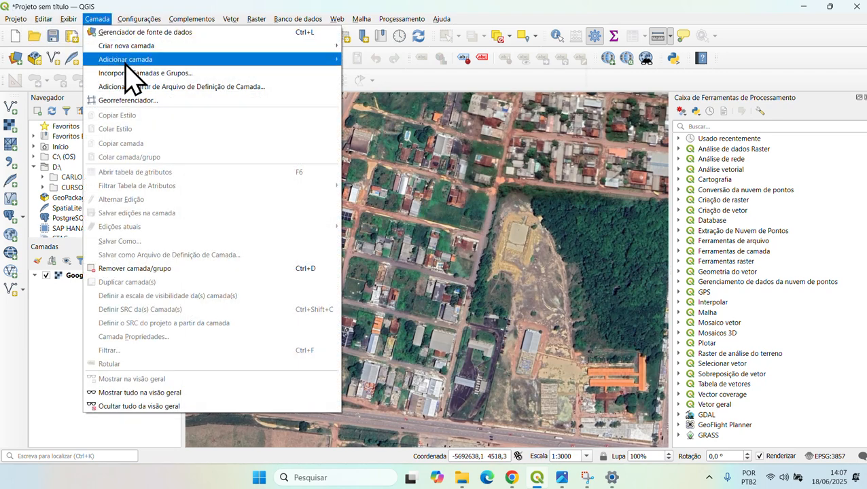
{"action": "mouse_move", "coordinate": [167, 60]}
{"action": "mouse_move", "coordinate": [207, 47]}
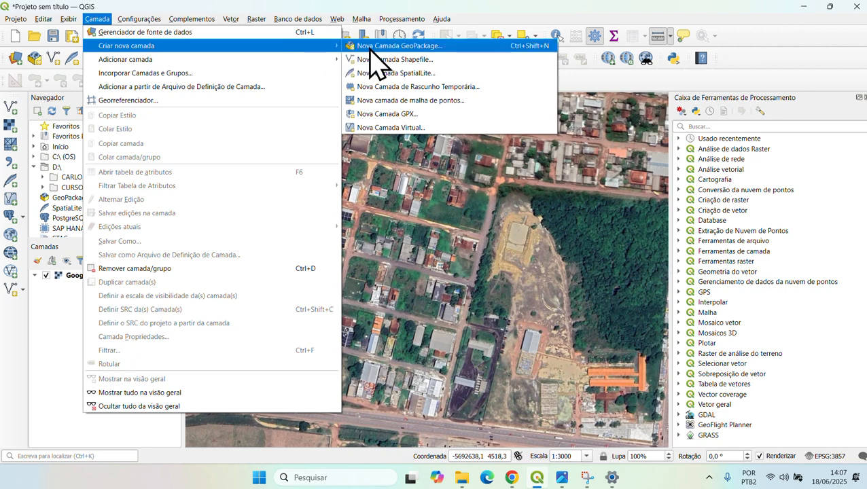
{"action": "left_click", "coordinate": [462, 59]}
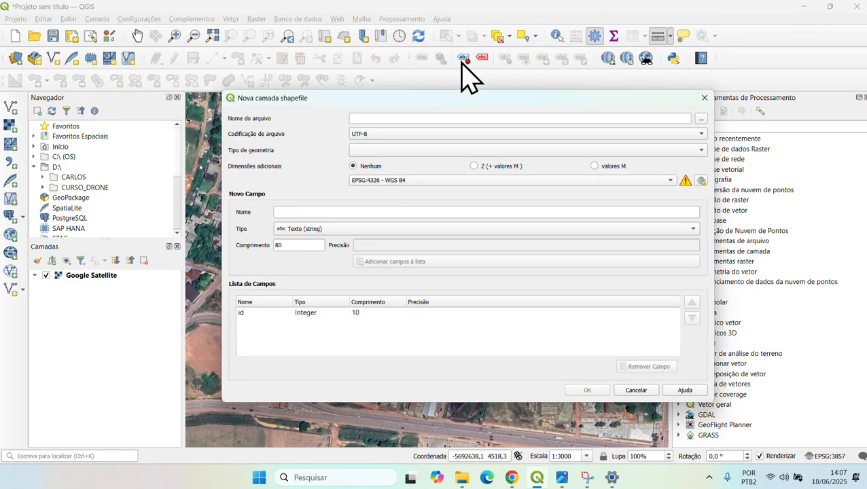
{"action": "left_click_drag", "start_coordinate": [448, 95], "coordinate": [439, 79]}
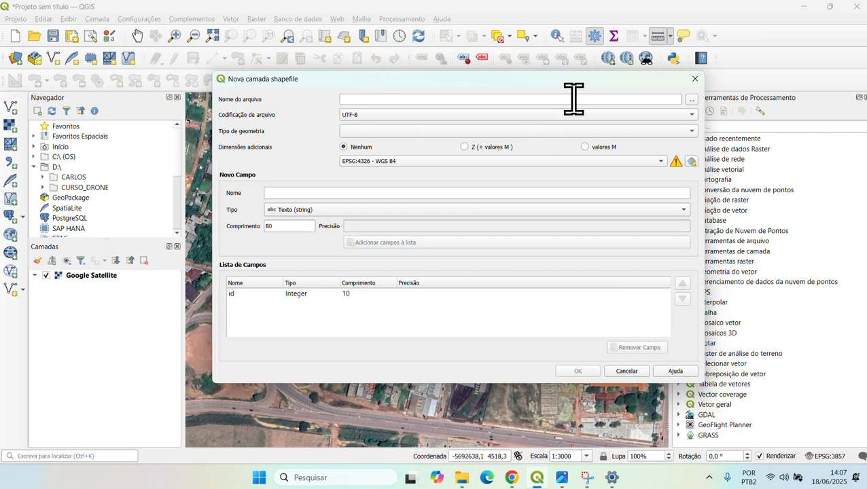
- Set the shapefile's save file to teste2 in the CURSO_DRONE AULA3 folder
{"action": "left_click", "coordinate": [692, 100]}
{"action": "left_click_drag", "start_coordinate": [441, 107], "coordinate": [494, 70]}
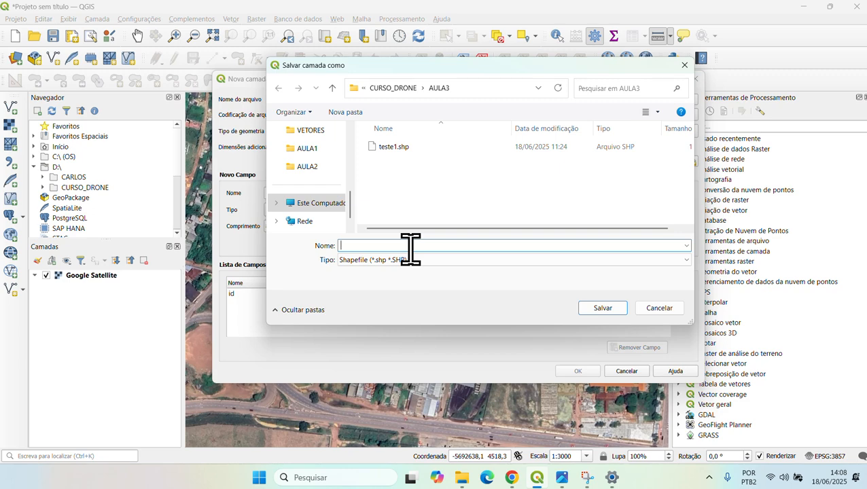
{"action": "type", "text": "teste2"}
{"action": "left_click", "coordinate": [601, 309]}
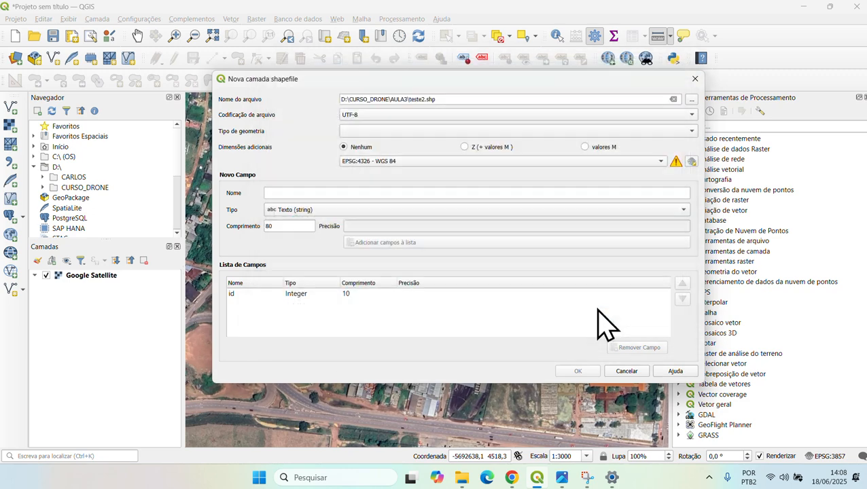
- Set the geometry type to Polígono and rename the file to teste2_poligono.shp
{"action": "left_click", "coordinate": [406, 131]}
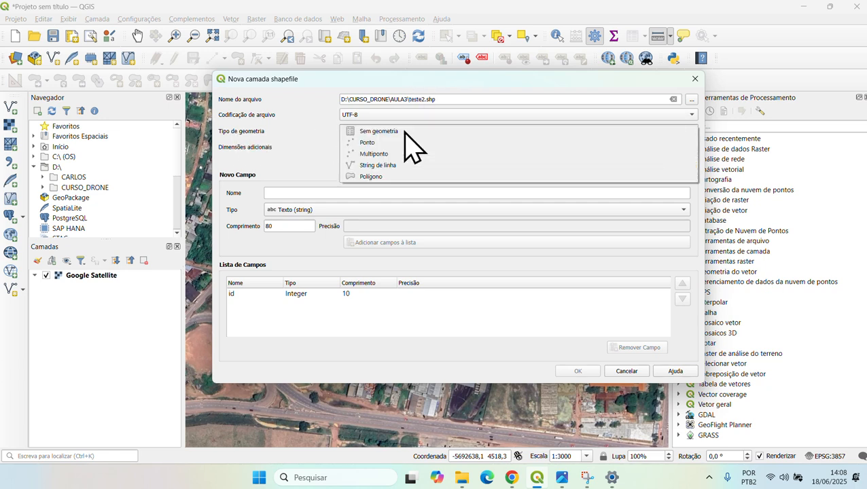
{"action": "left_click", "coordinate": [435, 176]}
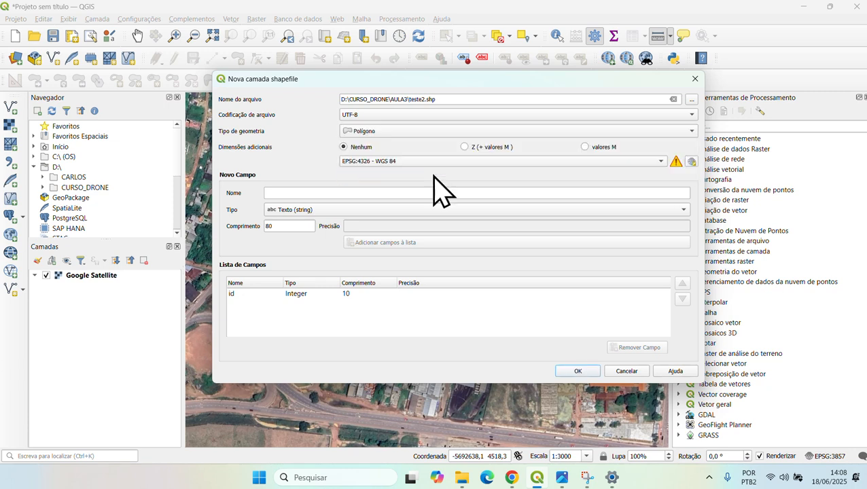
{"action": "left_click", "coordinate": [427, 100]}
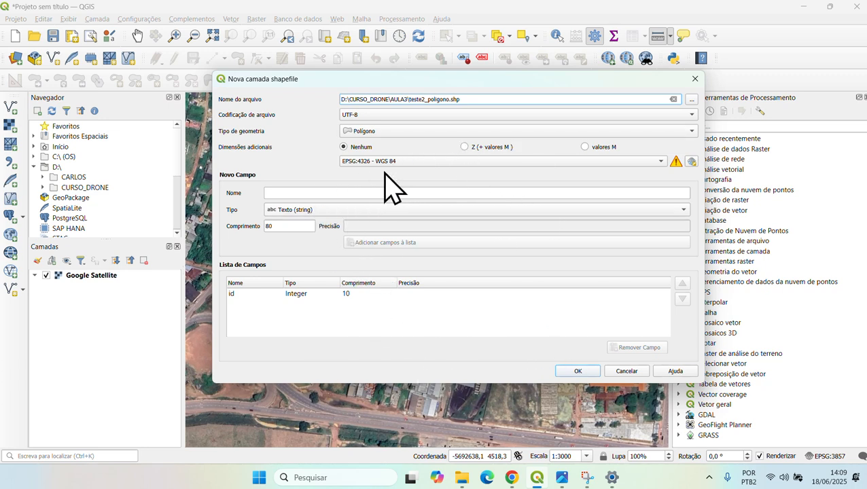
{"action": "mouse_move", "coordinate": [397, 170]}
- Create the teste2_poligono layer and switch it into editing mode
{"action": "left_click", "coordinate": [585, 371]}
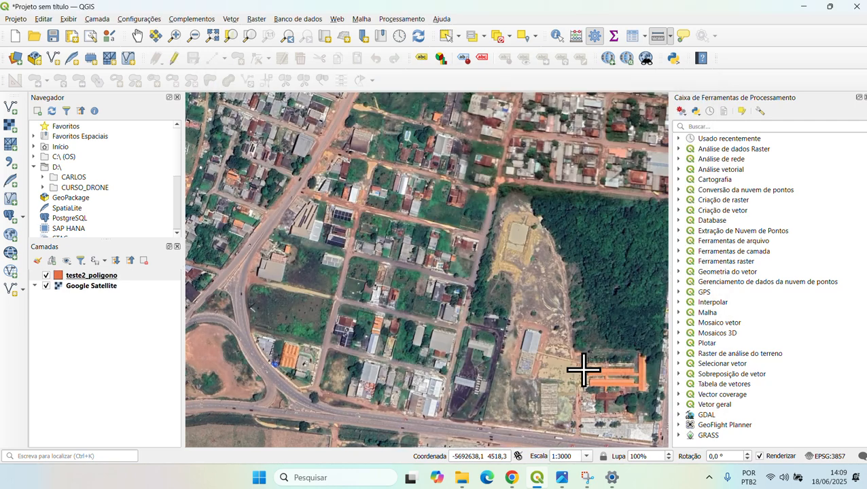
{"action": "left_click", "coordinate": [113, 276]}
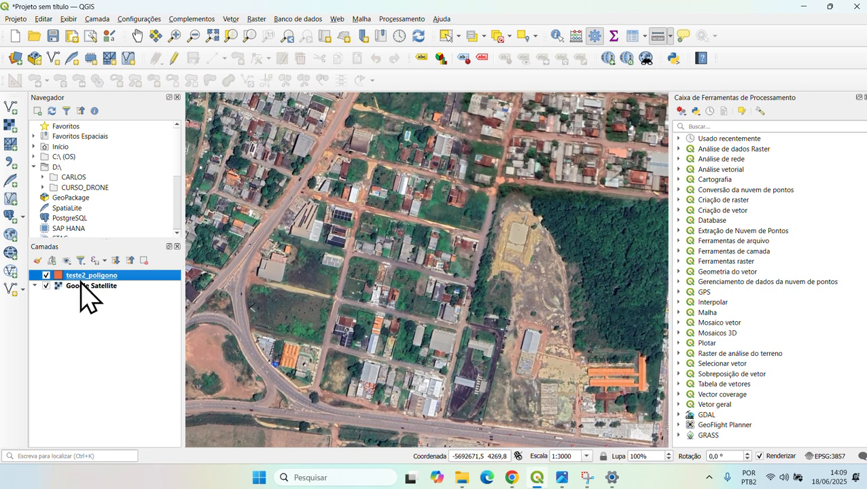
{"action": "left_click", "coordinate": [174, 59]}
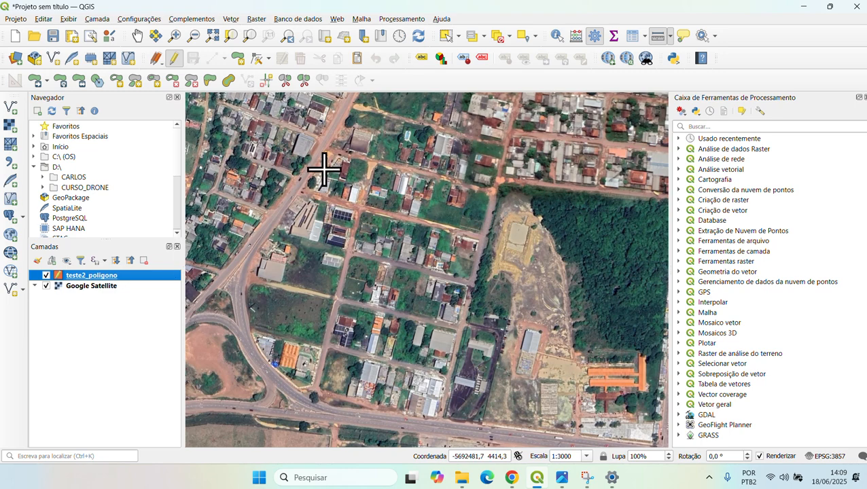
{"action": "left_click", "coordinate": [322, 144]}
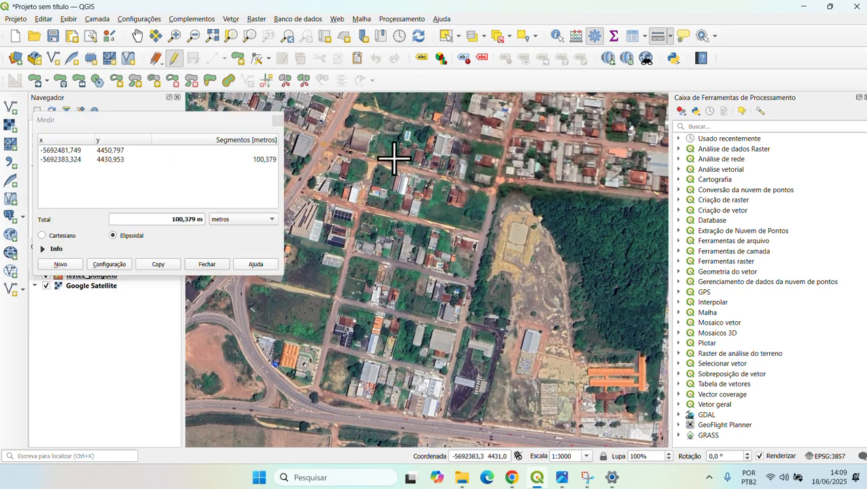
{"action": "left_click", "coordinate": [278, 121]}
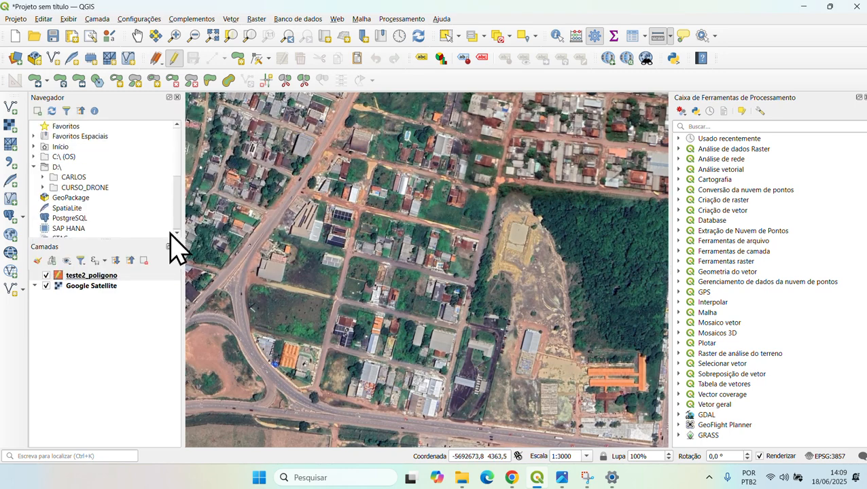
{"action": "left_click", "coordinate": [119, 277]}
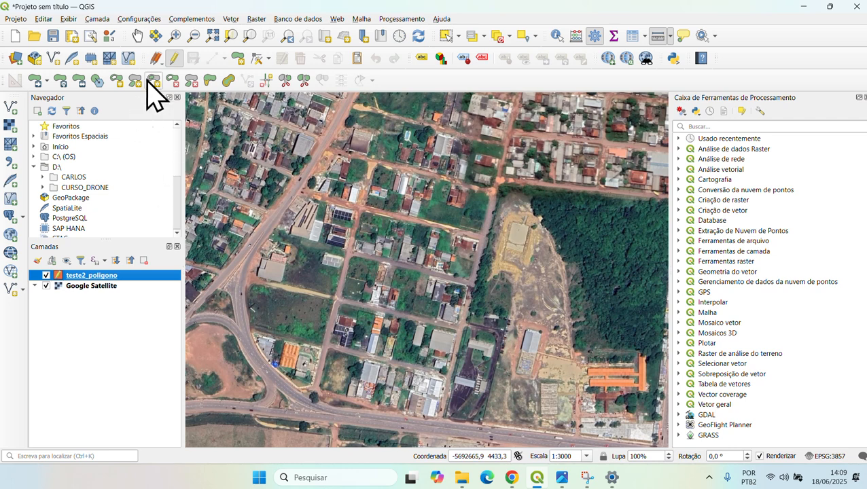
- Digitize a polygon over the blocks west of the forest and give it id 1
{"action": "left_click", "coordinate": [237, 59]}
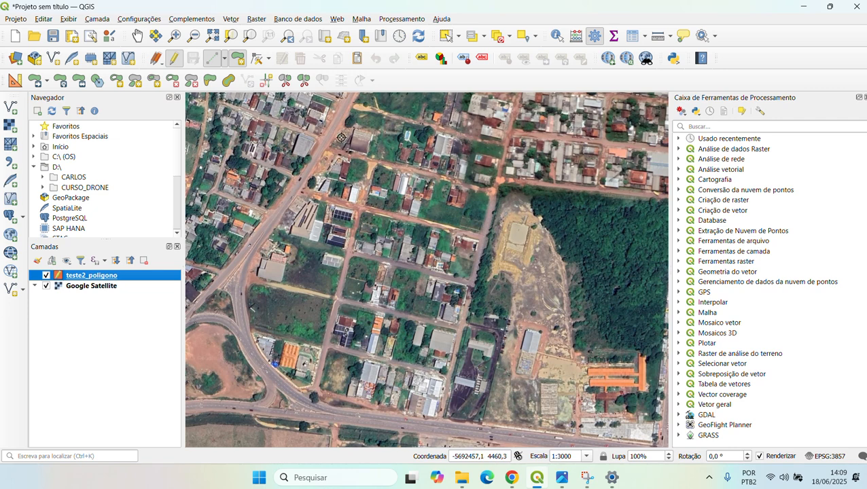
{"action": "left_click", "coordinate": [322, 147]}
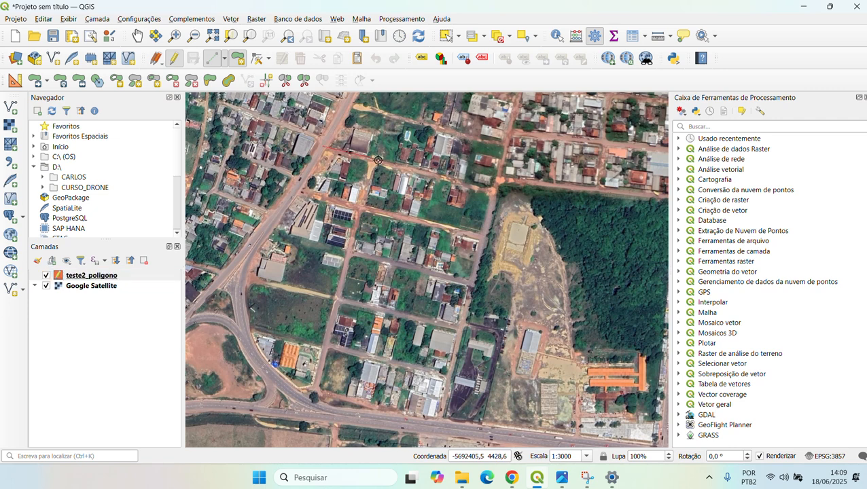
{"action": "left_click", "coordinate": [496, 191]}
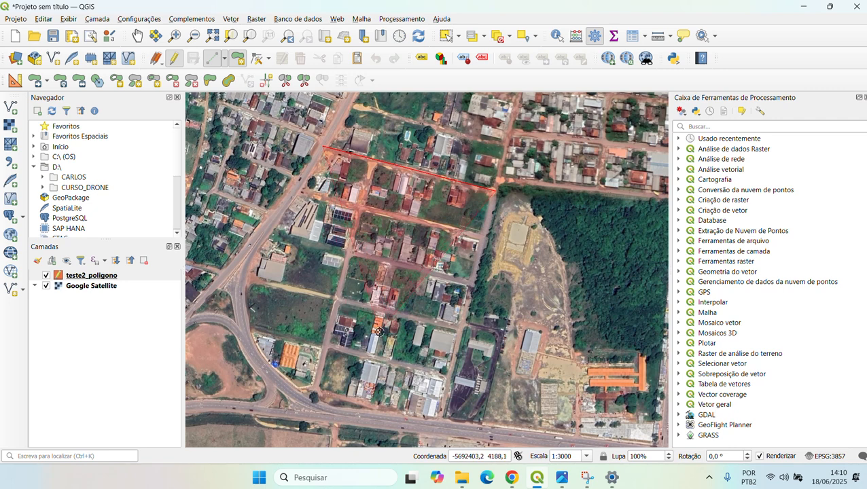
{"action": "left_click", "coordinate": [466, 311]}
{"action": "left_click", "coordinate": [328, 350]}
{"action": "right_click", "coordinate": [328, 350]}
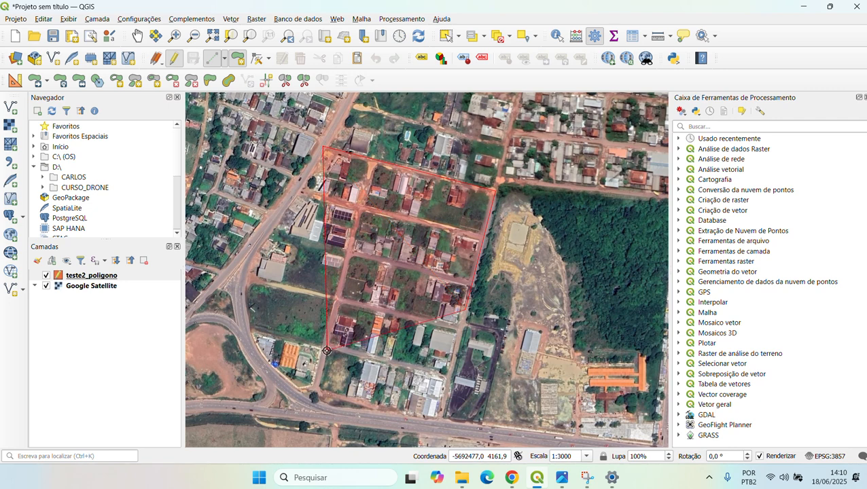
{"action": "left_click", "coordinate": [251, 337]}
{"action": "left_click", "coordinate": [225, 265]}
{"action": "left_click", "coordinate": [246, 199]}
{"action": "left_click", "coordinate": [305, 221]}
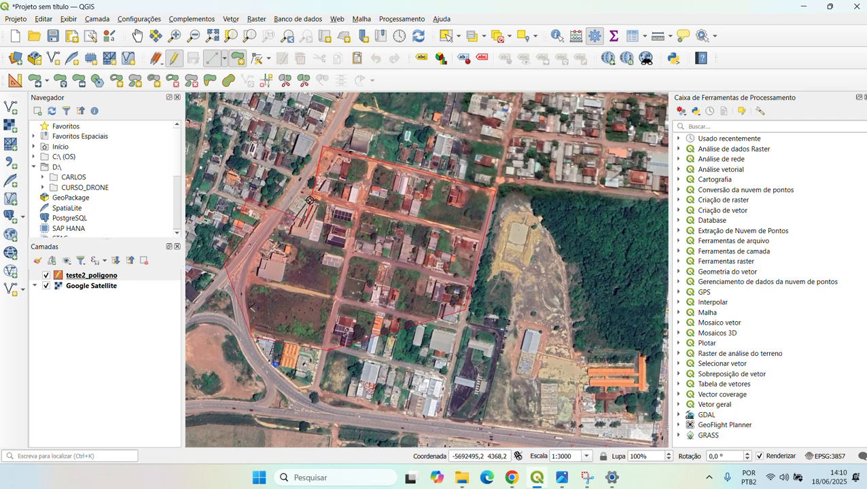
{"action": "right_click", "coordinate": [285, 170]}
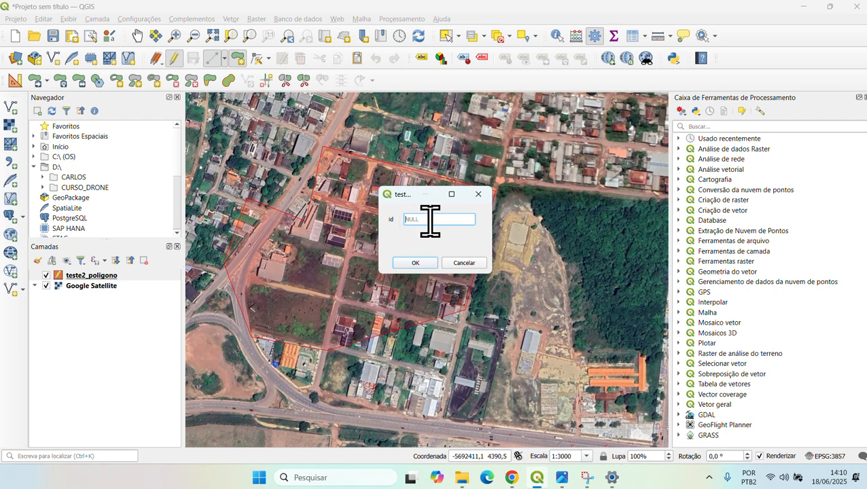
{"action": "type", "text": "1"}
{"action": "left_click", "coordinate": [417, 262]}
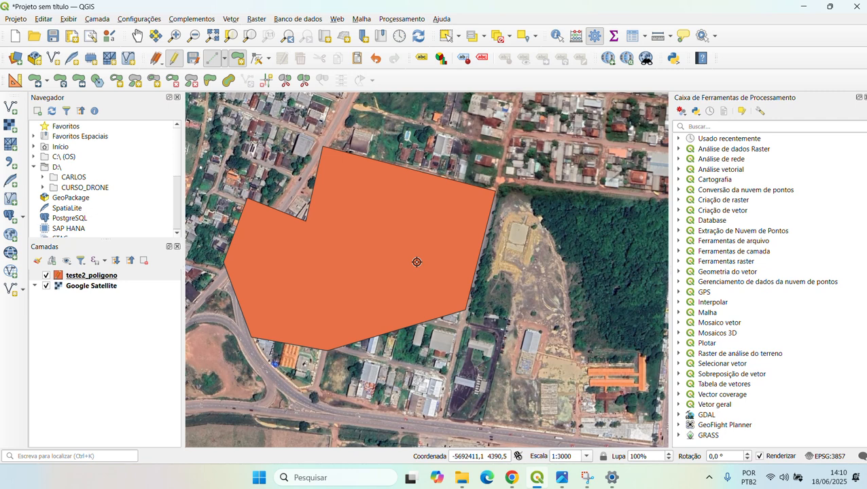
- Select the polygon on the map, then toggle editing off to bring up the save prompt
{"action": "left_click", "coordinate": [450, 38]}
{"action": "left_click", "coordinate": [365, 257]}
{"action": "left_click", "coordinate": [456, 39]}
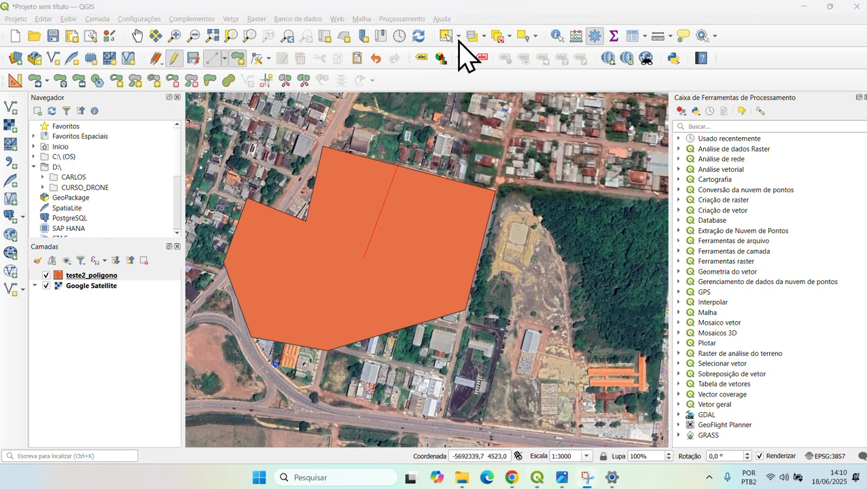
{"action": "left_click", "coordinate": [175, 60]}
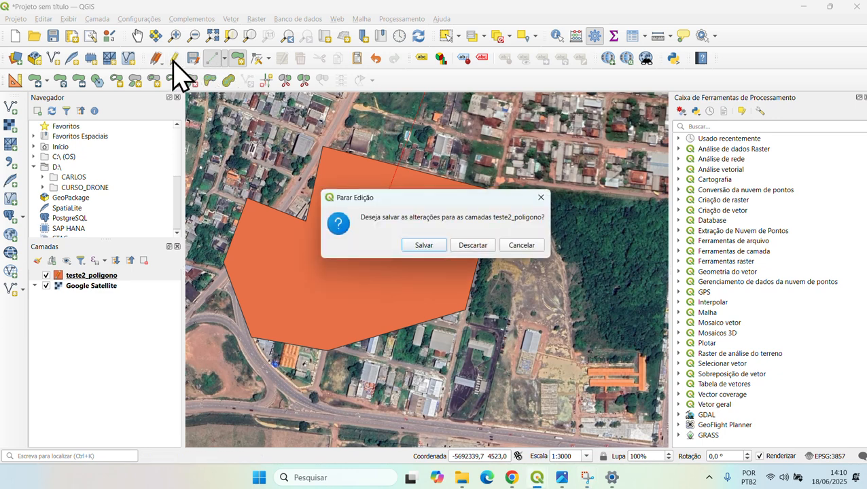
- Discard the polygon edits and turn editing back on for teste2_poligono
{"action": "left_click", "coordinate": [473, 246]}
{"action": "key", "text": "ctrl+shift+m"}
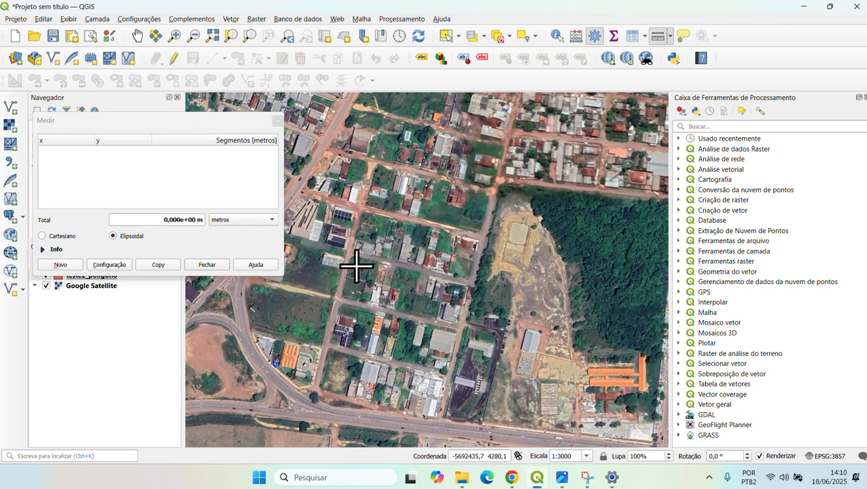
{"action": "left_click", "coordinate": [276, 122]}
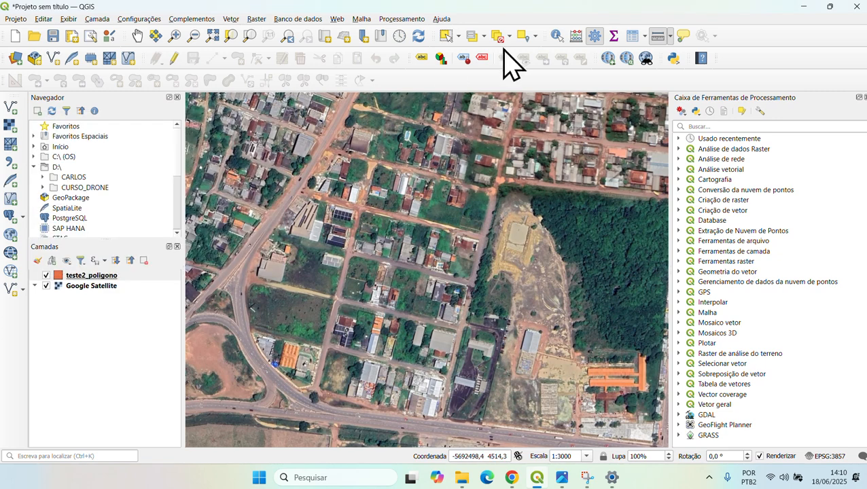
{"action": "left_click", "coordinate": [449, 38]}
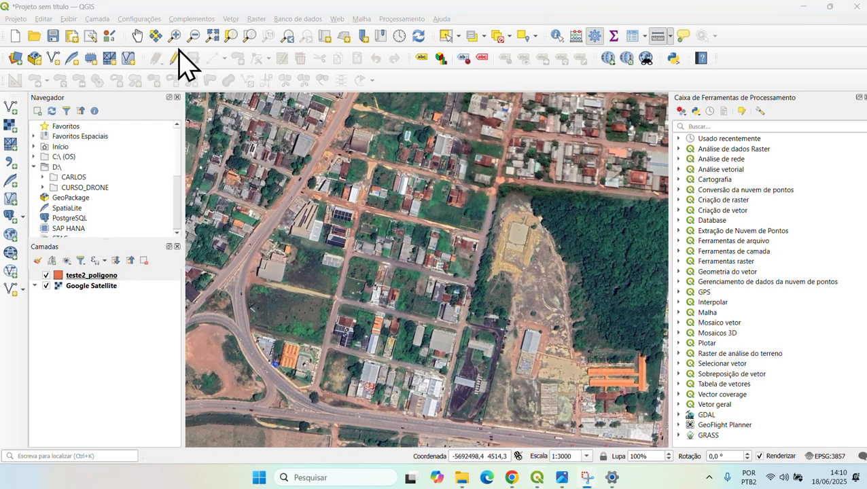
{"action": "left_click", "coordinate": [142, 276]}
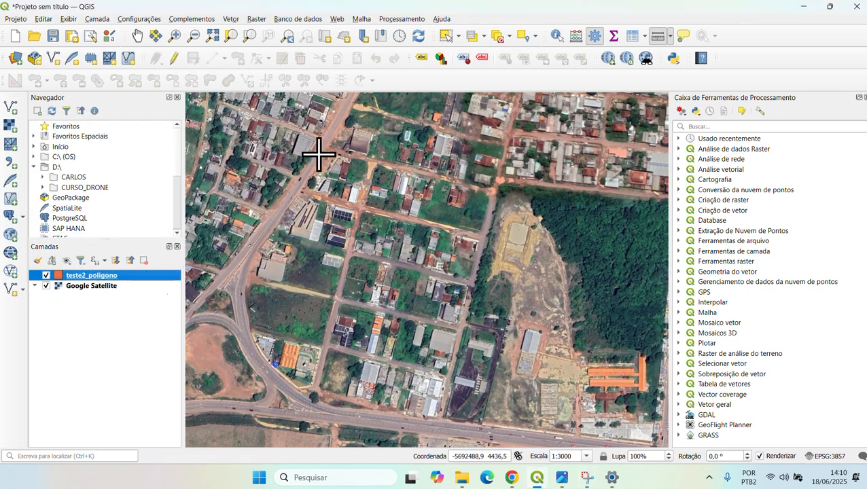
{"action": "left_click", "coordinate": [175, 60]}
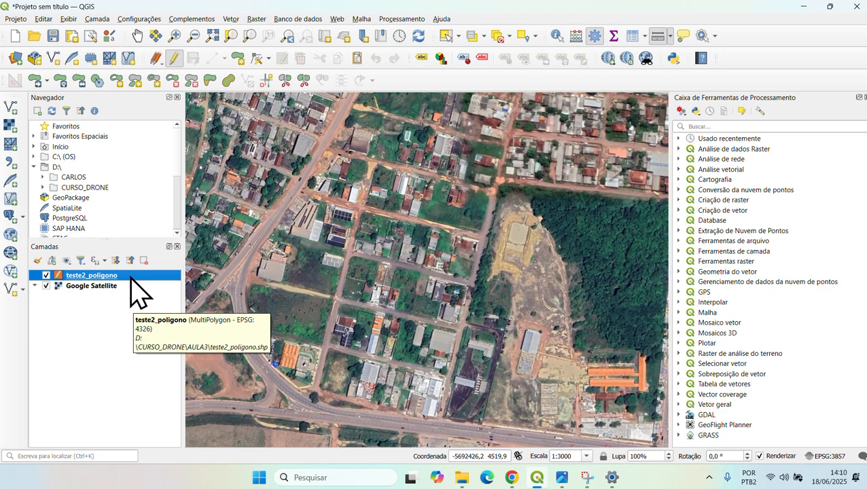
- Give teste2_poligono's simple fill the Sem pincel style with a red 1 mm outline
{"action": "double_click", "coordinate": [131, 278]}
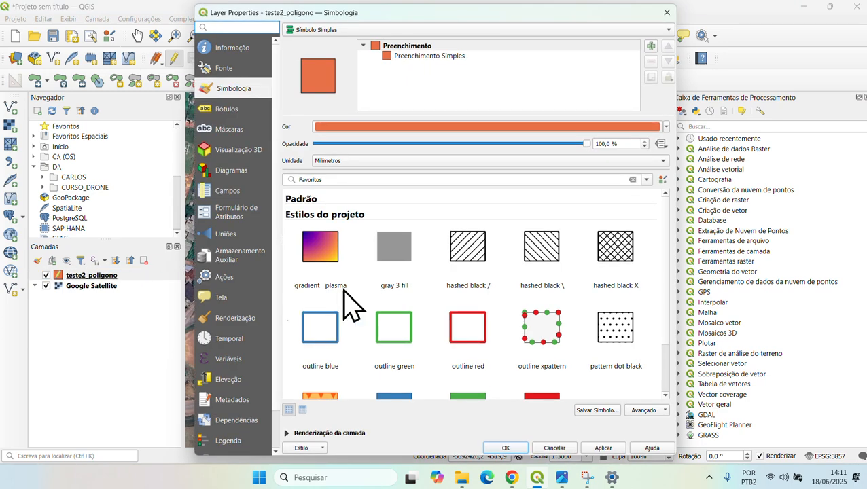
{"action": "left_click", "coordinate": [430, 58]}
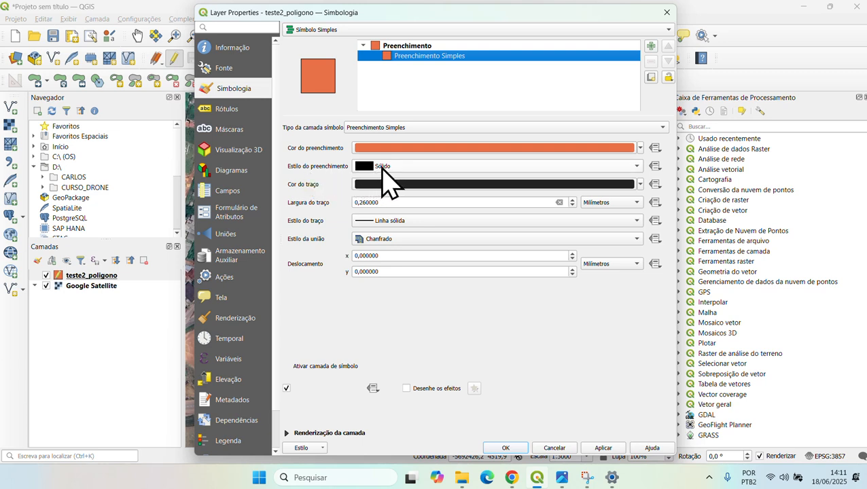
{"action": "left_click", "coordinate": [405, 168]}
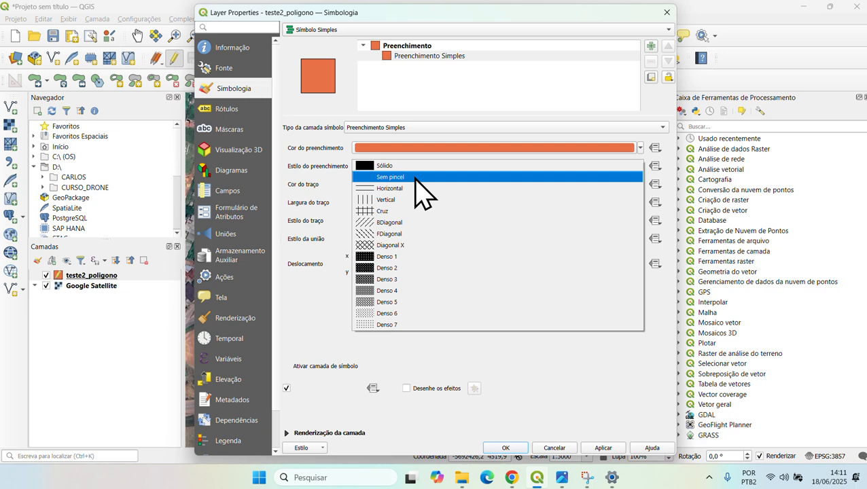
{"action": "left_click", "coordinate": [416, 178]}
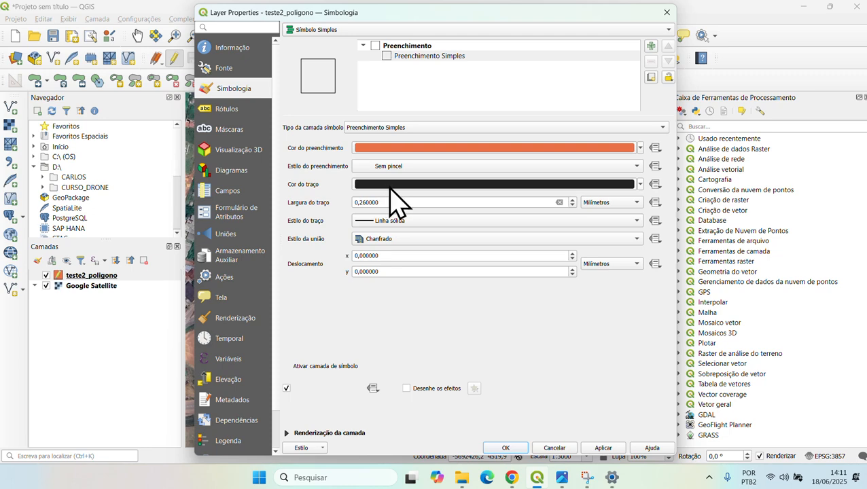
{"action": "left_click", "coordinate": [405, 185]}
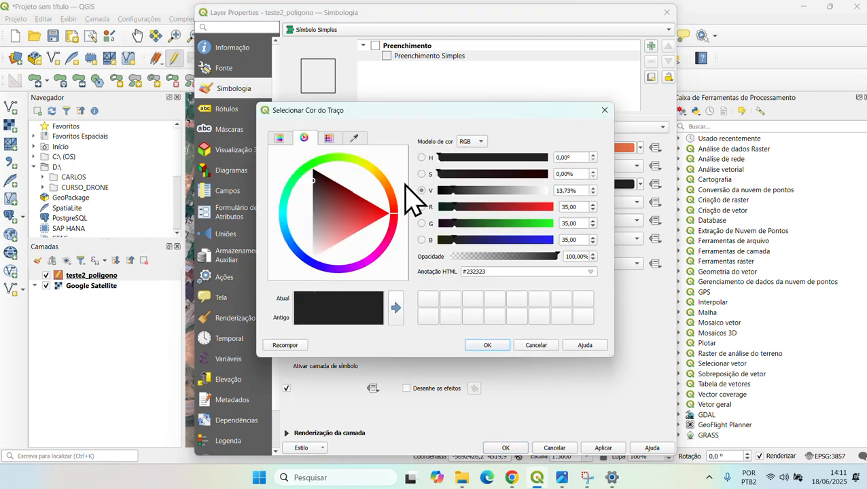
{"action": "left_click", "coordinate": [380, 211]}
{"action": "left_click", "coordinate": [498, 346]}
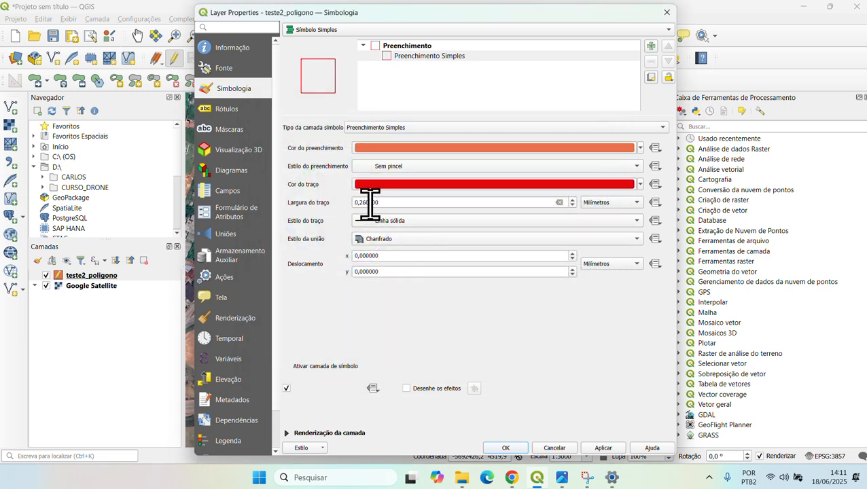
{"action": "left_click_drag", "start_coordinate": [406, 202], "coordinate": [338, 206]}
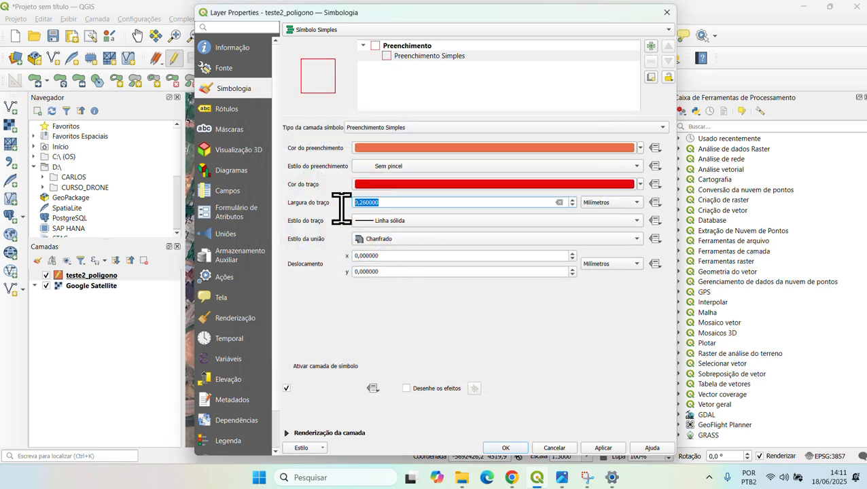
{"action": "type", "text": "1"}
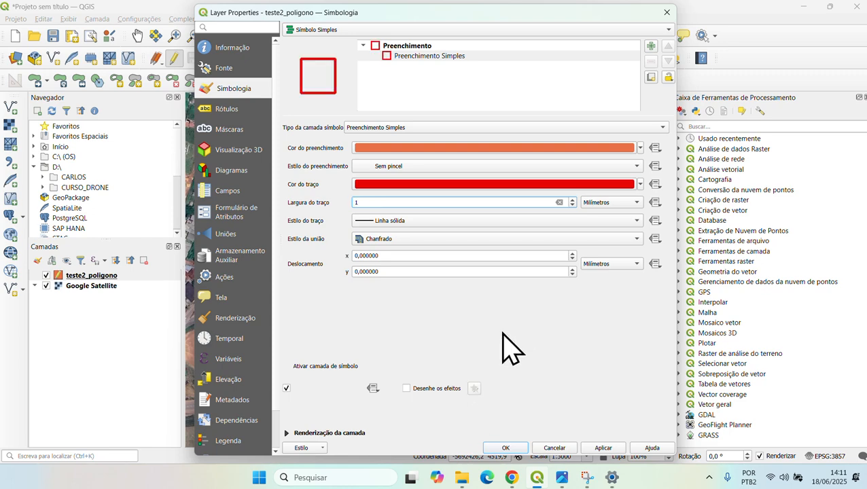
{"action": "left_click", "coordinate": [508, 448]}
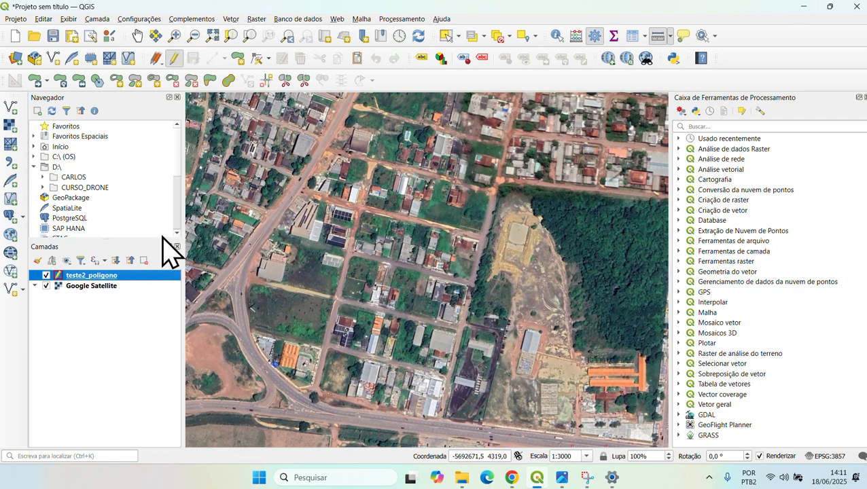
- Draw a six-corner polygon with id 1 around the blocks, then hide Google Satellite
{"action": "left_click", "coordinate": [235, 59]}
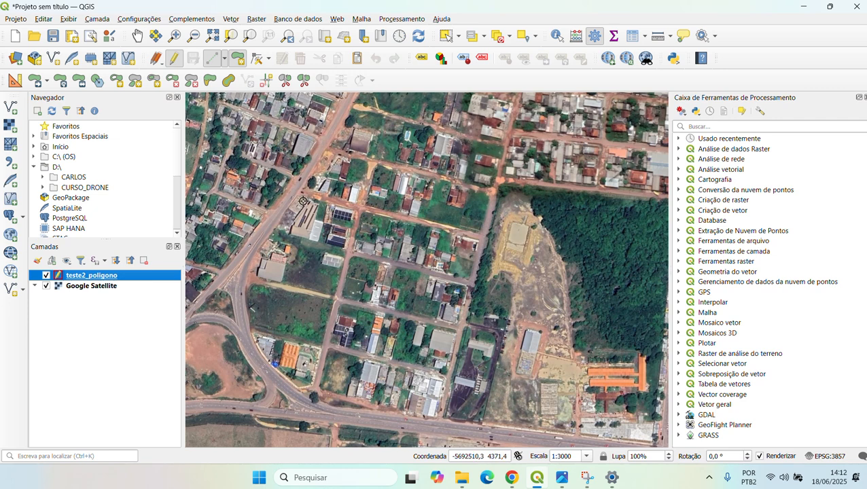
{"action": "left_click", "coordinate": [307, 134]}
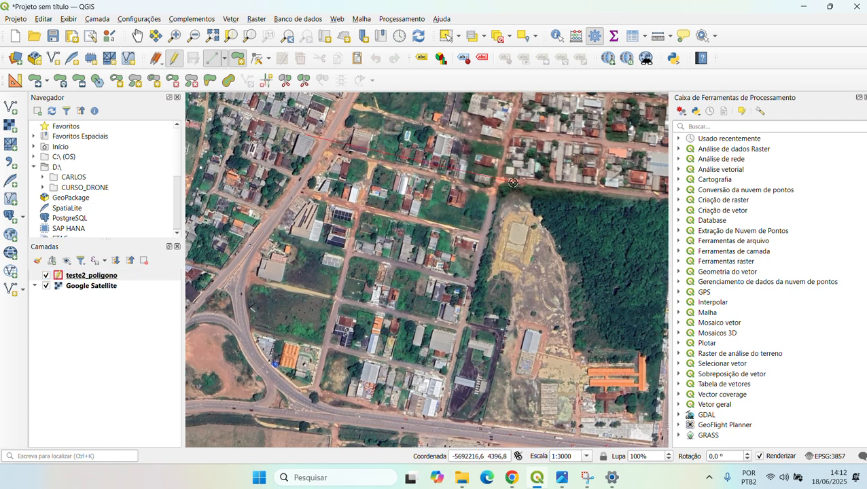
{"action": "left_click", "coordinate": [513, 184]}
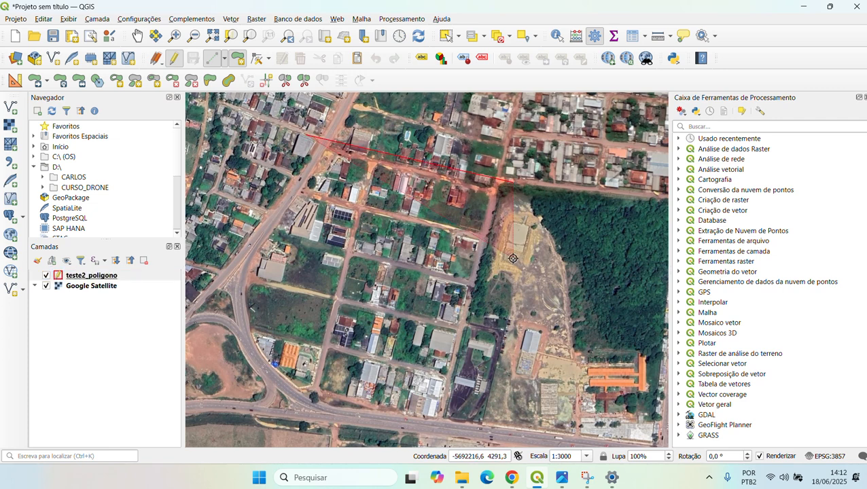
{"action": "left_click", "coordinate": [455, 432]}
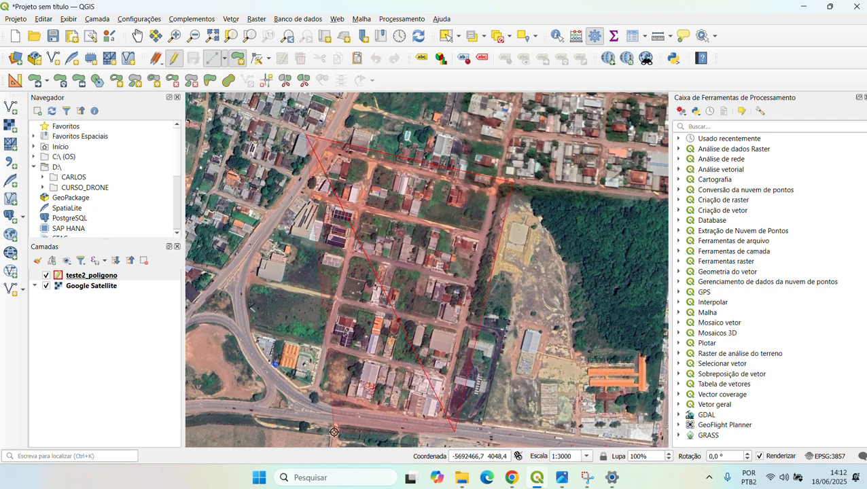
{"action": "left_click", "coordinate": [298, 413]}
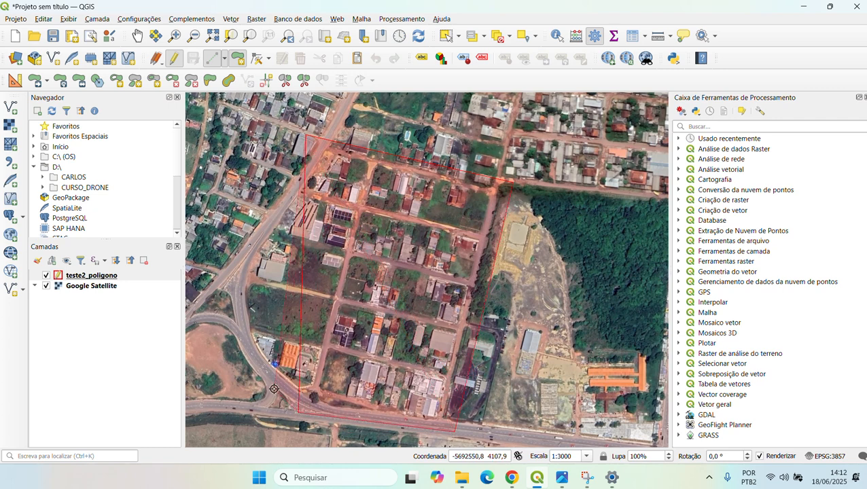
{"action": "left_click", "coordinate": [250, 366]}
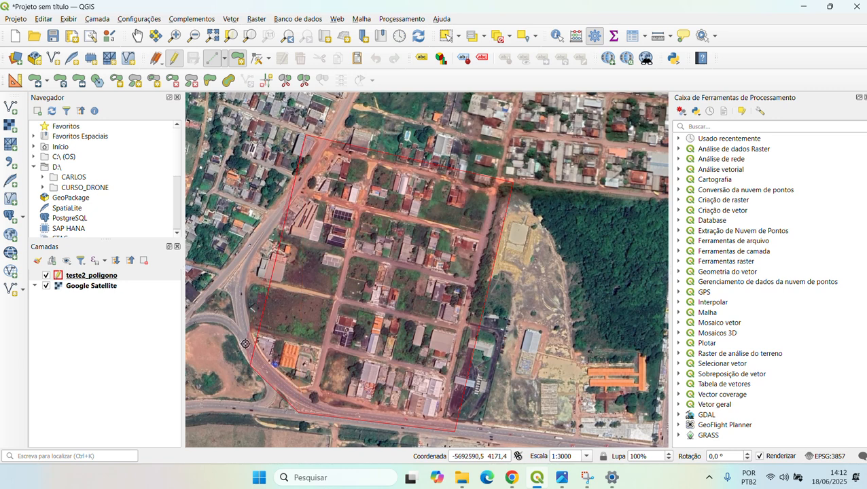
{"action": "left_click", "coordinate": [217, 278]}
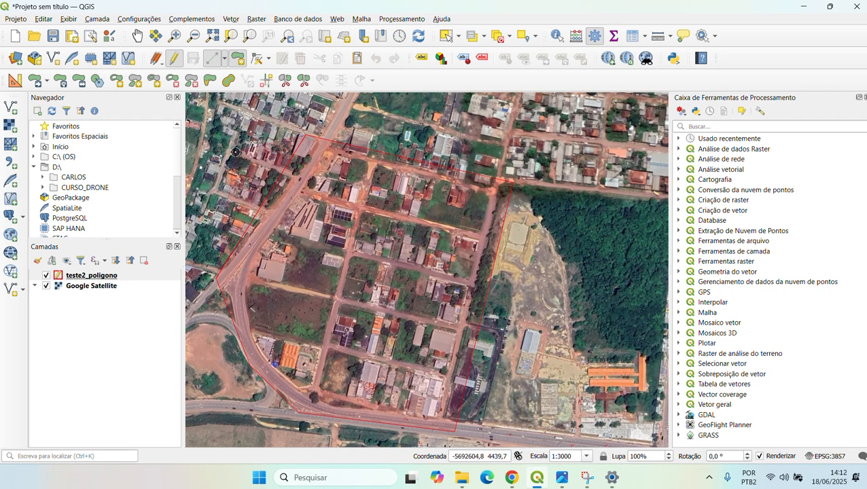
{"action": "right_click", "coordinate": [233, 148]}
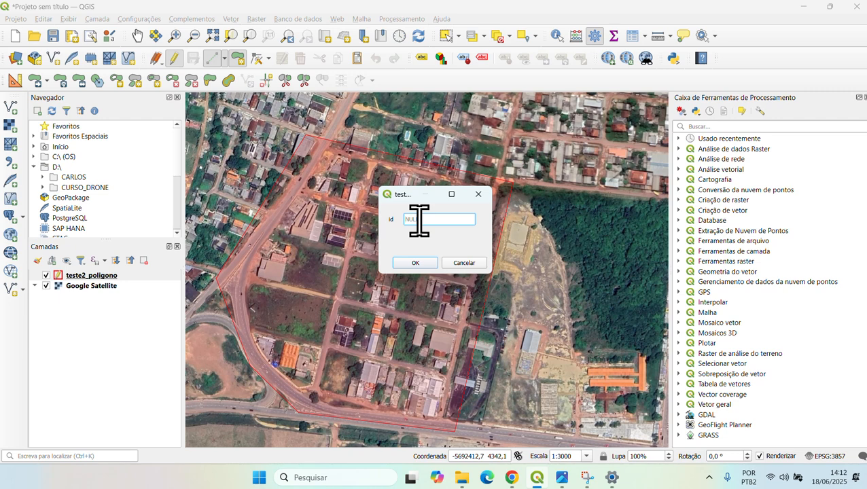
{"action": "type", "text": "1"}
{"action": "left_click", "coordinate": [415, 262]}
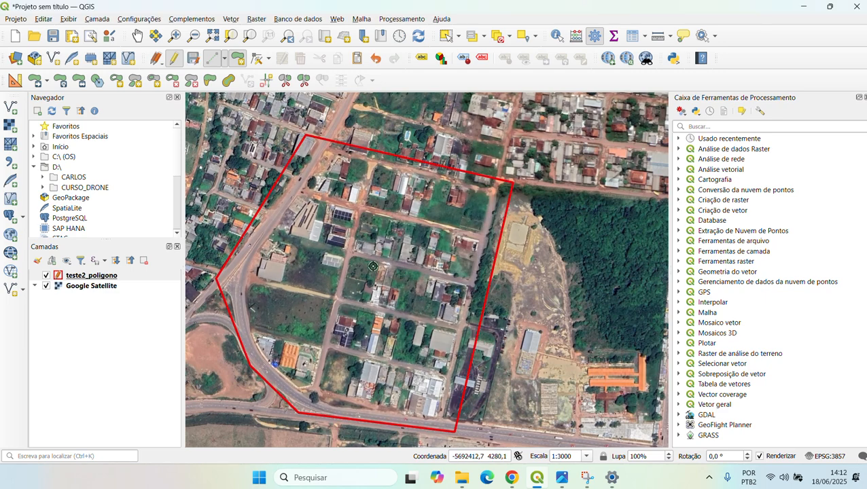
{"action": "left_click", "coordinate": [46, 286]}
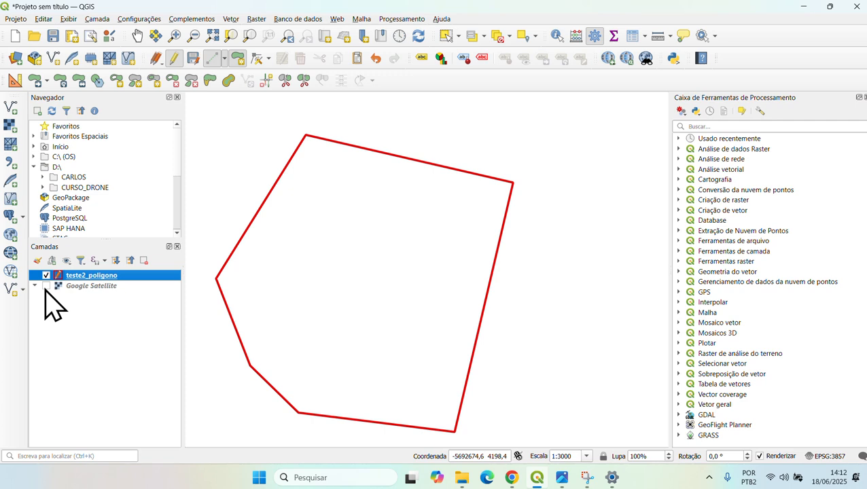
- Turn Google Satellite back on, save teste2_poligono's edits to end editing, and close Medir
{"action": "left_click", "coordinate": [46, 287]}
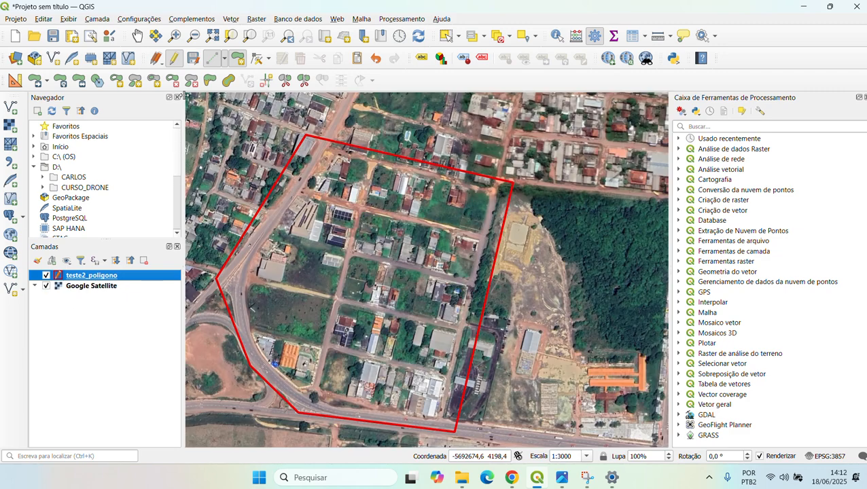
{"action": "left_click", "coordinate": [175, 61]}
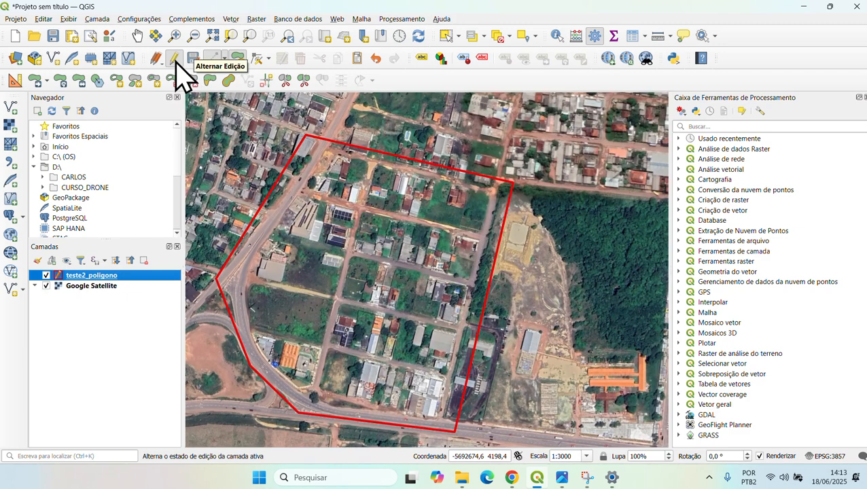
{"action": "left_click", "coordinate": [175, 60]}
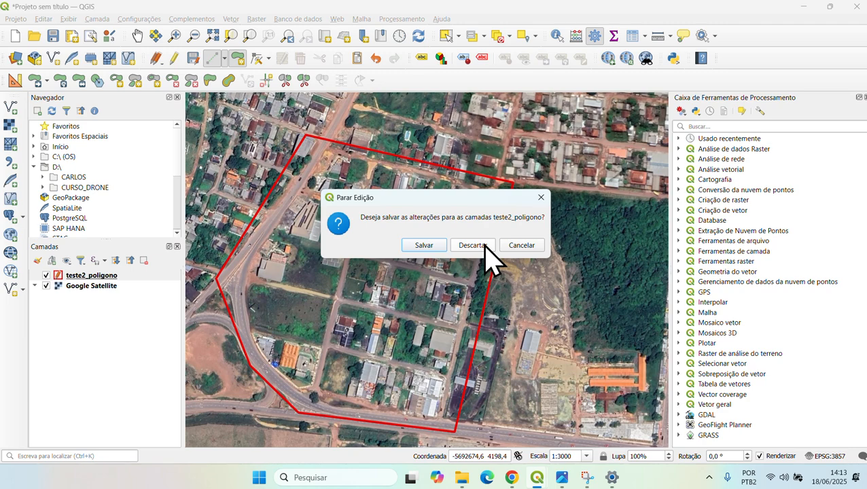
{"action": "left_click", "coordinate": [424, 246]}
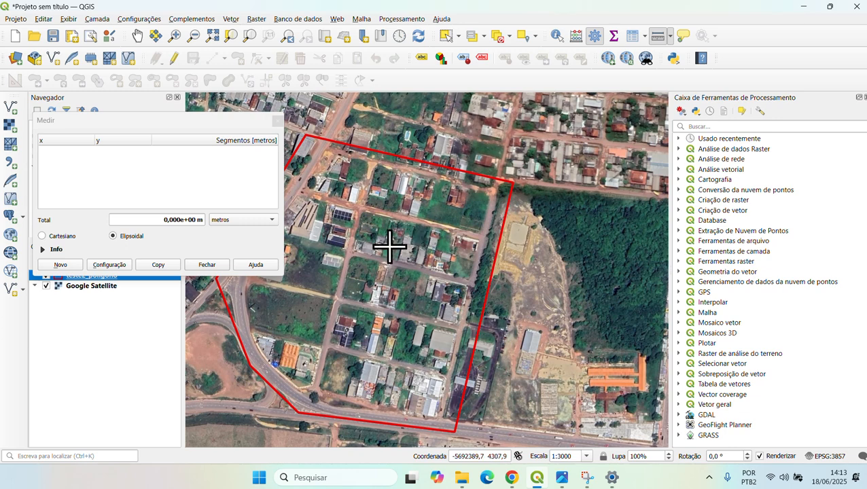
{"action": "left_click", "coordinate": [276, 121]}
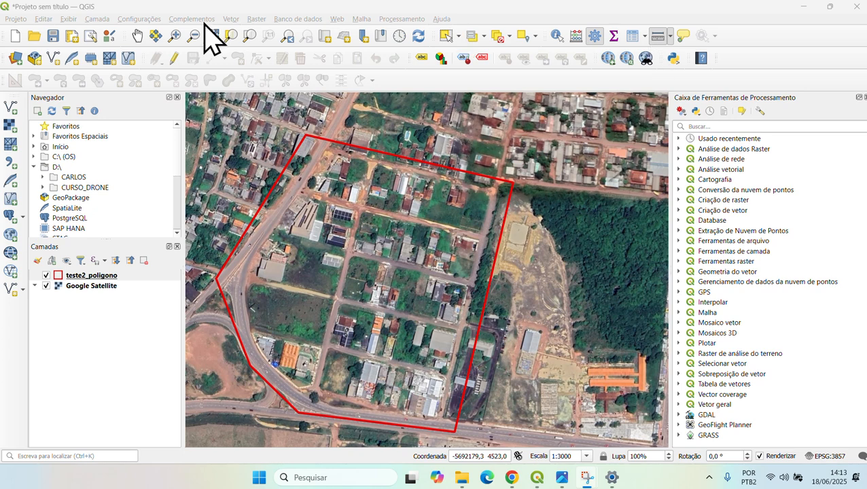
- Switch to the Pan tool and bring up the Camada > Criar nova camada submenu
{"action": "left_click", "coordinate": [137, 34]}
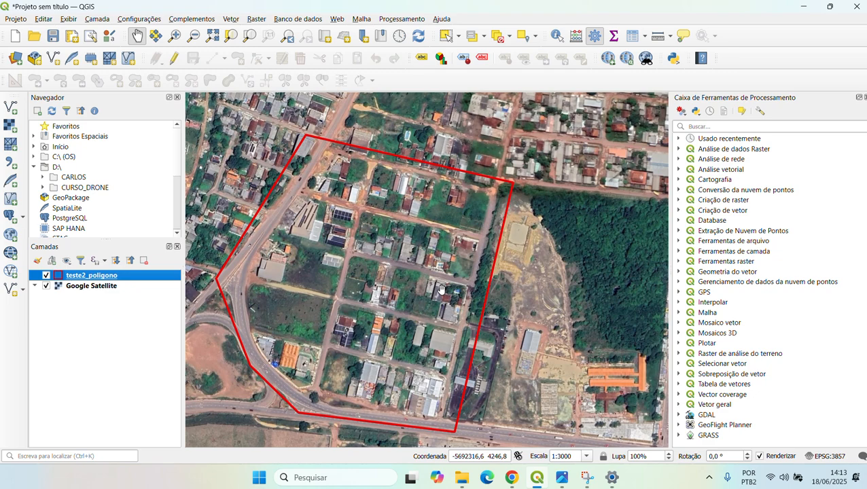
{"action": "left_click", "coordinate": [99, 20]}
{"action": "mouse_move", "coordinate": [185, 46]}
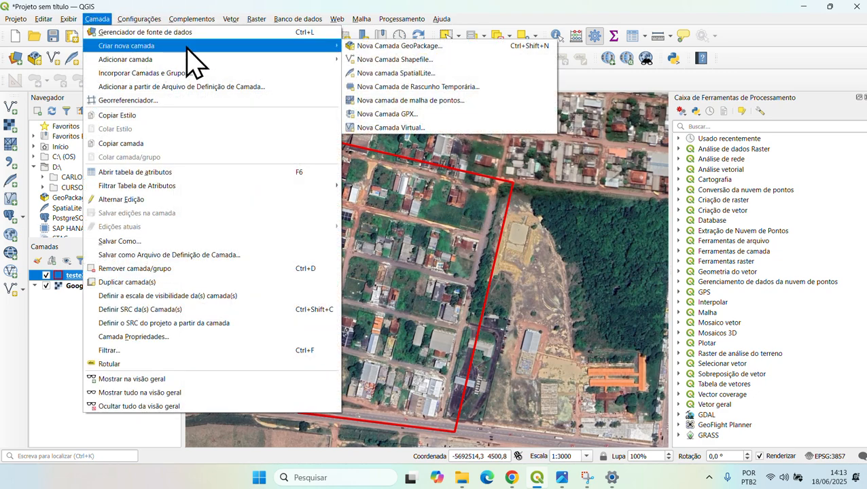
- Start a new shapefile layer saved as teste2_linha.shp in the AULA3 folder
{"action": "left_click", "coordinate": [457, 73]}
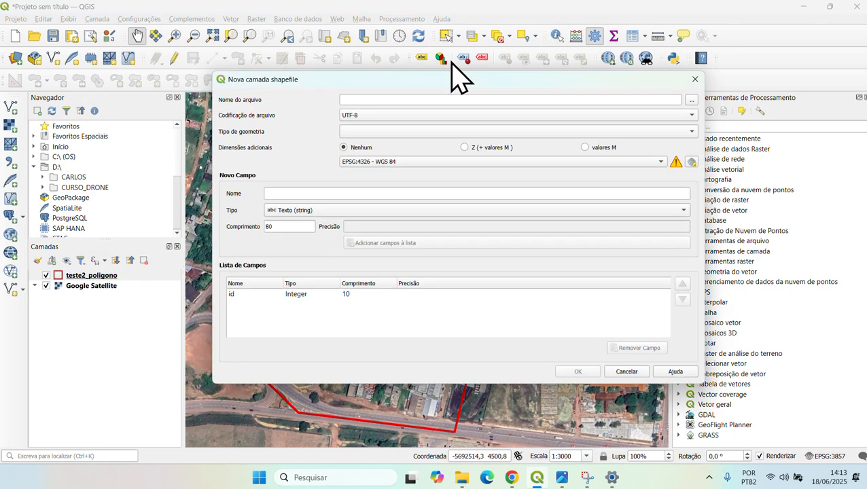
{"action": "left_click", "coordinate": [693, 100]}
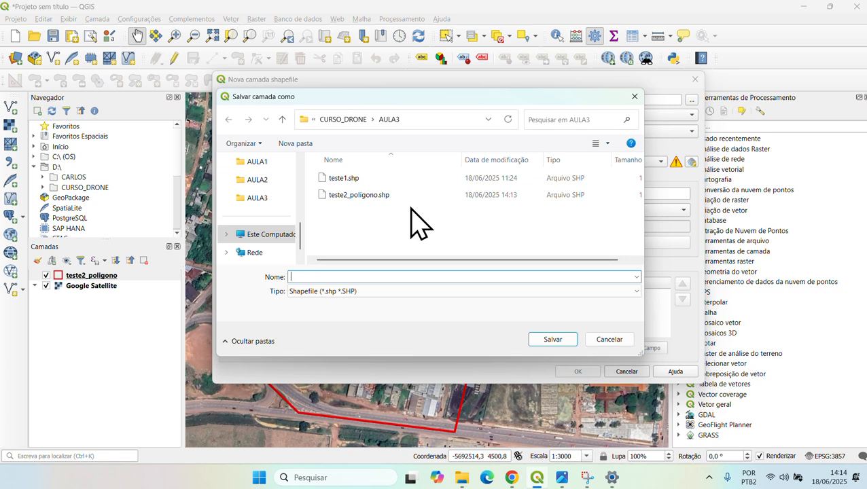
{"action": "left_click", "coordinate": [355, 198]}
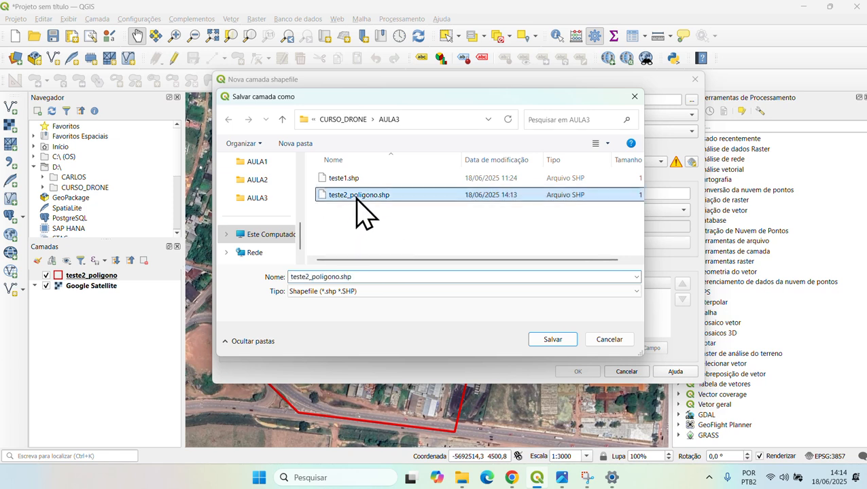
{"action": "left_click", "coordinate": [316, 278]}
{"action": "left_click", "coordinate": [380, 277]}
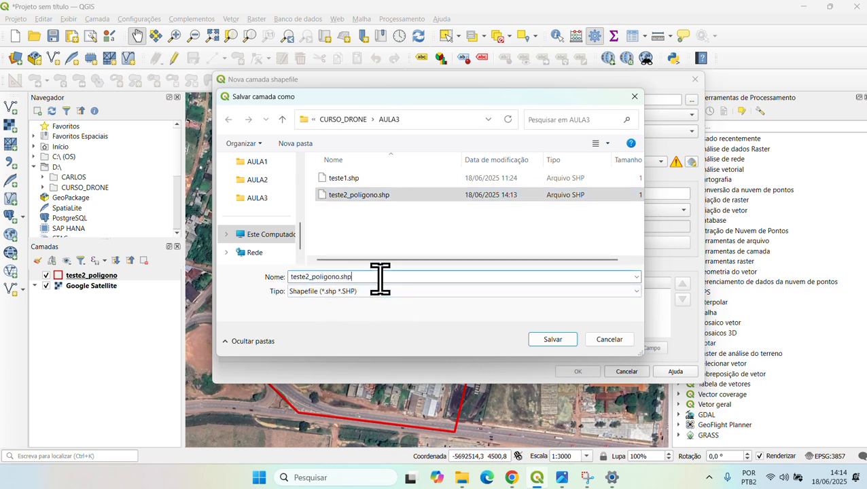
{"action": "key", "text": "BackSpace"}
{"action": "key", "text": "BackSpace"}
{"action": "key", "text": "BackSpace"}
{"action": "key", "text": "BackSpace"}
{"action": "key", "text": "BackSpace"}
{"action": "key", "text": "BackSpace"}
{"action": "key", "text": "BackSpace"}
{"action": "key", "text": "BackSpace"}
{"action": "key", "text": "BackSpace"}
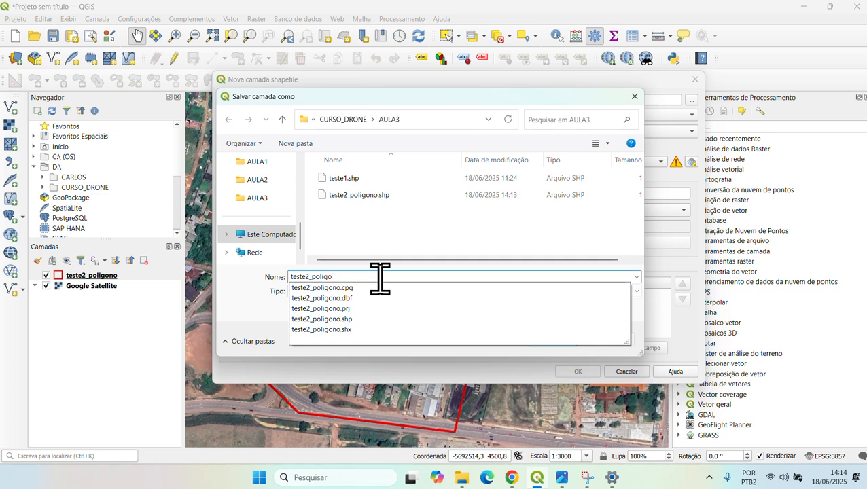
{"action": "key", "text": "BackSpace"}
{"action": "key", "text": "BackSpace"}
{"action": "key", "text": "BackSpace"}
{"action": "type", "text": "linha"}
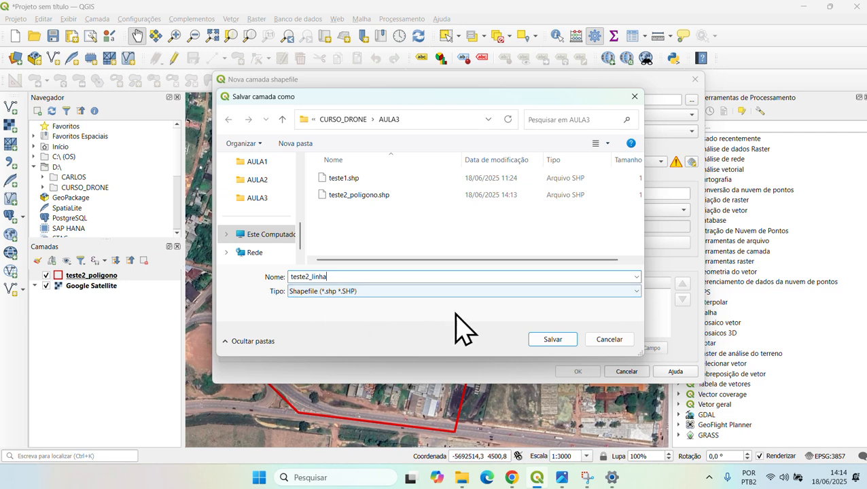
{"action": "left_click", "coordinate": [548, 340]}
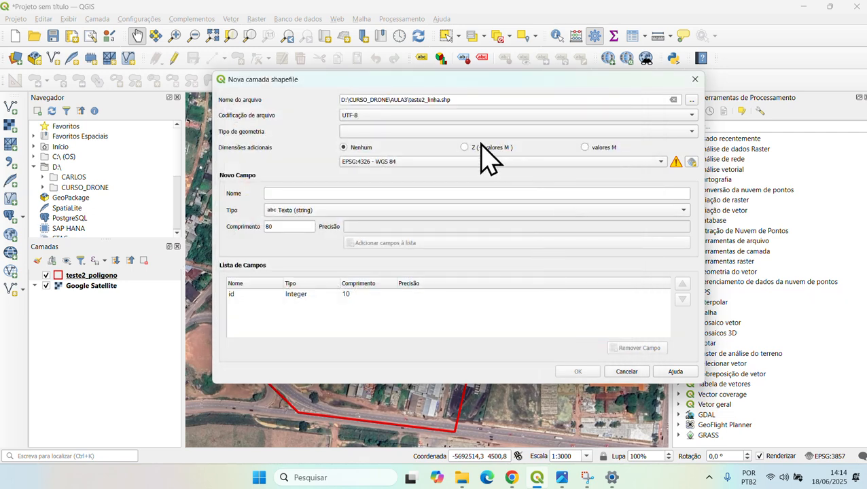
- Set the new layer's geometry type to Line String and create it
{"action": "left_click", "coordinate": [374, 132]}
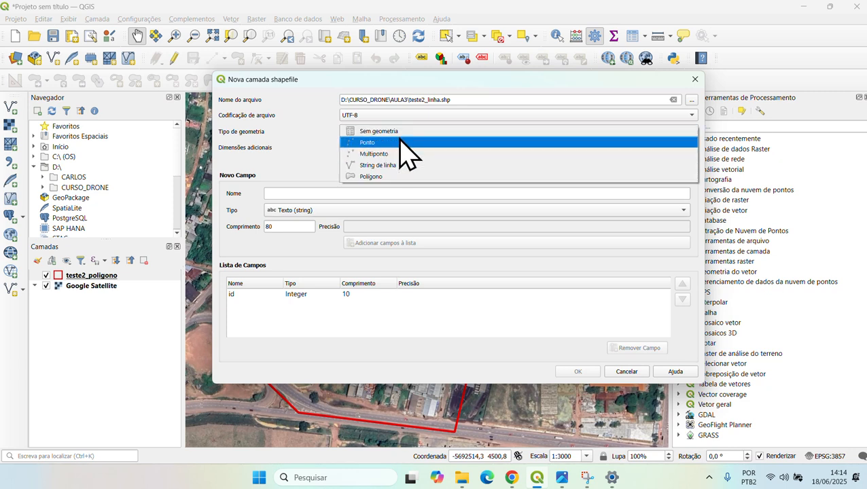
{"action": "left_click", "coordinate": [405, 166]}
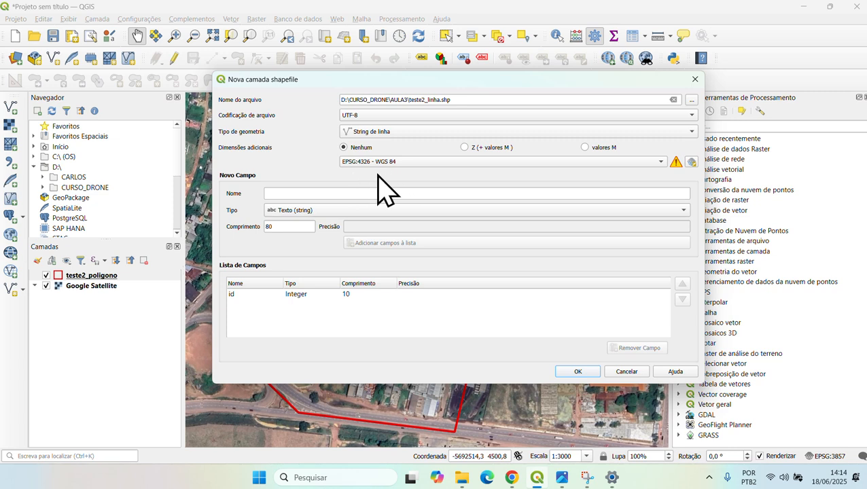
{"action": "left_click", "coordinate": [574, 372]}
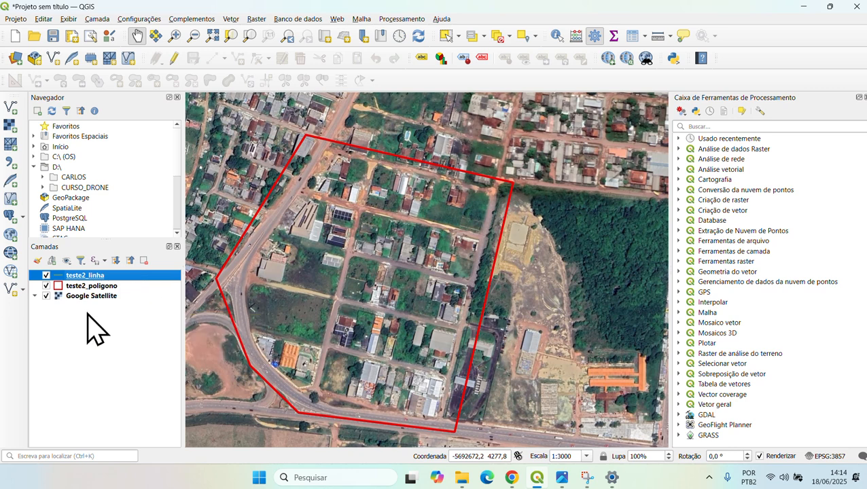
- Turn on editing for teste2_linha and activate the Add Line tool
{"action": "left_click", "coordinate": [175, 59]}
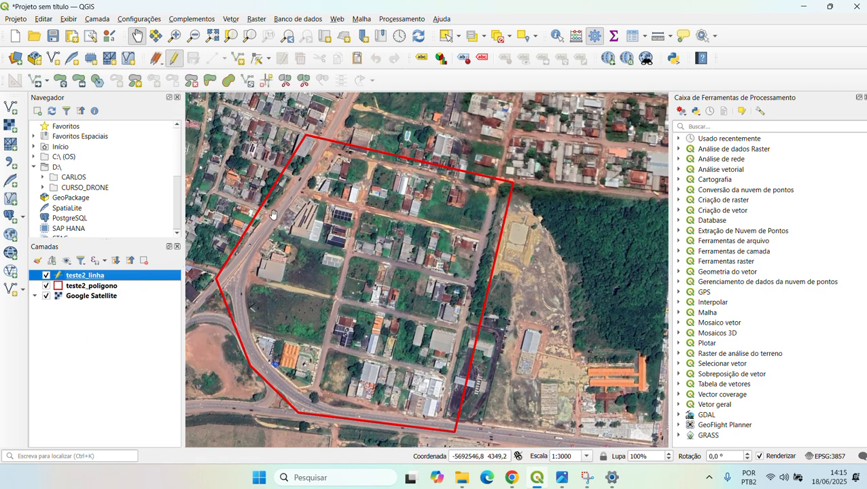
{"action": "left_click", "coordinate": [239, 60]}
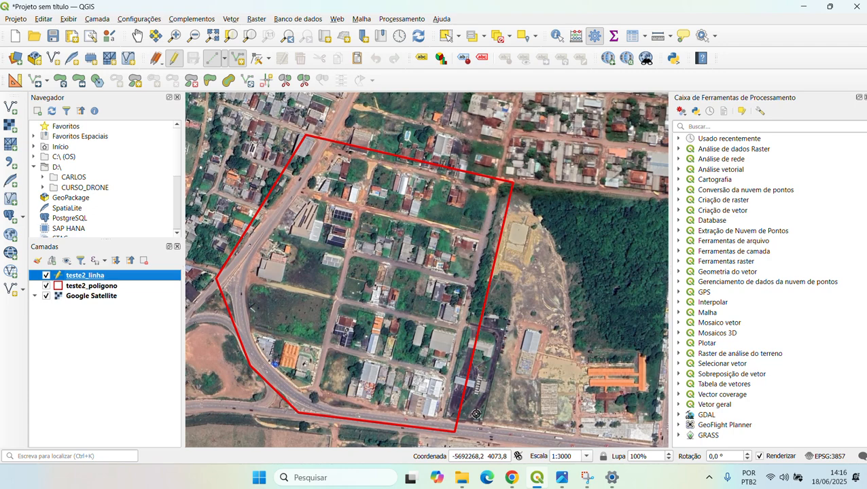
- Launch Windows Magnifier via a 'lupa' search, zoom to 200%, and drag its window left
{"action": "key", "text": "super"}
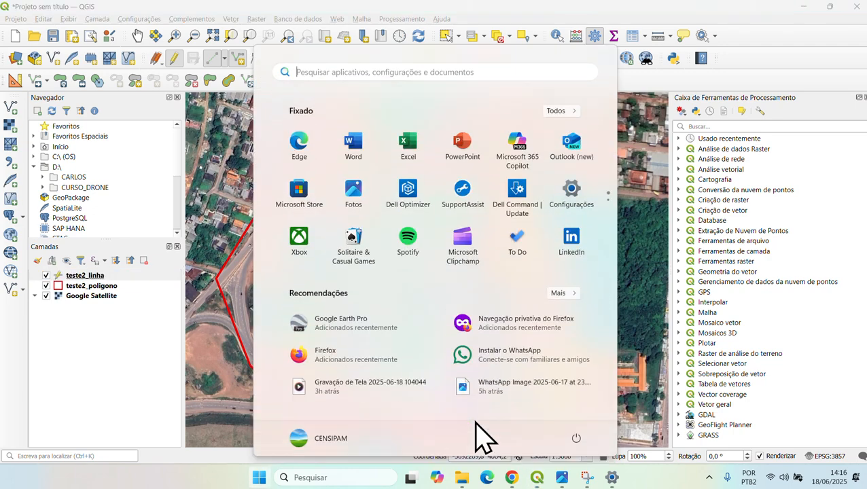
{"action": "type", "text": "lupa"}
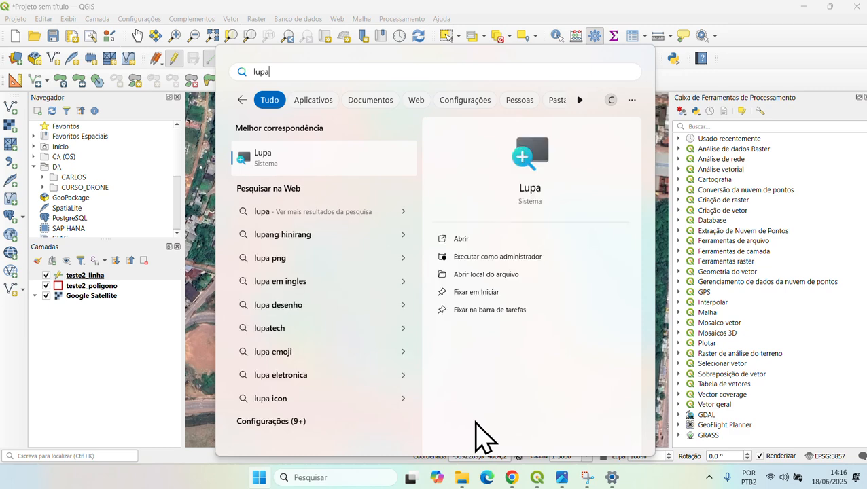
{"action": "key", "text": "Return"}
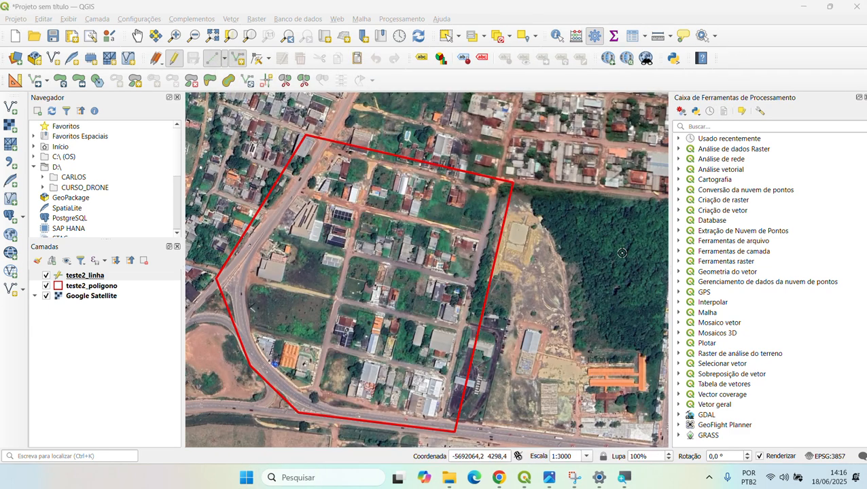
{"action": "left_click", "coordinate": [624, 477]}
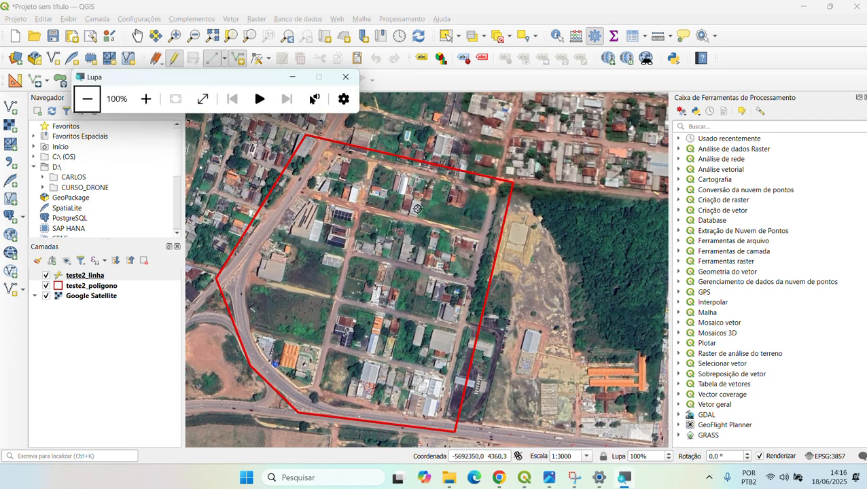
{"action": "left_click", "coordinate": [147, 98]}
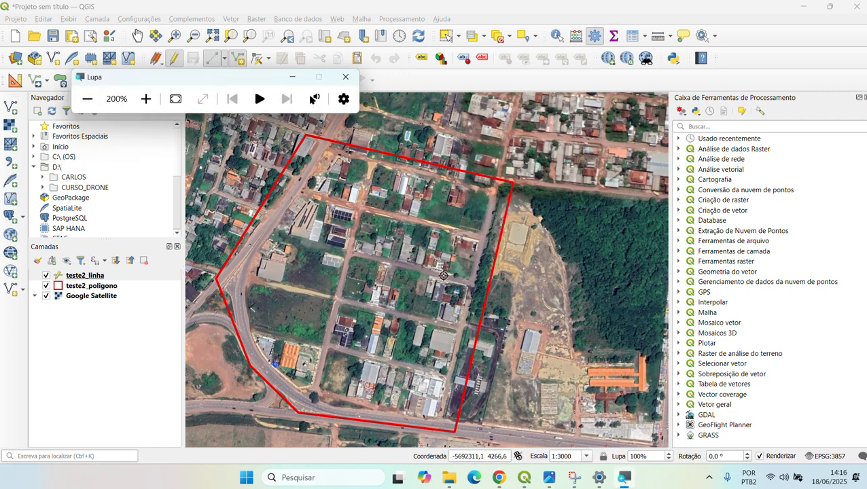
{"action": "left_click_drag", "start_coordinate": [183, 88], "coordinate": [607, 316]}
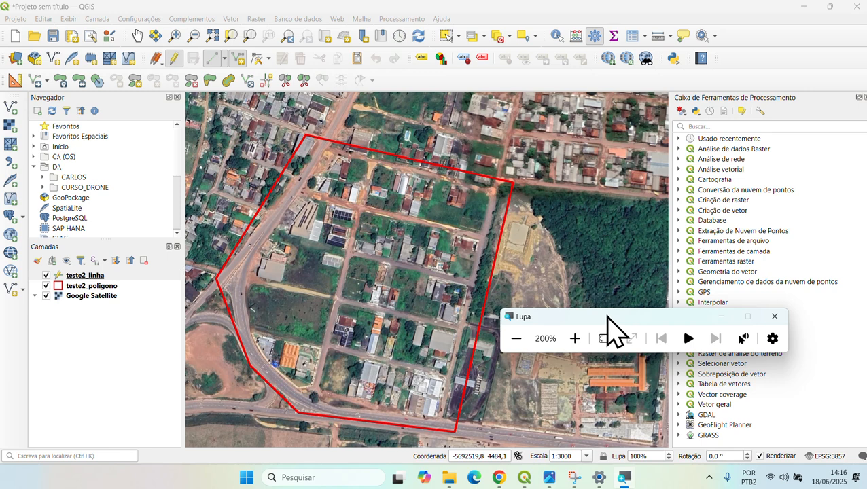
{"action": "left_click_drag", "start_coordinate": [607, 316], "coordinate": [33, 325]}
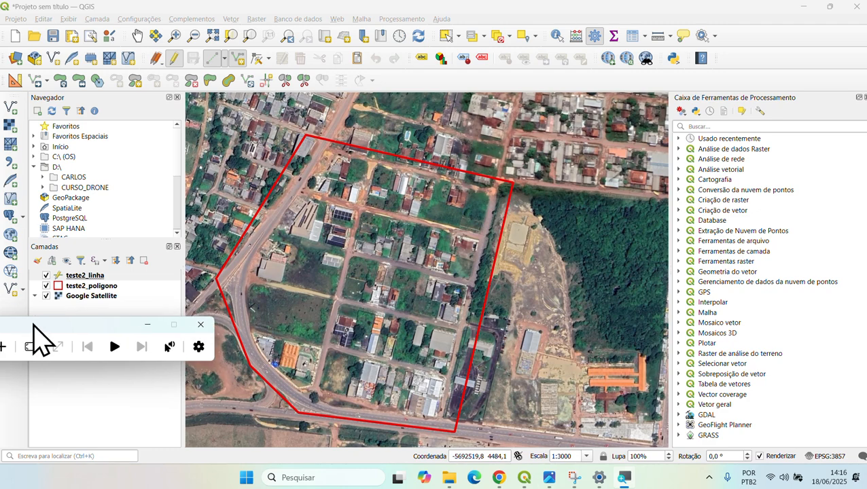
- Give the teste2_poligono Simple Fill a dark purple outline and apply it
{"action": "left_click", "coordinate": [72, 287]}
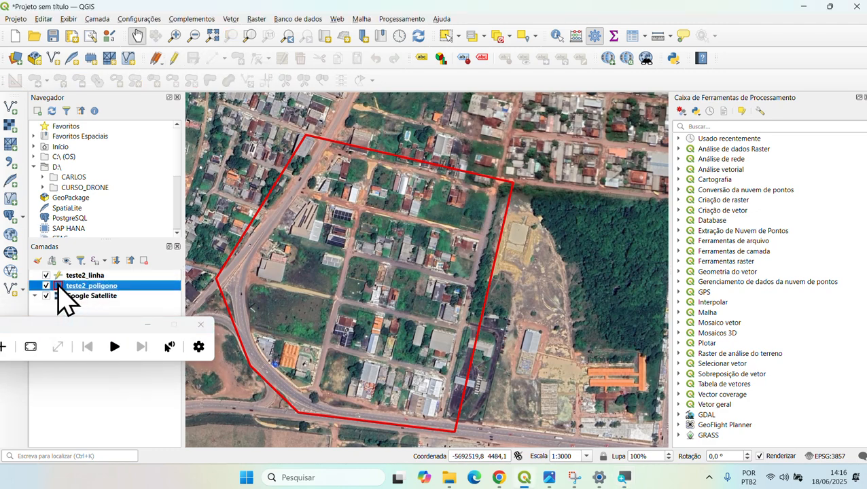
{"action": "double_click", "coordinate": [59, 287]}
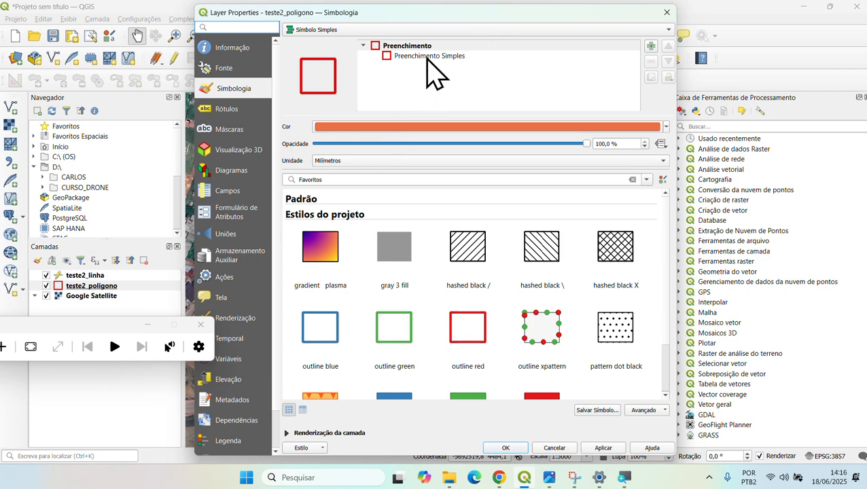
{"action": "left_click", "coordinate": [429, 57]}
{"action": "left_click", "coordinate": [396, 186]}
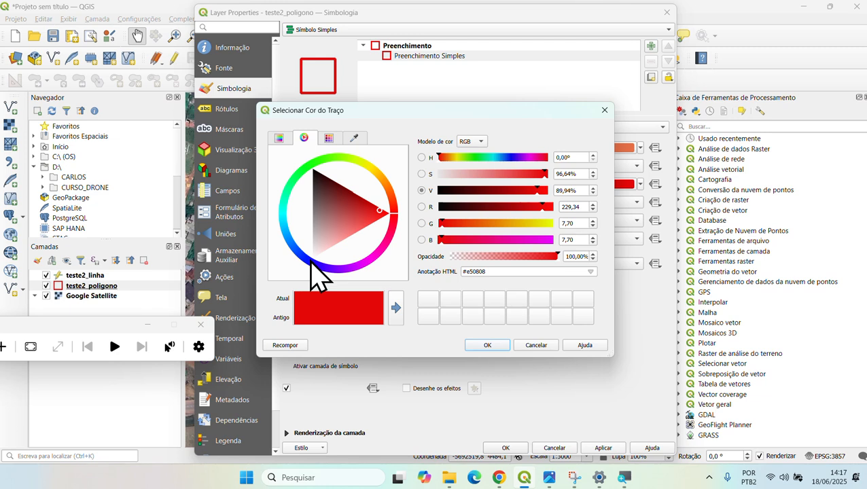
{"action": "left_click", "coordinate": [439, 207]}
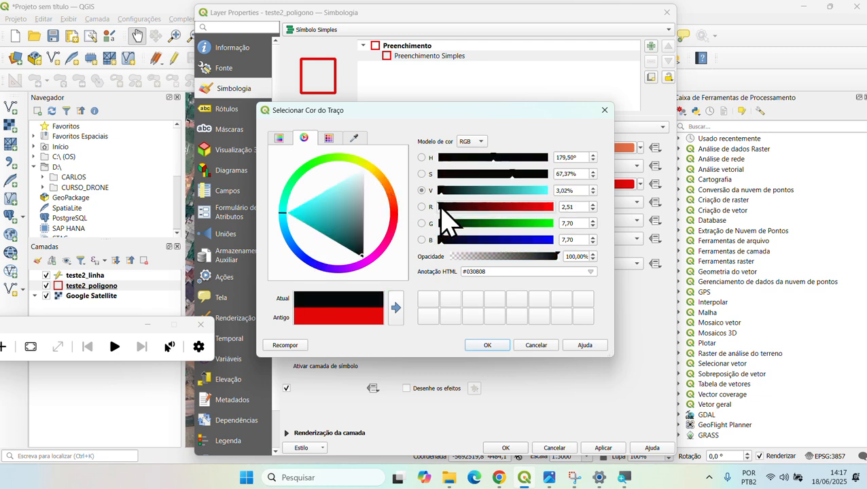
{"action": "left_click", "coordinate": [355, 251]}
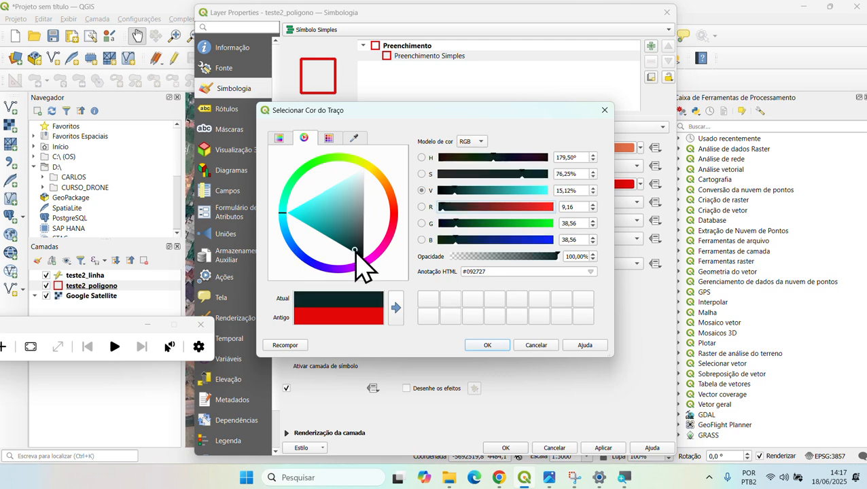
{"action": "left_click", "coordinate": [542, 157]}
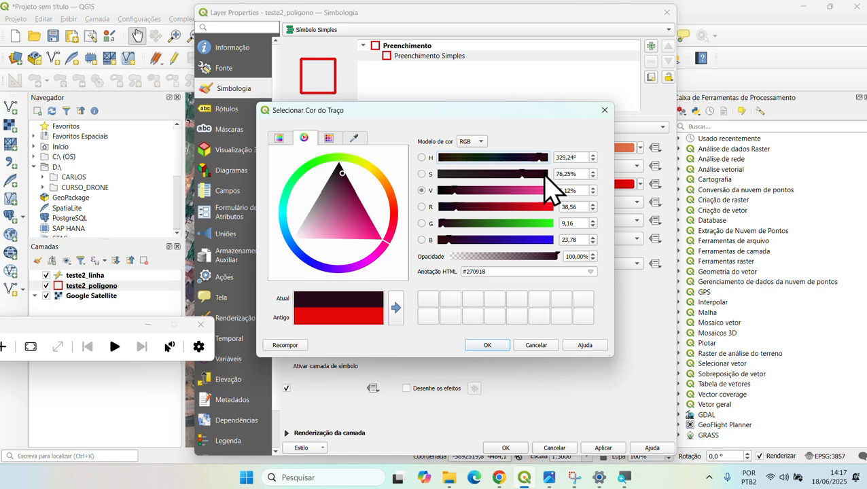
{"action": "left_click", "coordinate": [547, 174]}
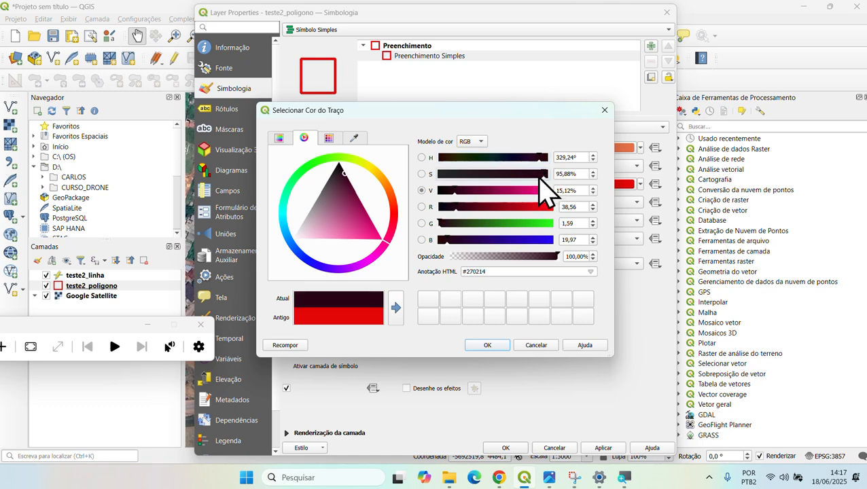
{"action": "left_click", "coordinate": [487, 345]}
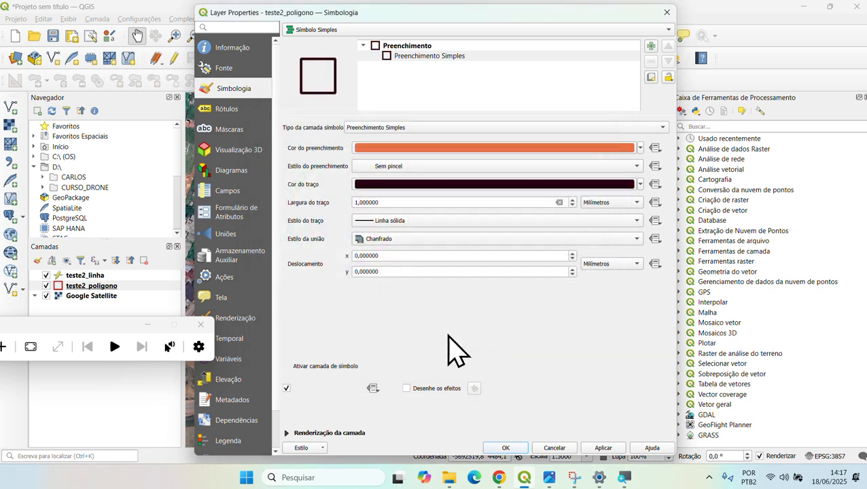
{"action": "left_click", "coordinate": [505, 445]}
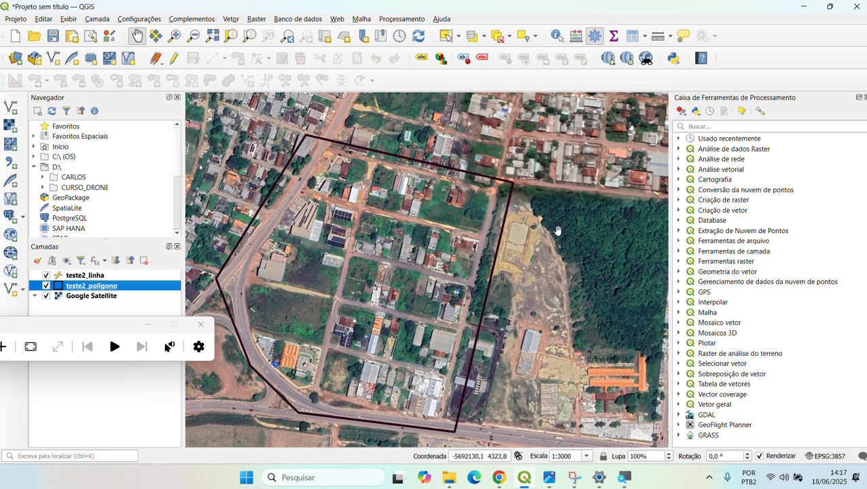
- Change the teste2_poligono outline colour to bright yellow (#eef503) and apply it
{"action": "double_click", "coordinate": [91, 287]}
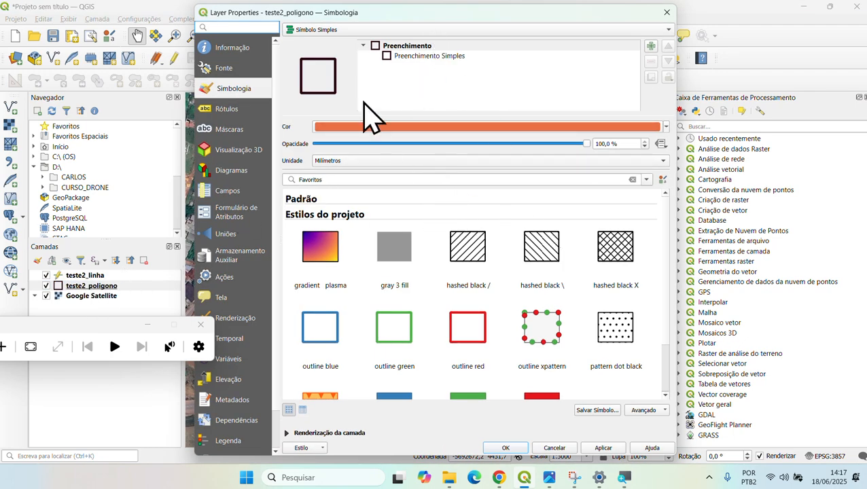
{"action": "left_click", "coordinate": [419, 58]}
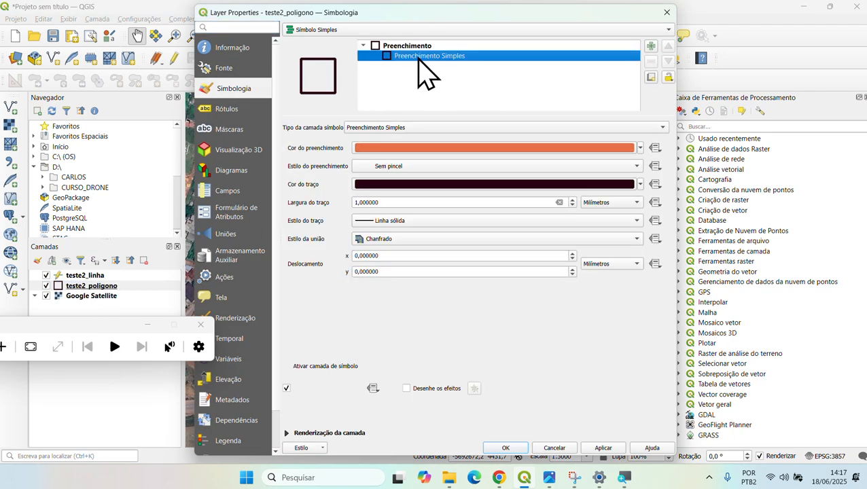
{"action": "left_click", "coordinate": [396, 184]}
{"action": "left_click", "coordinate": [363, 170]}
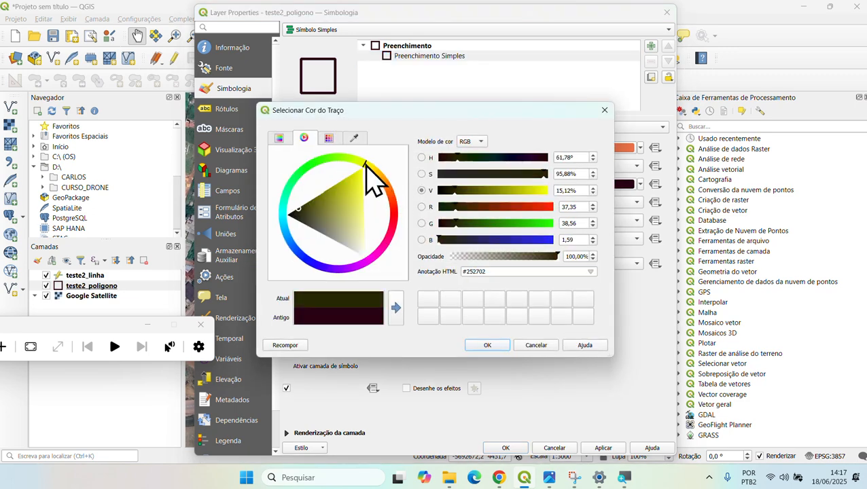
{"action": "left_click", "coordinate": [362, 171]}
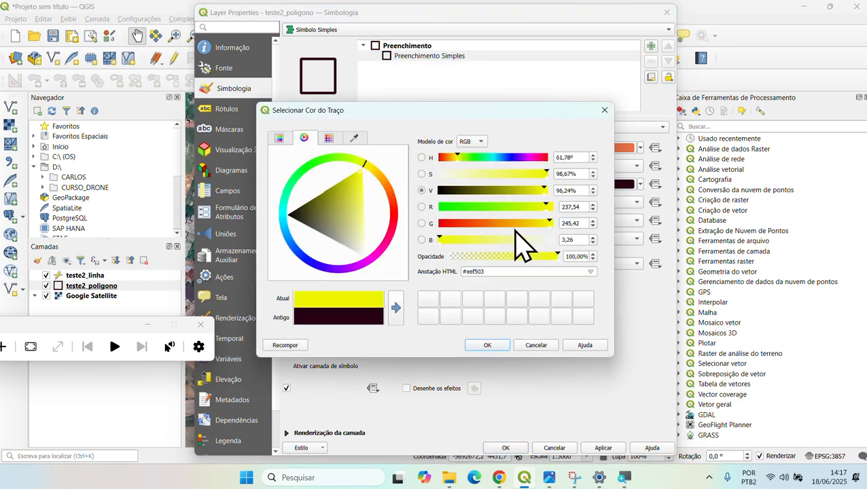
{"action": "left_click", "coordinate": [487, 346]}
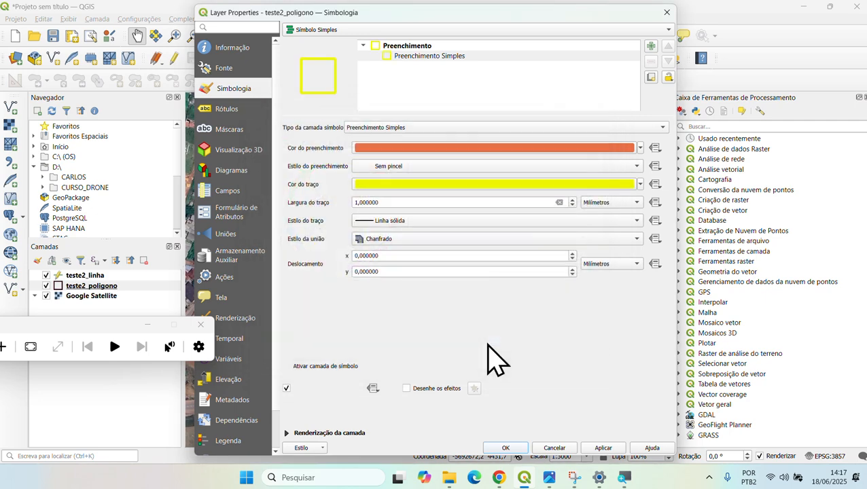
{"action": "left_click", "coordinate": [508, 448]}
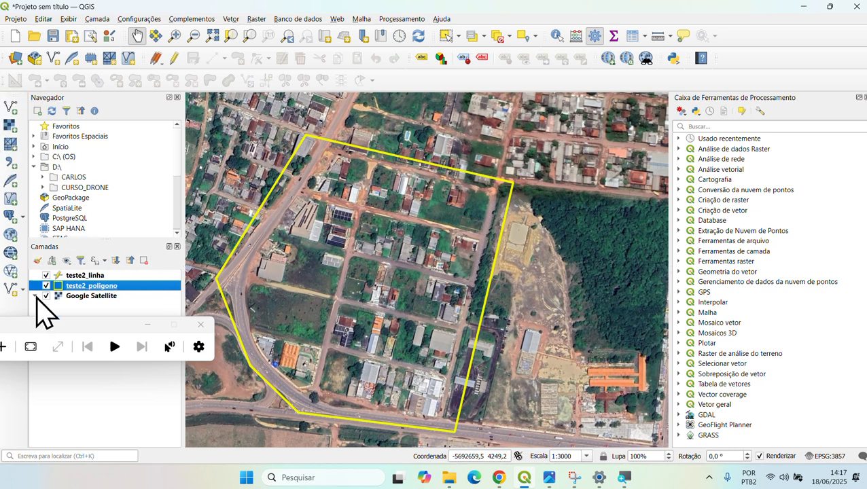
- Draw a teste2_linha line with id 1 from the polygon's top-right corner down to its bottom edge
{"action": "left_click", "coordinate": [86, 276]}
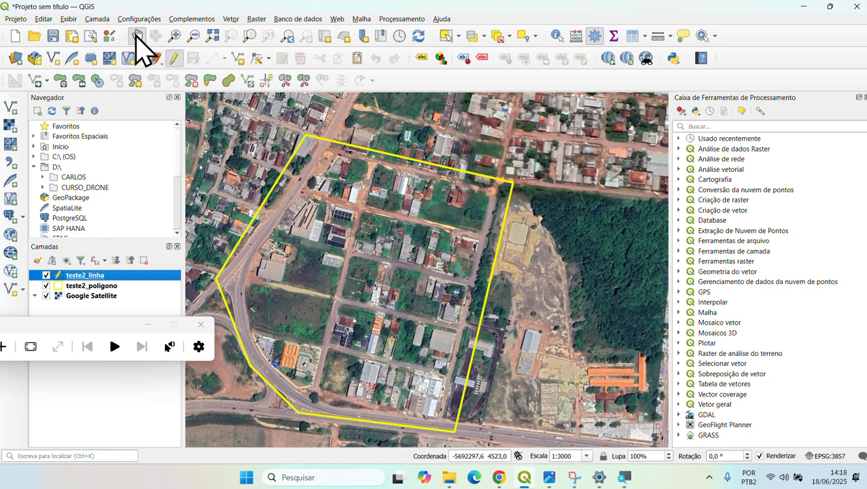
{"action": "left_click", "coordinate": [239, 61]}
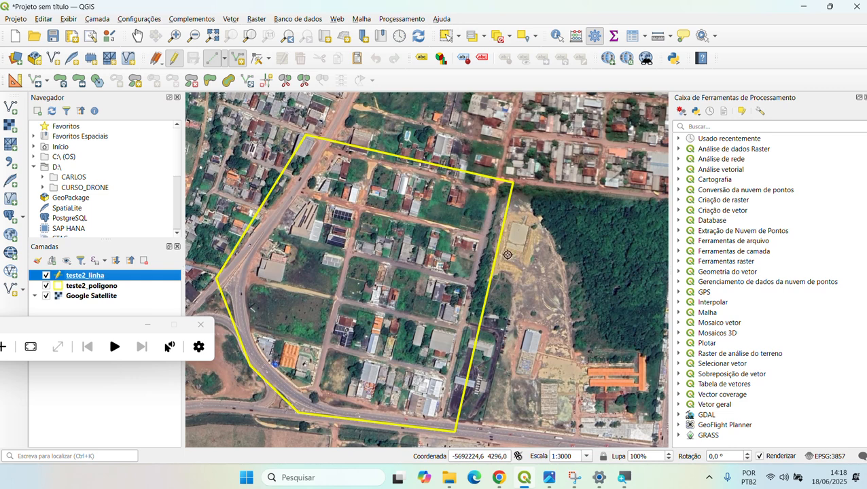
{"action": "left_click", "coordinate": [520, 191]}
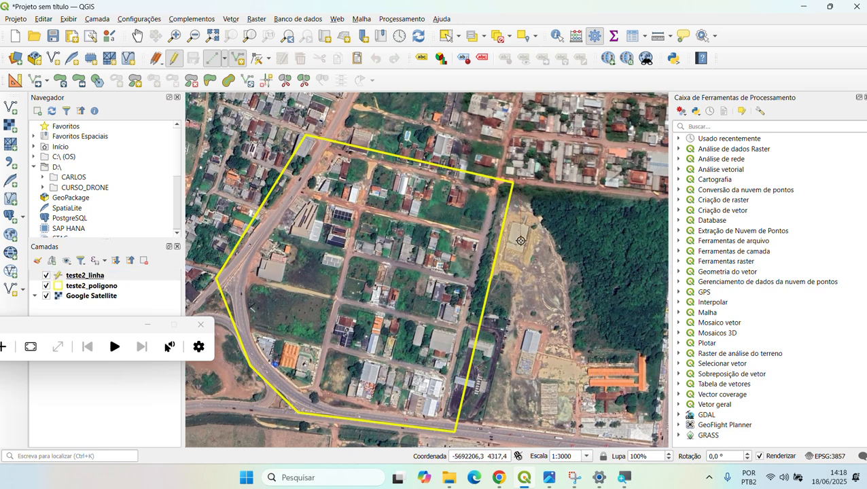
{"action": "left_click", "coordinate": [472, 424]}
{"action": "right_click", "coordinate": [556, 315]}
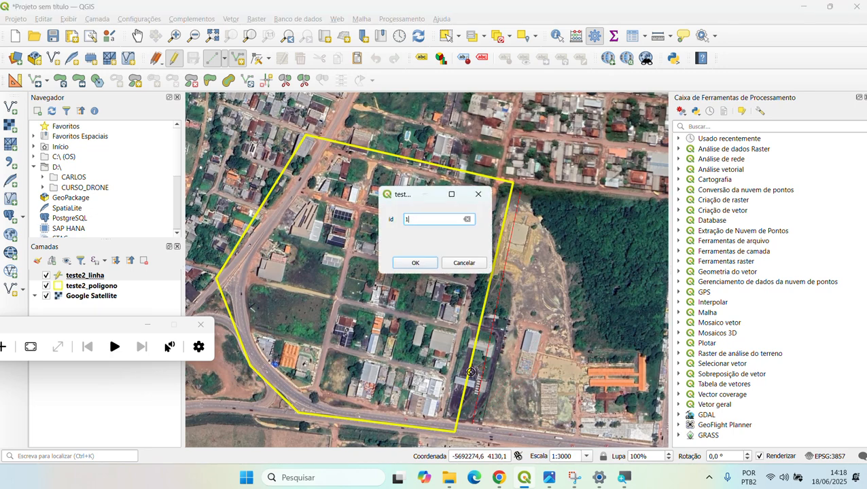
{"action": "left_click", "coordinate": [416, 263]}
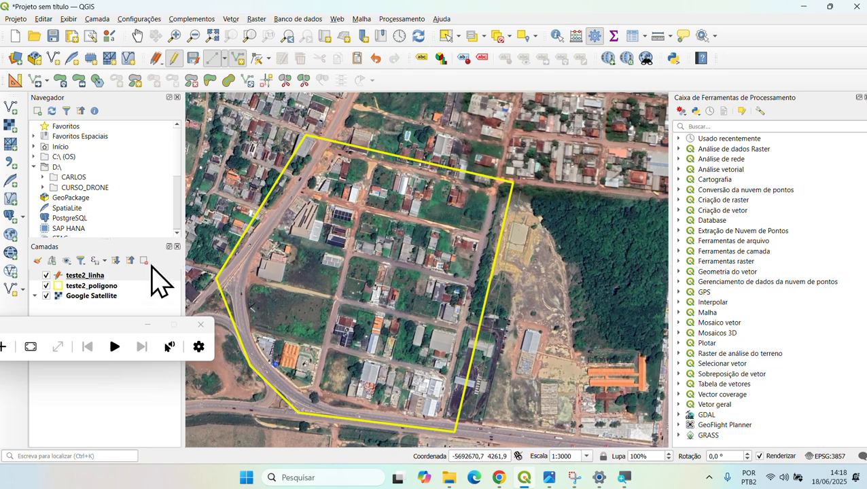
- With teste2_linha active, turn off editing and choose Salvar to keep the new line
{"action": "left_click", "coordinate": [103, 279]}
{"action": "left_click", "coordinate": [102, 286]}
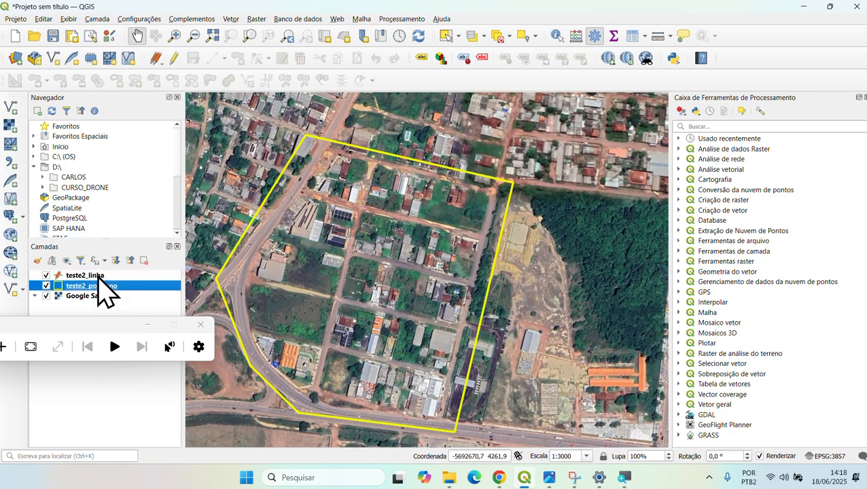
{"action": "left_click", "coordinate": [102, 275]}
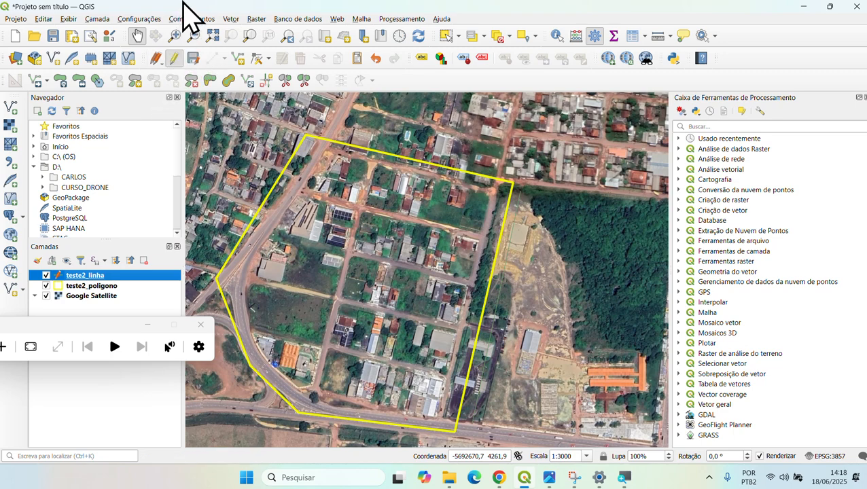
{"action": "left_click", "coordinate": [174, 73]}
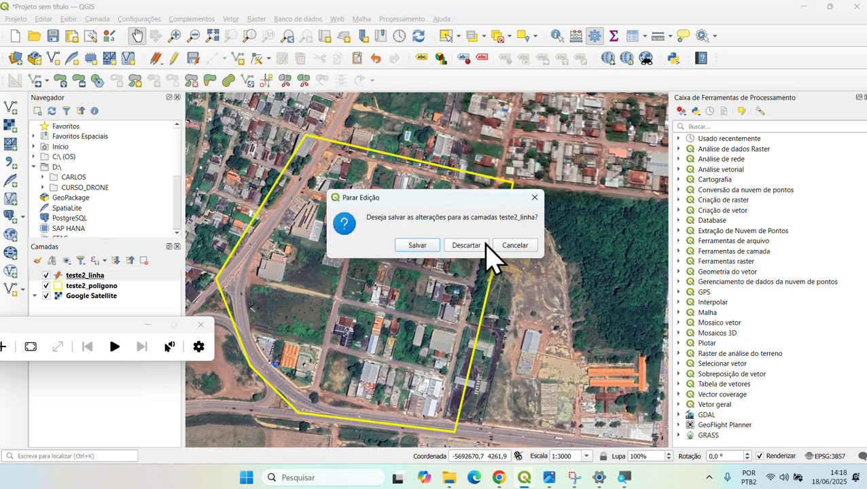
{"action": "left_click", "coordinate": [416, 246]}
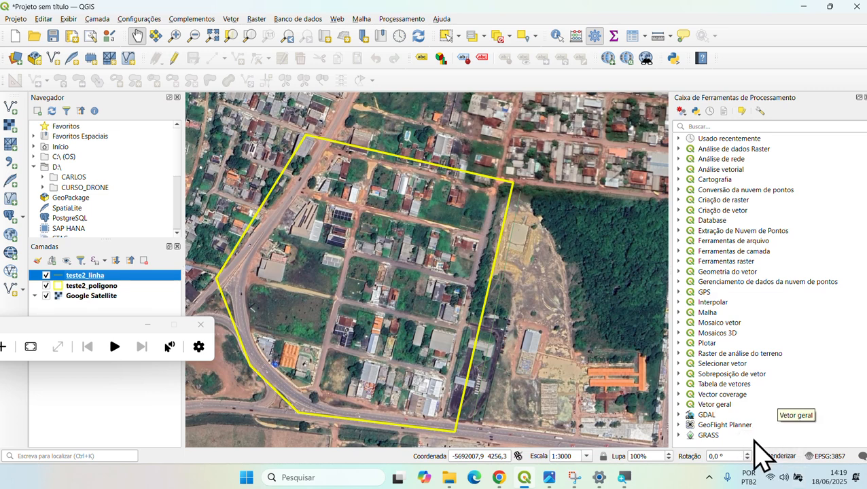
- Expand GeoFlight Planner > Horizontal Flight in the Processing Toolbox and select Following terrain - Sensor
{"action": "left_click", "coordinate": [711, 426]}
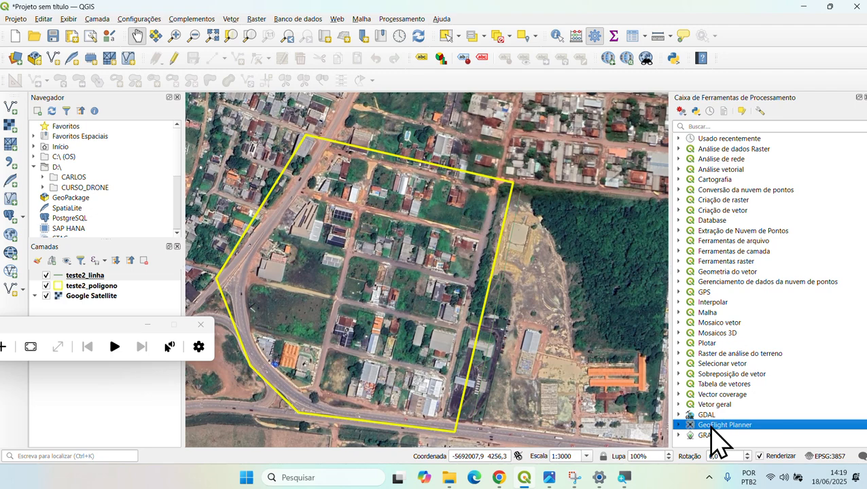
{"action": "double_click", "coordinate": [713, 425]}
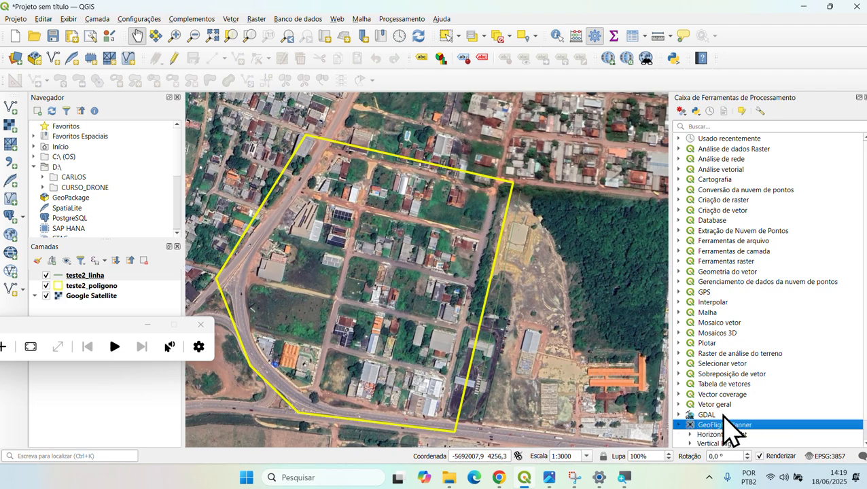
{"action": "scroll", "coordinate": [748, 418], "scroll_direction": "down", "scroll_amount": 1}
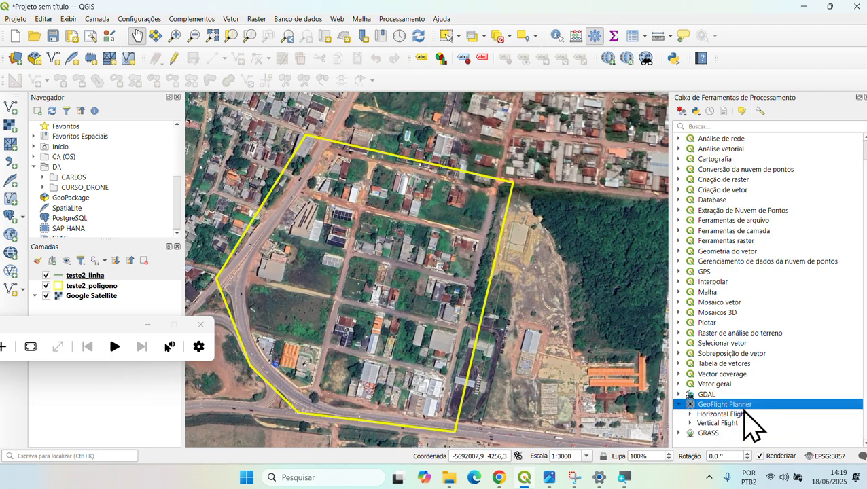
{"action": "left_click", "coordinate": [690, 414]}
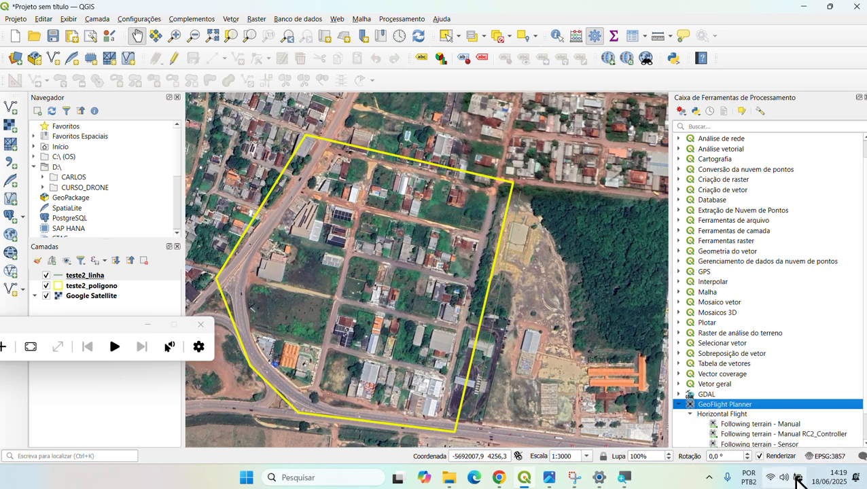
{"action": "scroll", "coordinate": [787, 428], "scroll_direction": "down", "scroll_amount": 1}
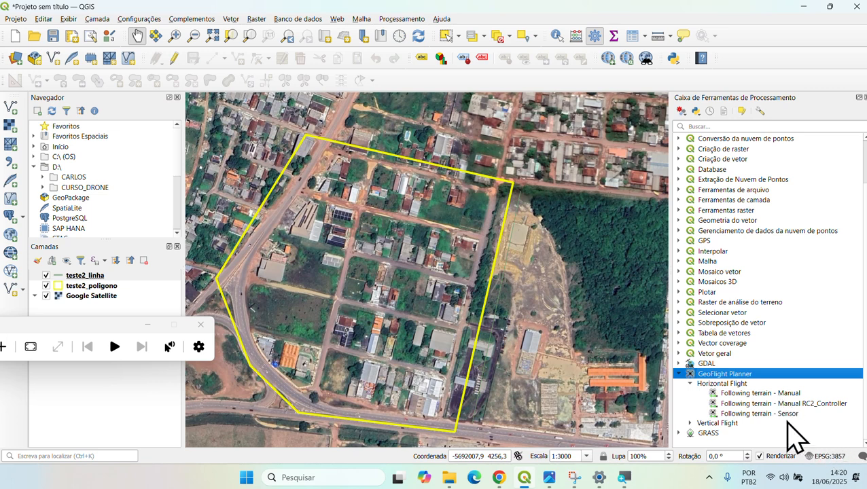
{"action": "left_click", "coordinate": [790, 413]}
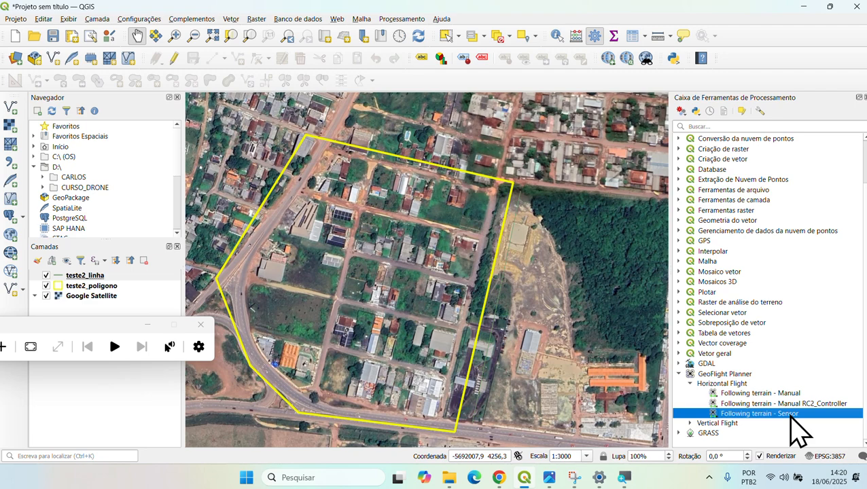
- Open Following terrain - Sensor and choose teste2_poligono [EPSG:4326] as the Area
{"action": "double_click", "coordinate": [801, 415]}
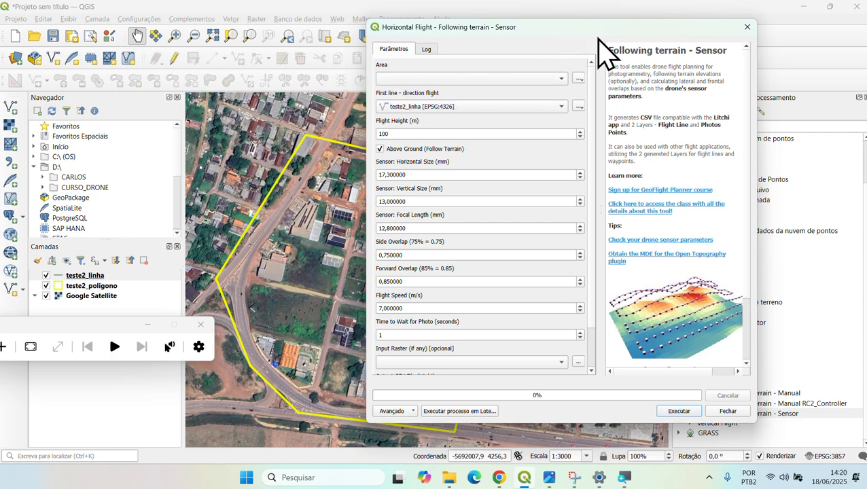
{"action": "left_click_drag", "start_coordinate": [596, 28], "coordinate": [547, 50]}
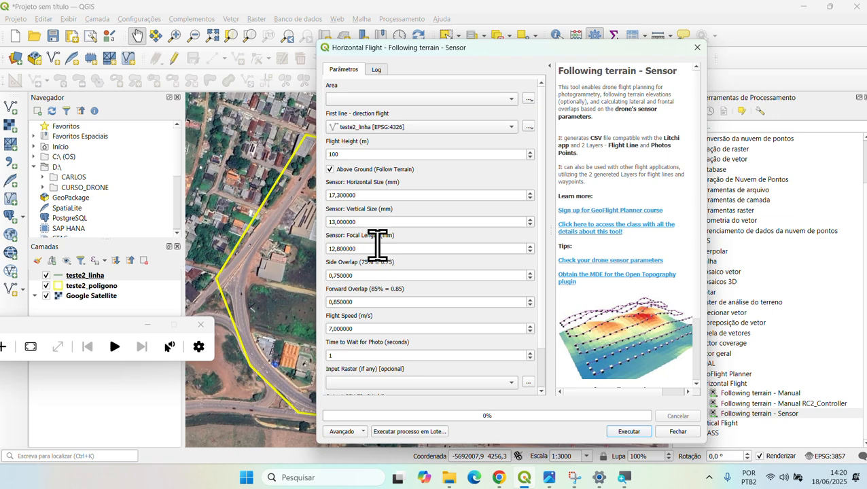
{"action": "left_click", "coordinate": [399, 100]}
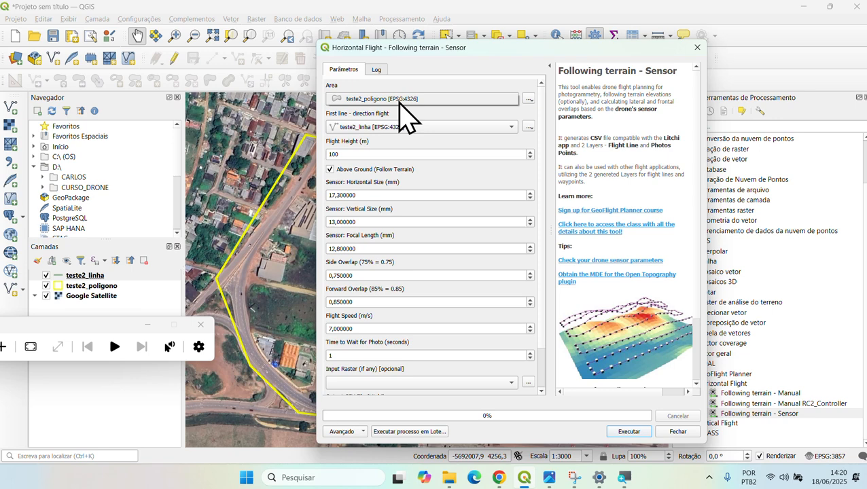
{"action": "left_click", "coordinate": [393, 99]}
{"action": "left_click", "coordinate": [390, 99]}
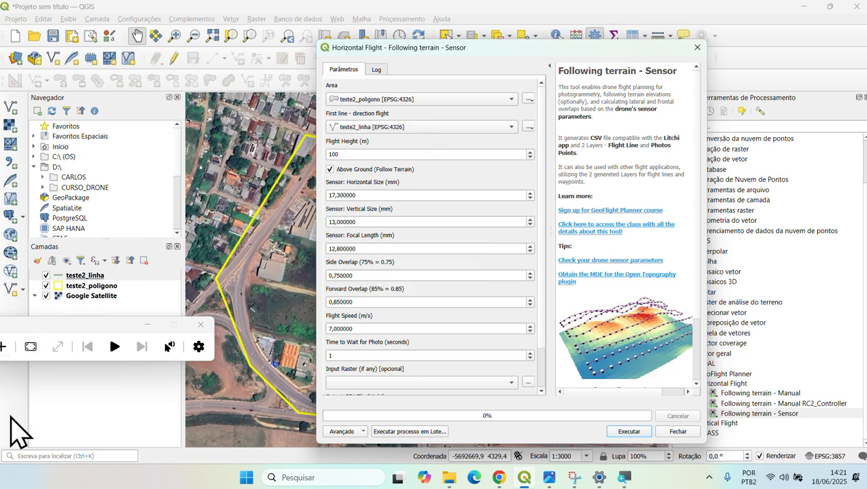
{"action": "left_click_drag", "start_coordinate": [41, 340], "coordinate": [178, 303]}
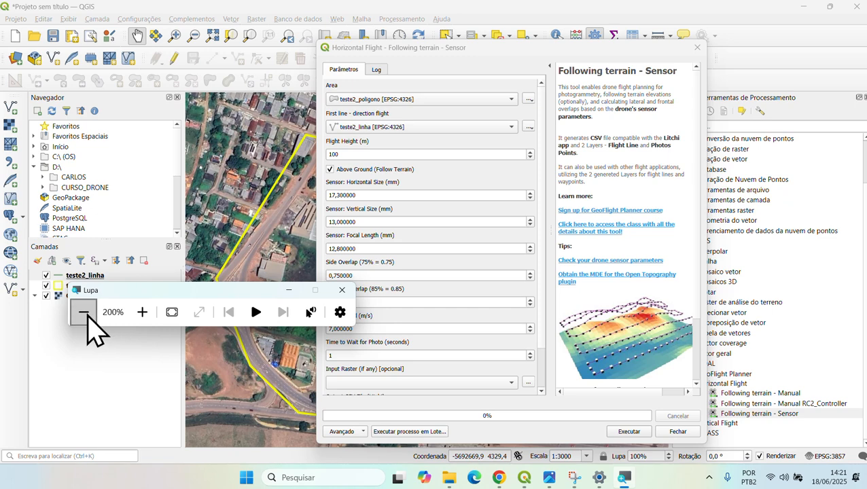
{"action": "left_click", "coordinate": [515, 74]}
{"action": "mouse_move", "coordinate": [500, 478]}
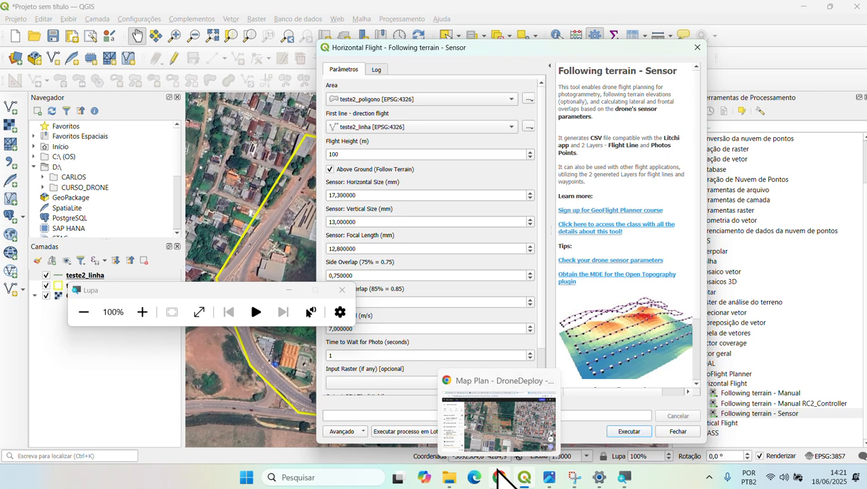
- Bring Chrome forward, switch to WhatsApp Web and scroll through the Curso Drone Amapá group chat
{"action": "left_click", "coordinate": [496, 438]}
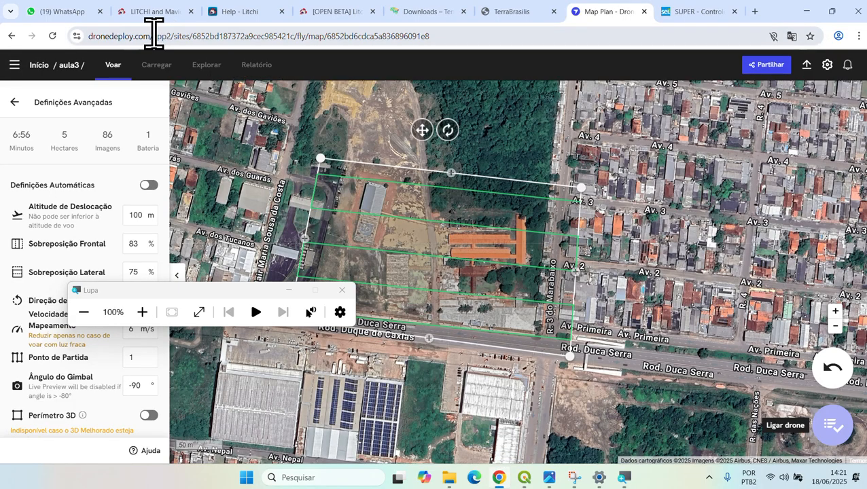
{"action": "left_click", "coordinate": [70, 15]}
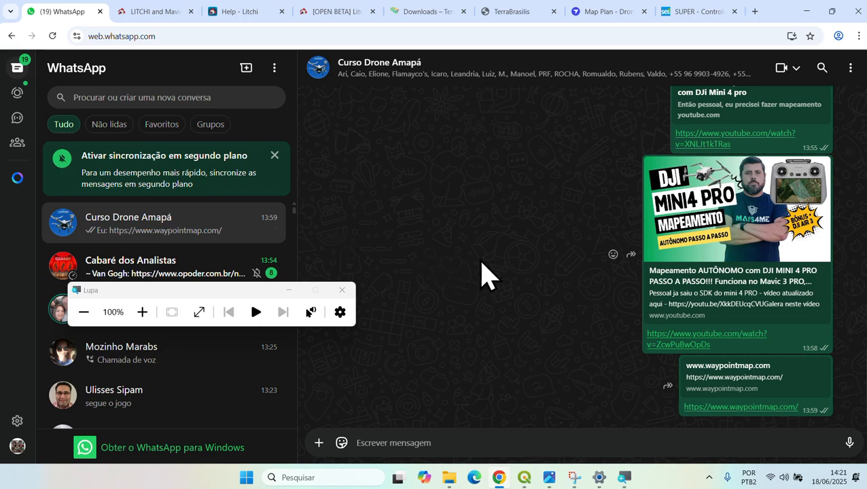
{"action": "scroll", "coordinate": [481, 276], "scroll_direction": "up", "scroll_amount": 12}
{"action": "scroll", "coordinate": [537, 276], "scroll_direction": "up", "scroll_amount": 15}
{"action": "scroll", "coordinate": [570, 279], "scroll_direction": "up", "scroll_amount": 15}
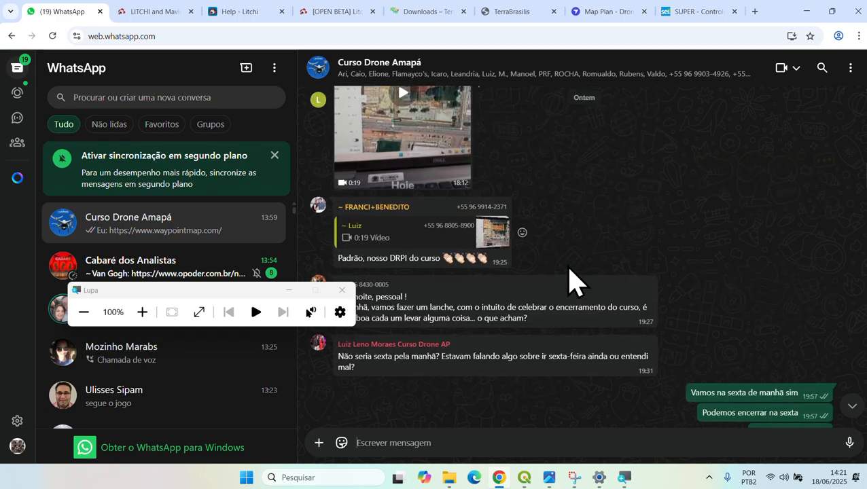
{"action": "scroll", "coordinate": [569, 279], "scroll_direction": "up", "scroll_amount": 15}
{"action": "scroll", "coordinate": [614, 275], "scroll_direction": "up", "scroll_amount": 15}
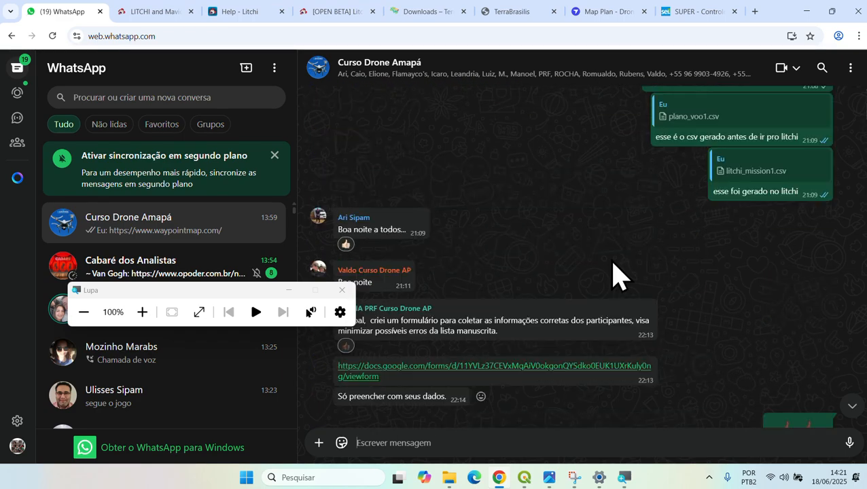
{"action": "scroll", "coordinate": [614, 275], "scroll_direction": "up", "scroll_amount": 15}
{"action": "scroll", "coordinate": [615, 272], "scroll_direction": "down", "scroll_amount": 10}
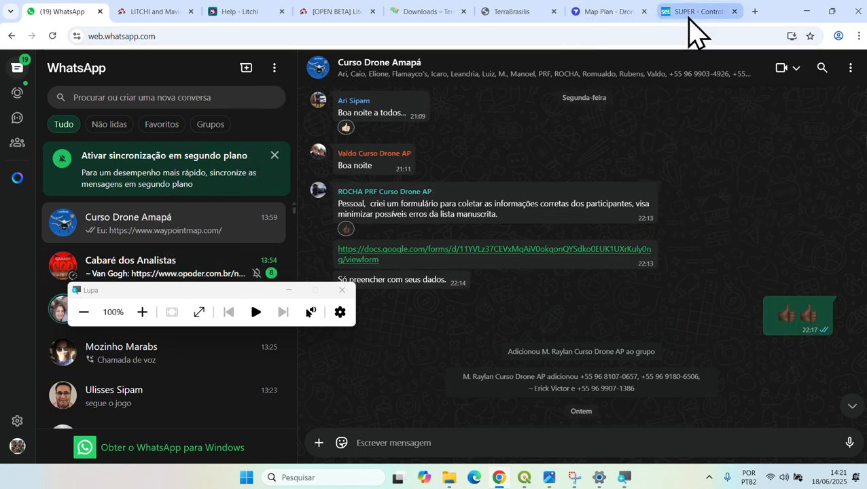
- Open a new browser tab and move the magnifier window lower, out of the way
{"action": "left_click", "coordinate": [754, 12]}
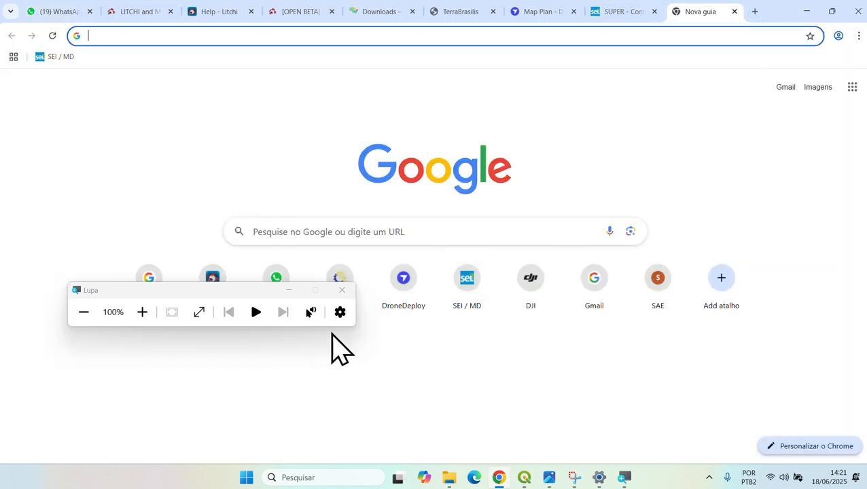
{"action": "left_click_drag", "start_coordinate": [256, 303], "coordinate": [265, 360]}
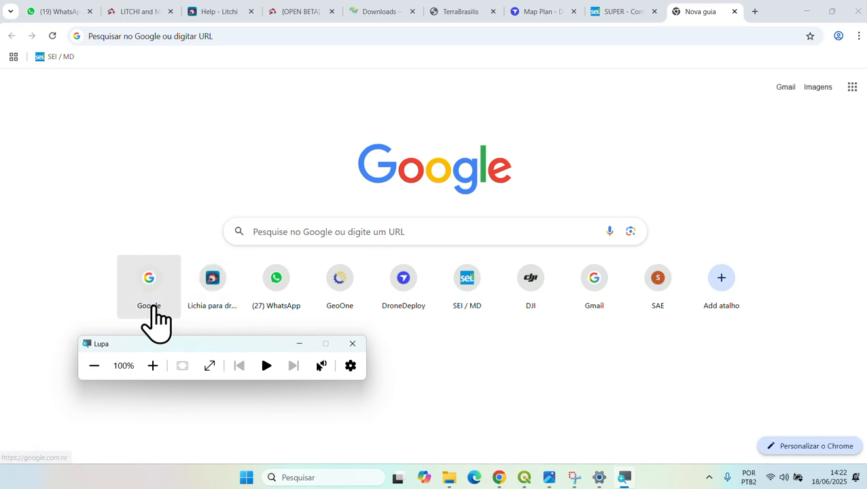
{"action": "left_click", "coordinate": [642, 359]}
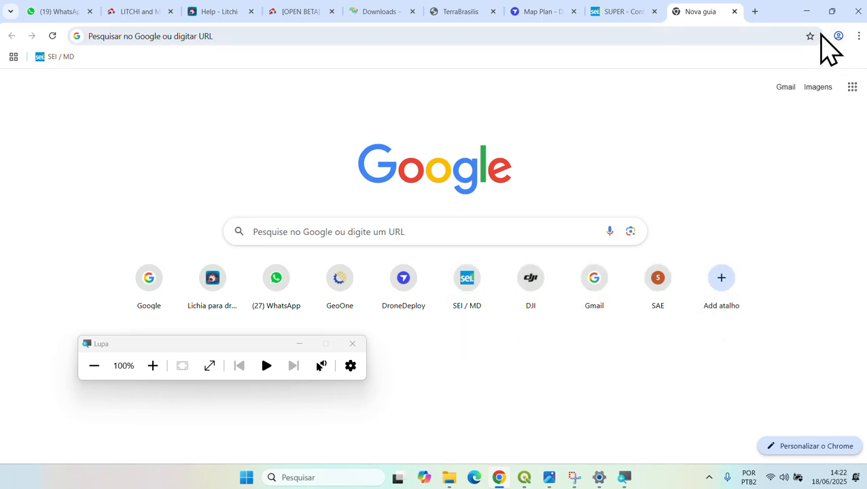
{"action": "left_click", "coordinate": [858, 37]}
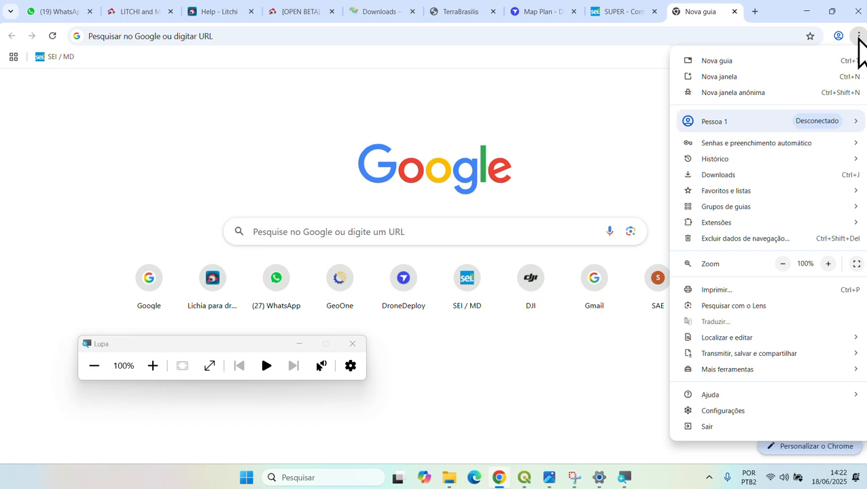
{"action": "mouse_move", "coordinate": [724, 161]}
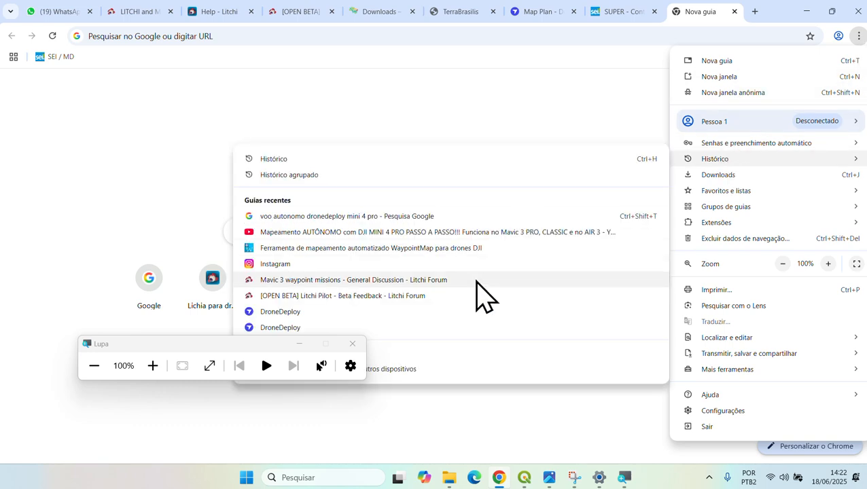
{"action": "left_click", "coordinate": [271, 343]}
{"action": "left_click_drag", "start_coordinate": [271, 343], "coordinate": [261, 385]}
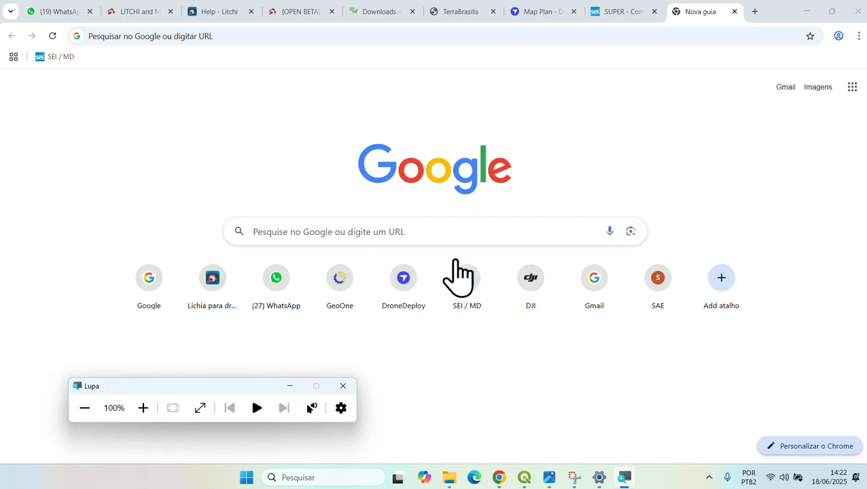
- Open Chrome's full History page via Histórico > Histórico
{"action": "left_click", "coordinate": [859, 36]}
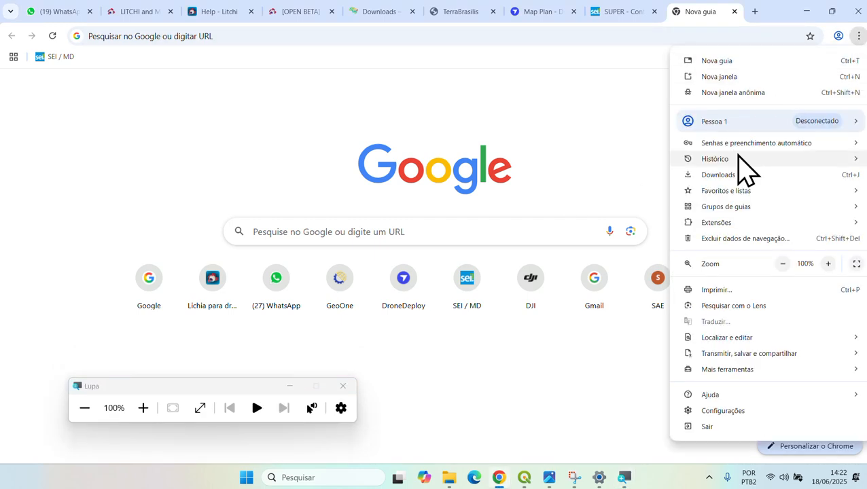
{"action": "mouse_move", "coordinate": [738, 156]}
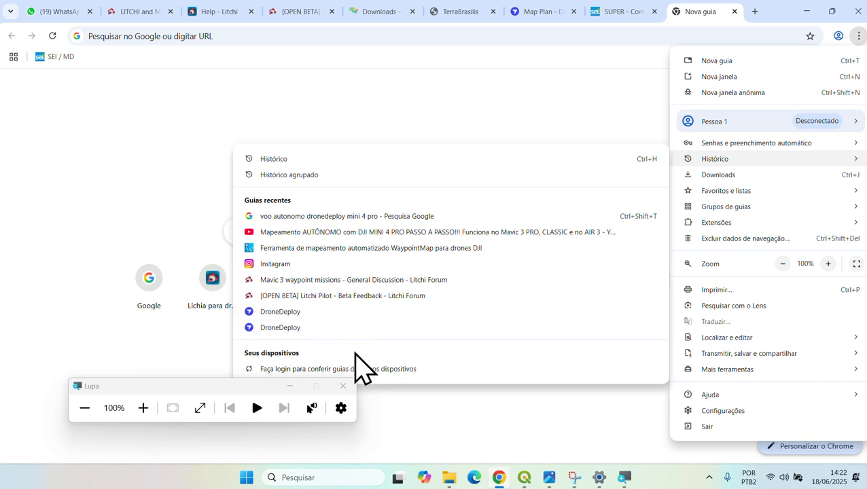
{"action": "left_click", "coordinate": [311, 164]}
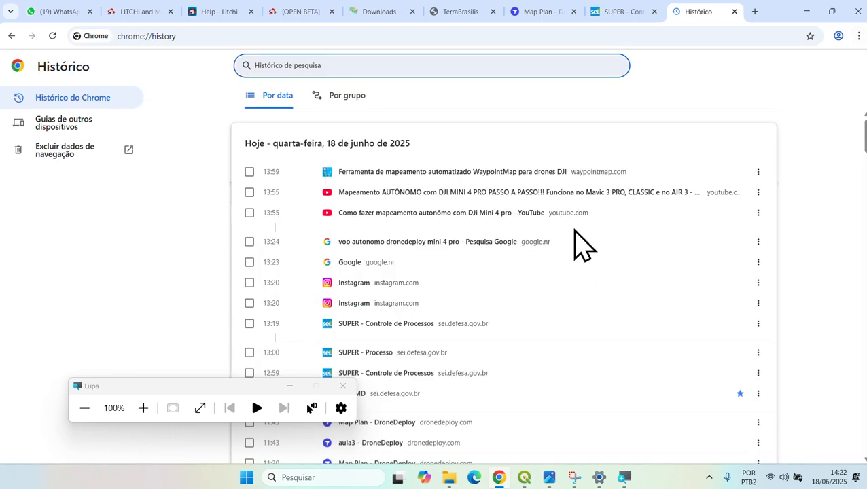
- Scroll the history list down to the djzphoto DJI sensor comparison entry
{"action": "scroll", "coordinate": [527, 282], "scroll_direction": "down", "scroll_amount": 3}
{"action": "scroll", "coordinate": [528, 282], "scroll_direction": "down", "scroll_amount": 3}
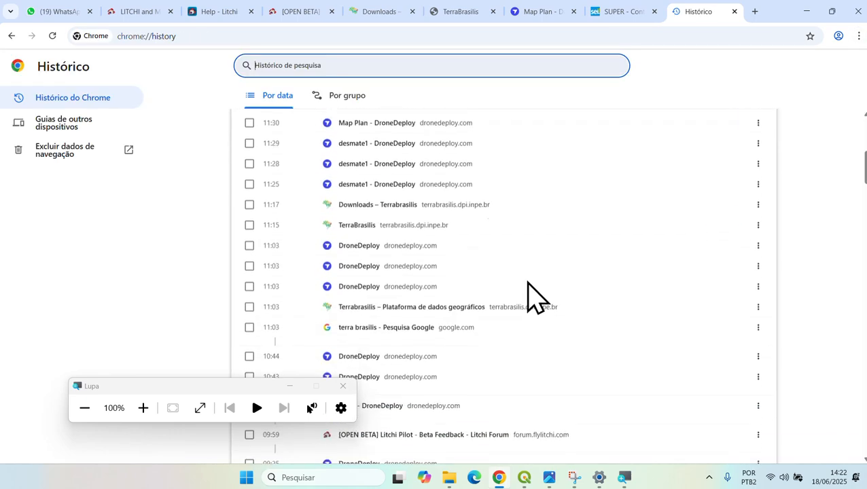
{"action": "scroll", "coordinate": [527, 282], "scroll_direction": "down", "scroll_amount": 5}
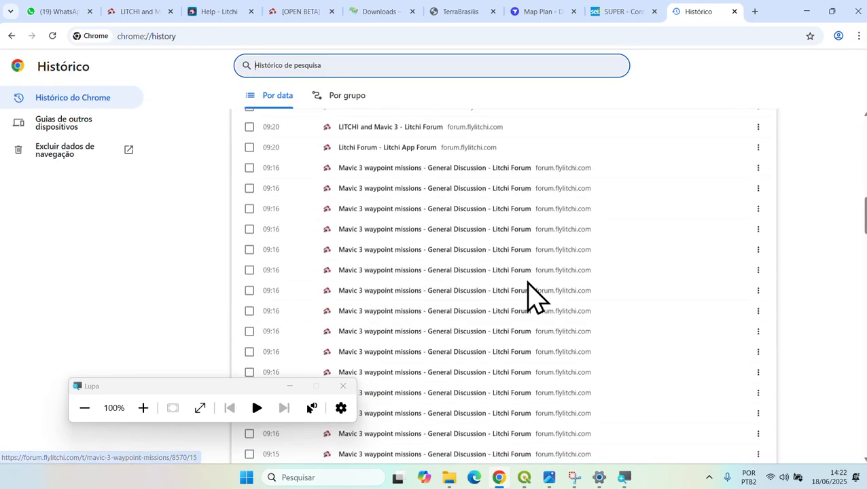
{"action": "scroll", "coordinate": [527, 282], "scroll_direction": "down", "scroll_amount": 5}
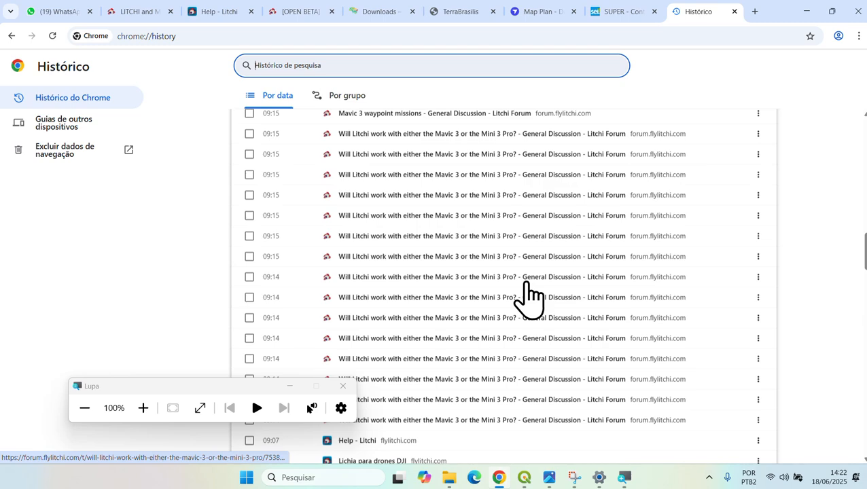
{"action": "scroll", "coordinate": [528, 282], "scroll_direction": "down", "scroll_amount": 3}
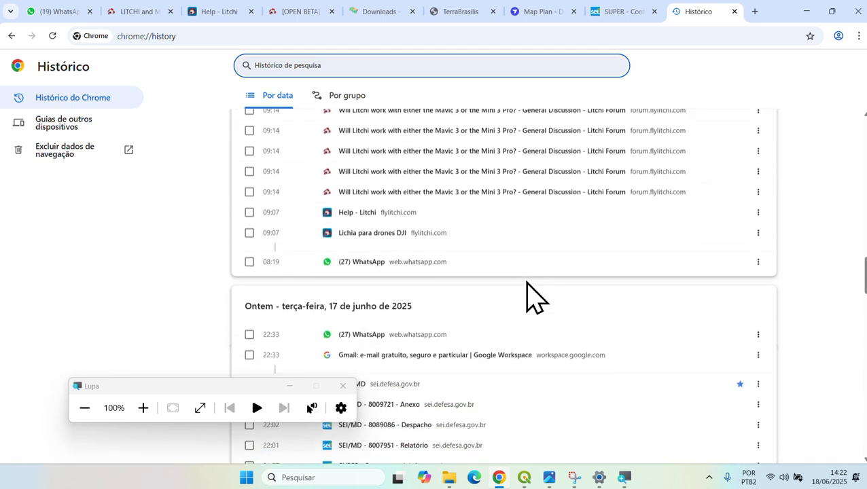
{"action": "scroll", "coordinate": [528, 282], "scroll_direction": "down", "scroll_amount": 2}
{"action": "scroll", "coordinate": [527, 282], "scroll_direction": "down", "scroll_amount": 15}
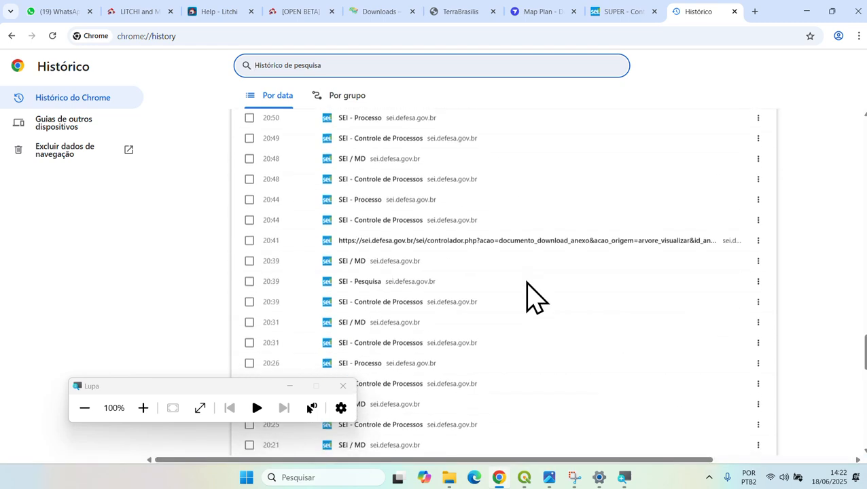
{"action": "scroll", "coordinate": [527, 282], "scroll_direction": "down", "scroll_amount": 6}
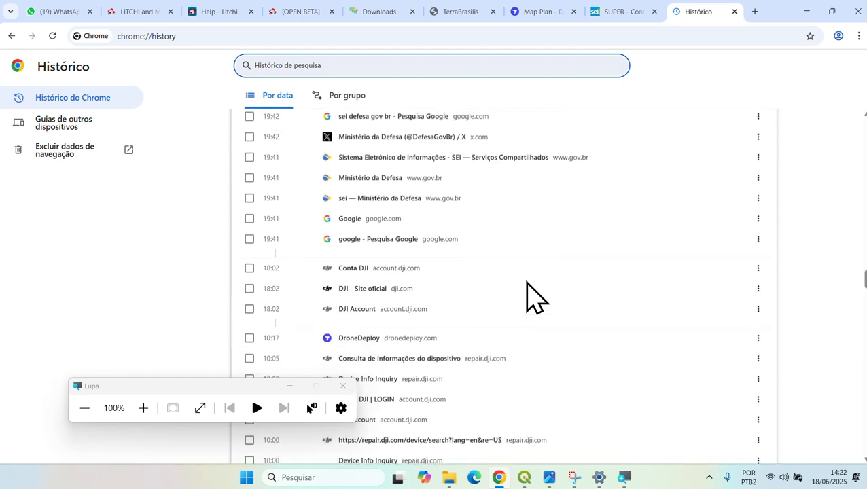
{"action": "scroll", "coordinate": [527, 282], "scroll_direction": "down", "scroll_amount": 4}
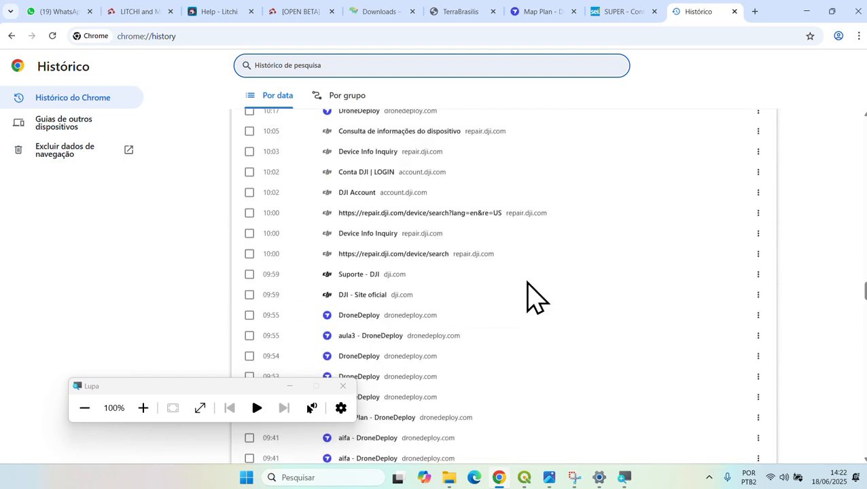
{"action": "scroll", "coordinate": [528, 297], "scroll_direction": "down", "scroll_amount": 2}
{"action": "scroll", "coordinate": [528, 297], "scroll_direction": "down", "scroll_amount": 2}
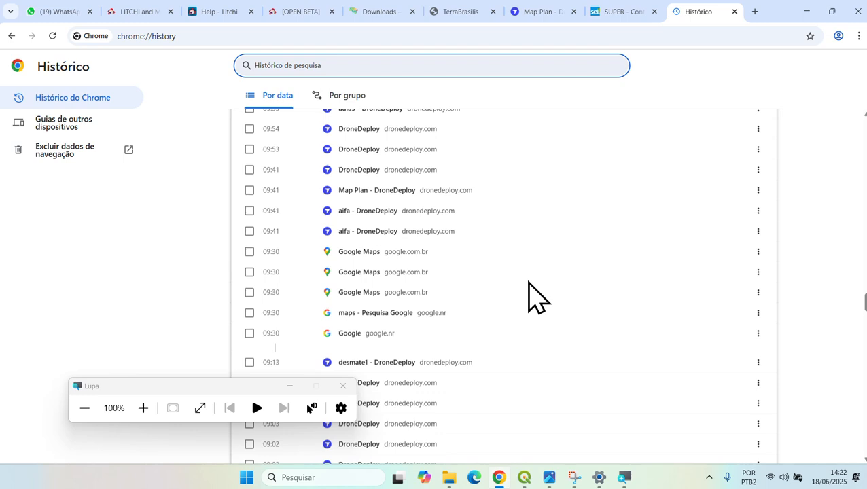
{"action": "scroll", "coordinate": [528, 297], "scroll_direction": "down", "scroll_amount": 4}
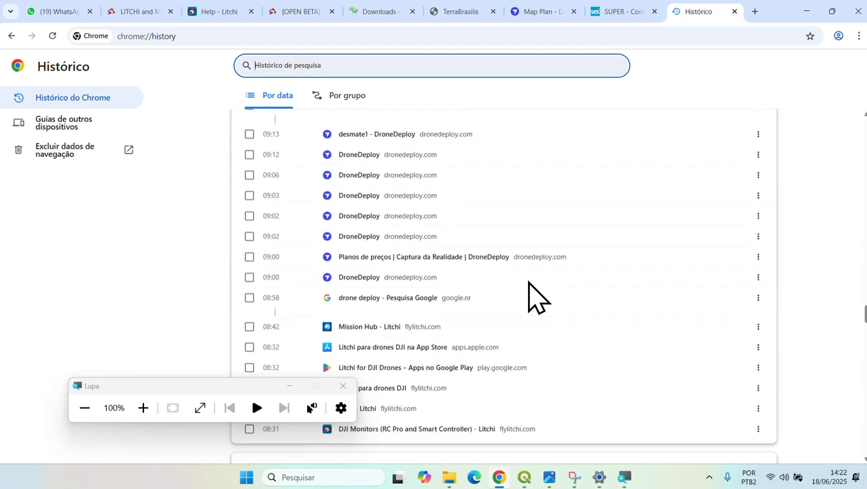
{"action": "scroll", "coordinate": [528, 297], "scroll_direction": "down", "scroll_amount": 1}
{"action": "scroll", "coordinate": [528, 297], "scroll_direction": "down", "scroll_amount": 1}
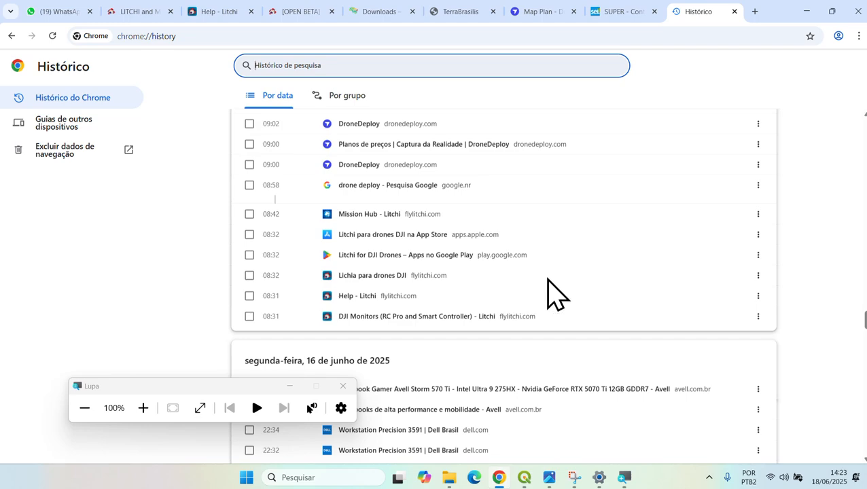
{"action": "scroll", "coordinate": [549, 292], "scroll_direction": "down", "scroll_amount": 3}
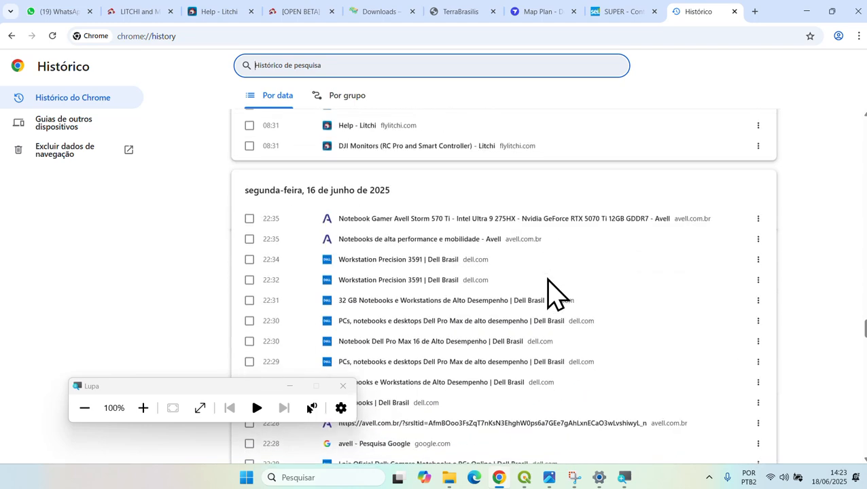
{"action": "scroll", "coordinate": [550, 292], "scroll_direction": "down", "scroll_amount": 3}
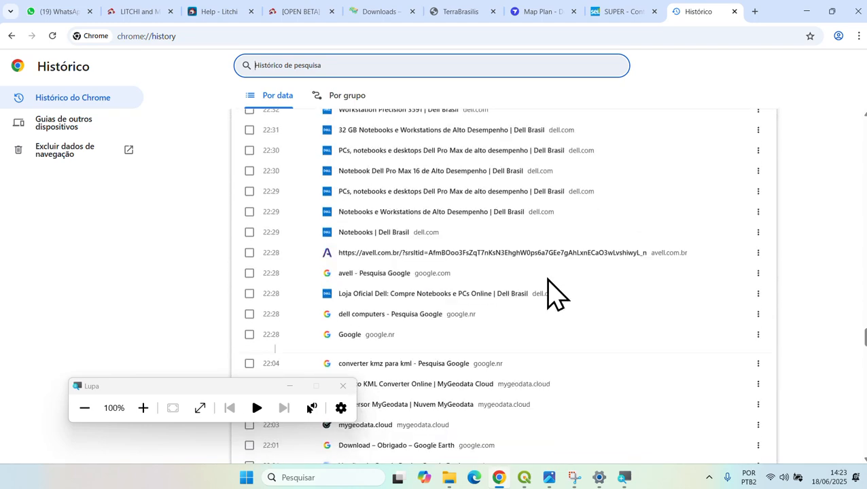
{"action": "scroll", "coordinate": [500, 299], "scroll_direction": "down", "scroll_amount": 1}
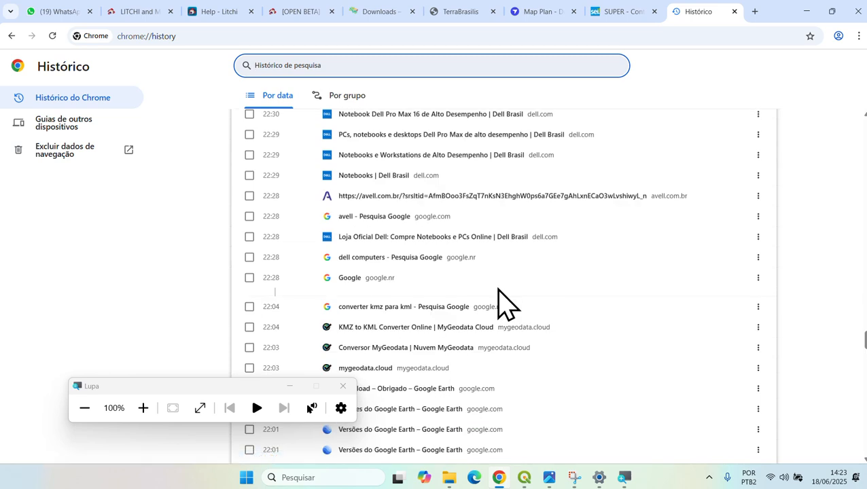
{"action": "scroll", "coordinate": [500, 301], "scroll_direction": "down", "scroll_amount": 1}
{"action": "scroll", "coordinate": [500, 301], "scroll_direction": "down", "scroll_amount": 1}
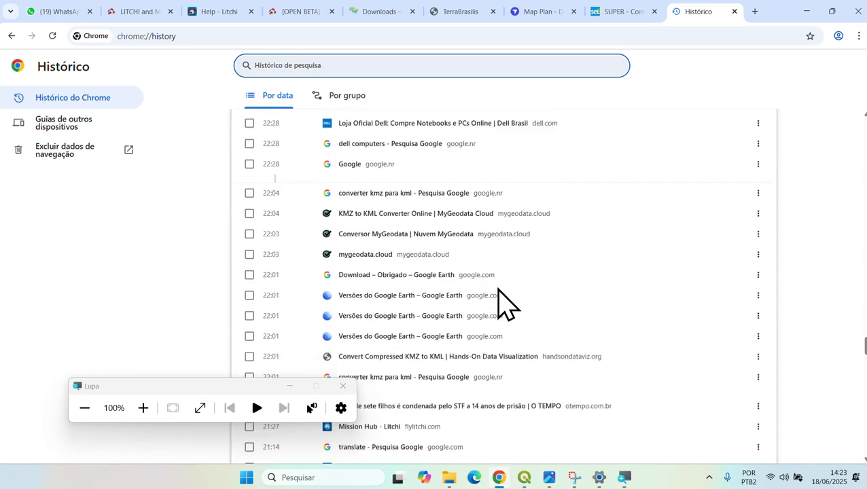
{"action": "scroll", "coordinate": [499, 290], "scroll_direction": "down", "scroll_amount": 2}
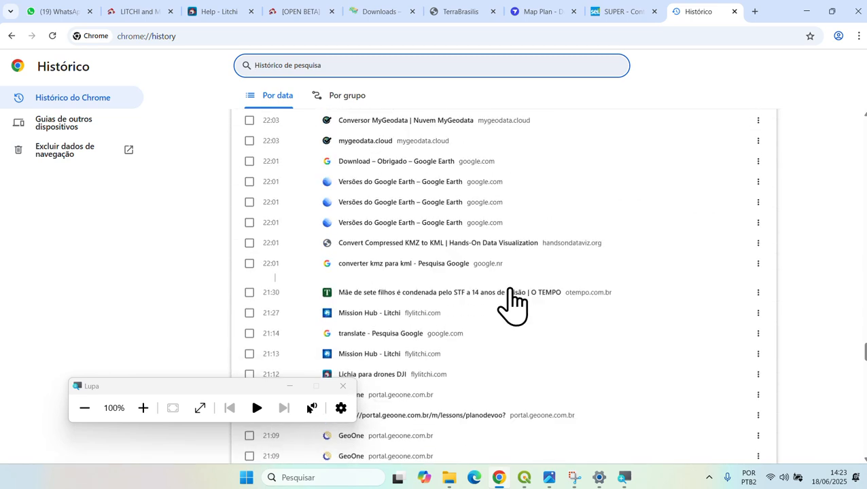
{"action": "scroll", "coordinate": [497, 290], "scroll_direction": "down", "scroll_amount": 2}
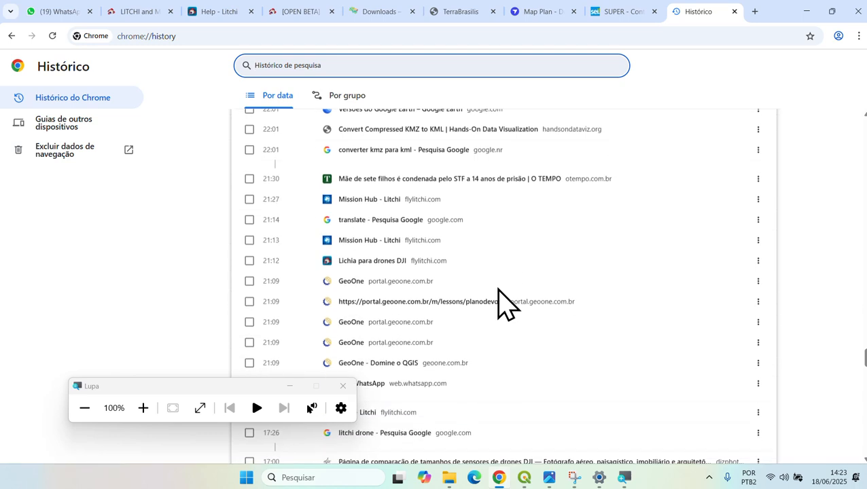
{"action": "scroll", "coordinate": [498, 301], "scroll_direction": "down", "scroll_amount": 1}
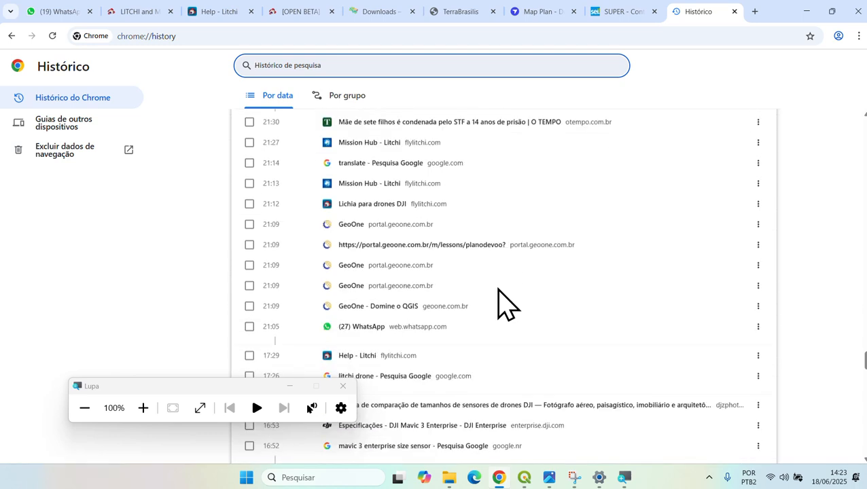
{"action": "scroll", "coordinate": [499, 301], "scroll_direction": "down", "scroll_amount": 4}
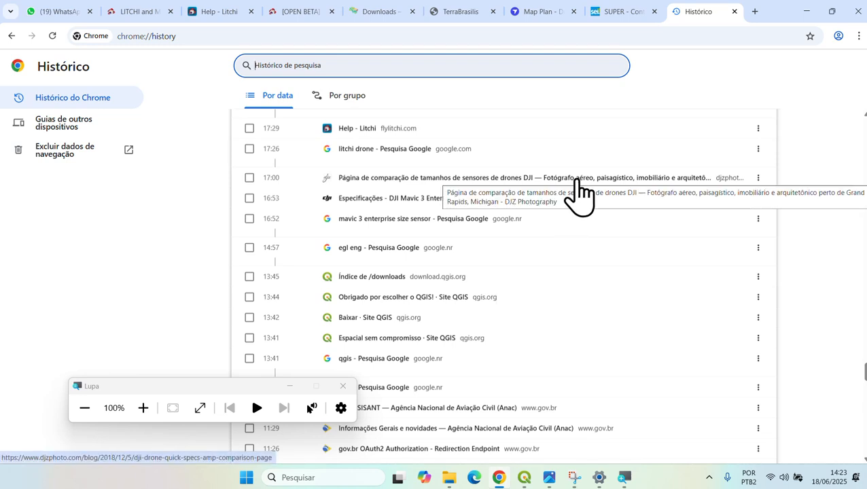
- Open the DJI sensor comparison page and Mavic 3 Enterprise specs from history in new tabs
{"action": "right_click", "coordinate": [579, 180]}
{"action": "left_click", "coordinate": [590, 193]}
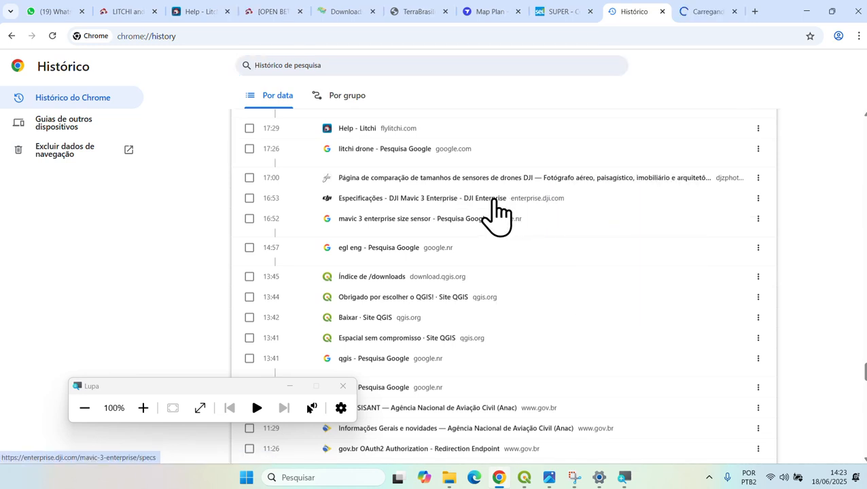
{"action": "right_click", "coordinate": [463, 197]}
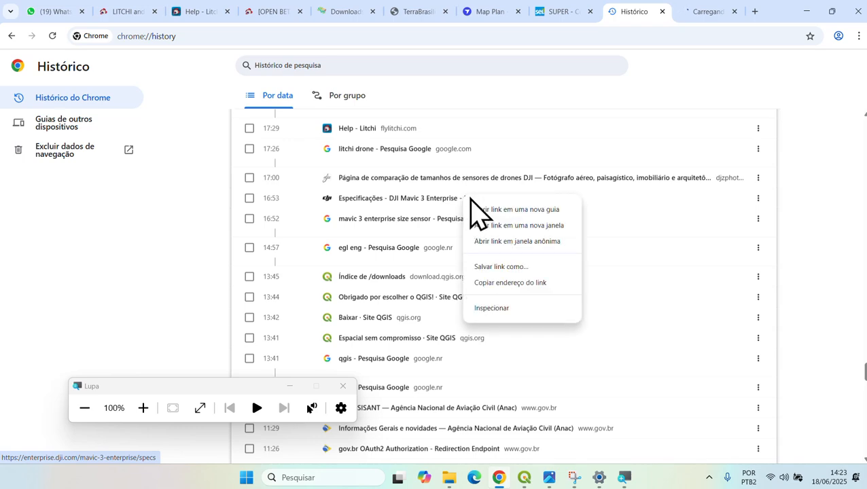
{"action": "left_click", "coordinate": [484, 210]}
- Select and copy the sensor comparison page's web address, then return to WhatsApp
{"action": "left_click", "coordinate": [643, 15]}
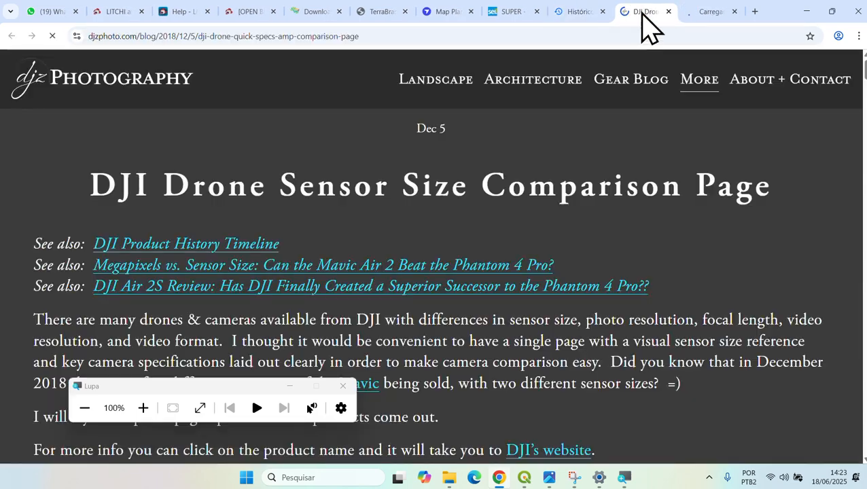
{"action": "left_click", "coordinate": [299, 36]}
{"action": "key", "text": "ctrl+c"}
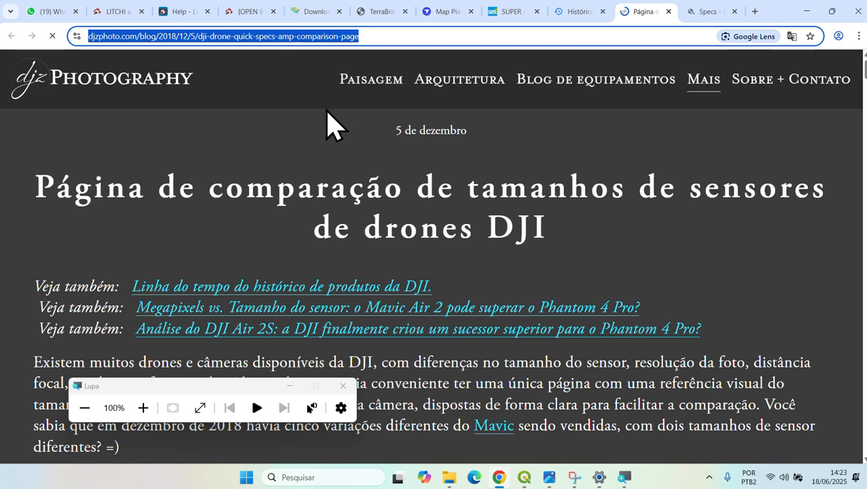
{"action": "left_click", "coordinate": [57, 12]}
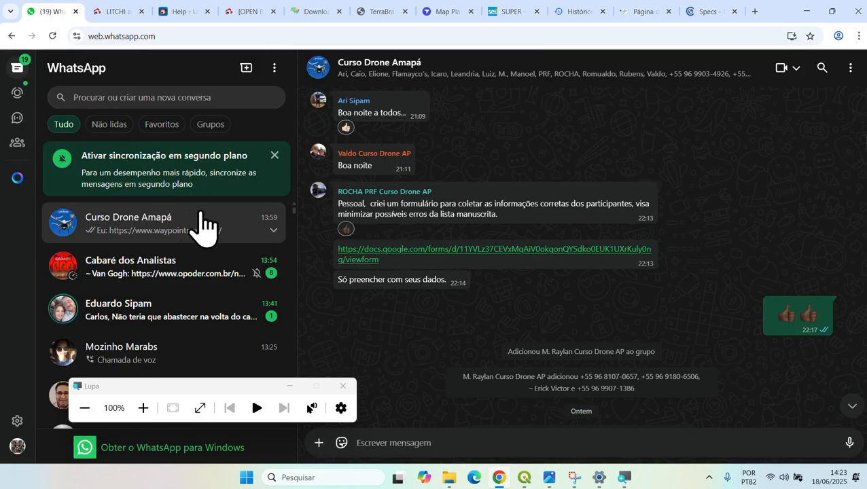
- Paste and send the djzphoto sensor comparison link to the Curso Drone Amapá group
{"action": "left_click", "coordinate": [501, 443]}
{"action": "key", "text": "ctrl+v"}
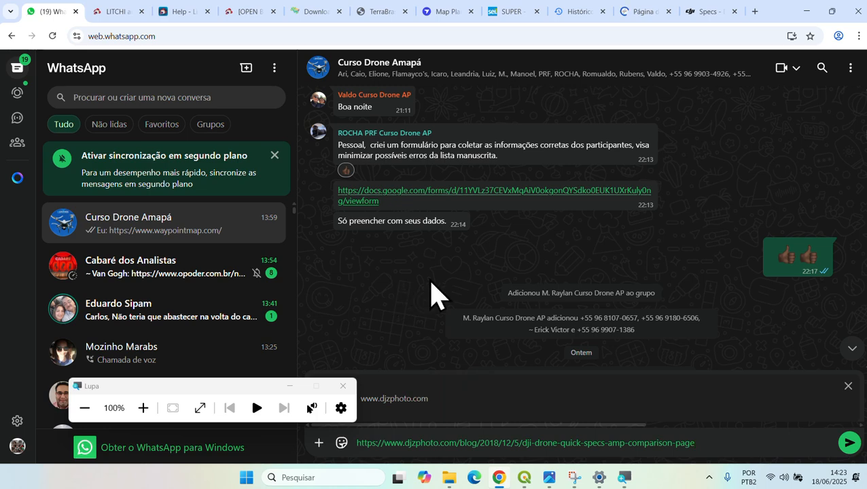
{"action": "key", "text": "Return"}
- Reply 'sim' in a contact's one-to-one chat
{"action": "left_click", "coordinate": [248, 333]}
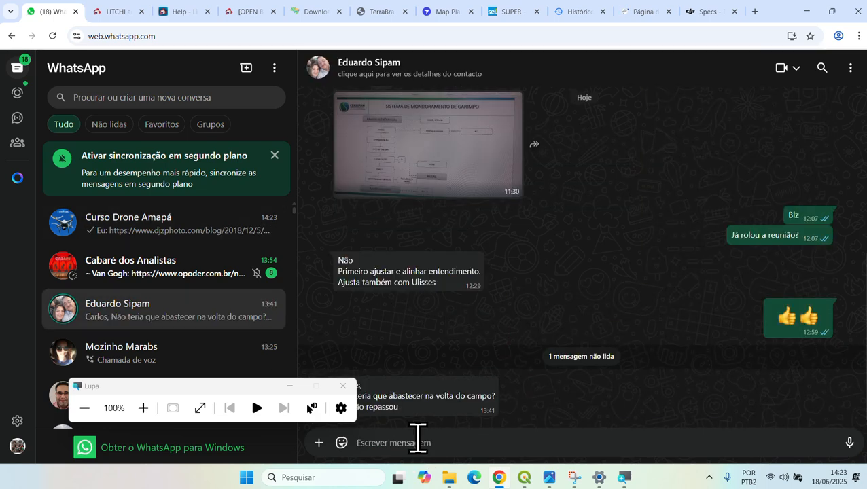
{"action": "type", "text": "si"}
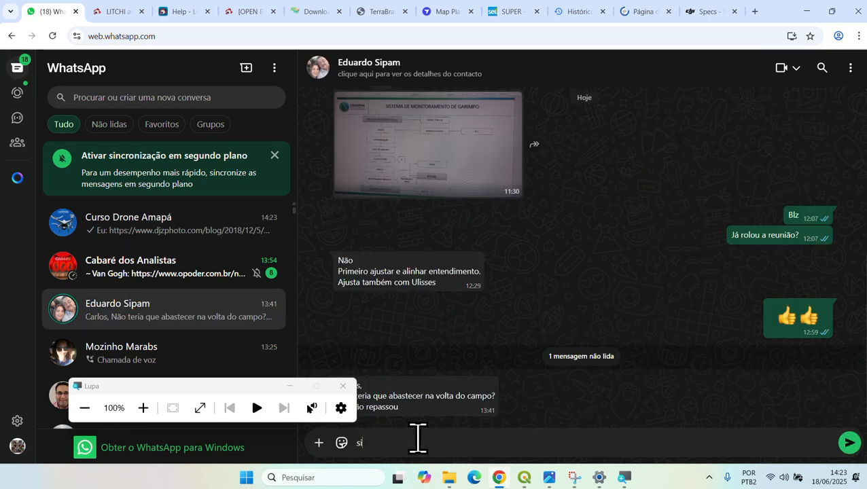
{"action": "type", "text": "m"}
{"action": "key", "text": "Return"}
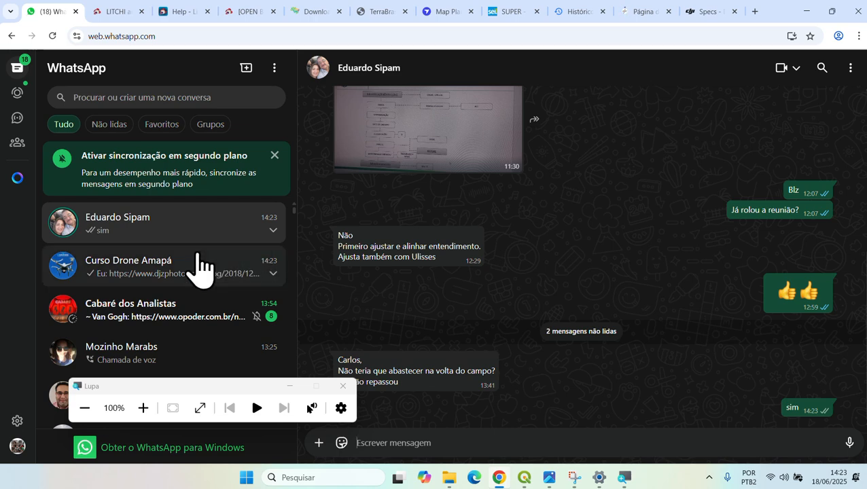
{"action": "left_click", "coordinate": [198, 269]}
- On the DJI comparison page, scroll to Phantom 4 Pro and select its 13,2 x 8,8 mm sensor size
{"action": "left_click", "coordinate": [706, 13]}
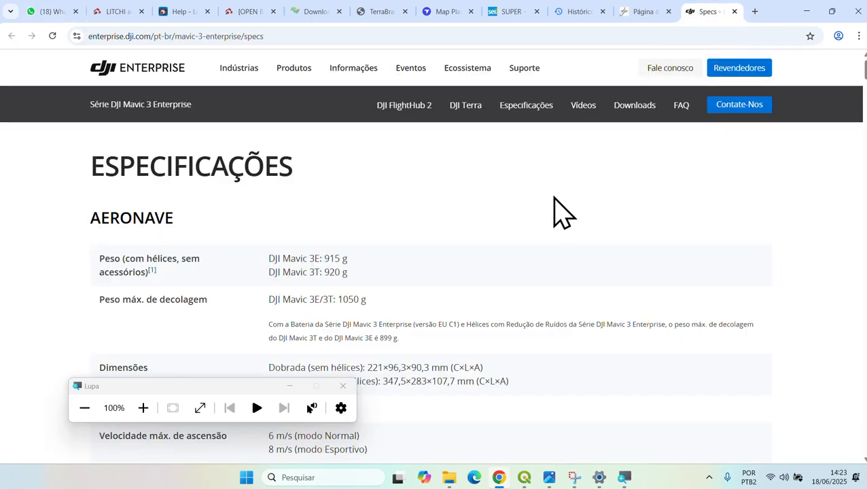
{"action": "left_click", "coordinate": [642, 13]}
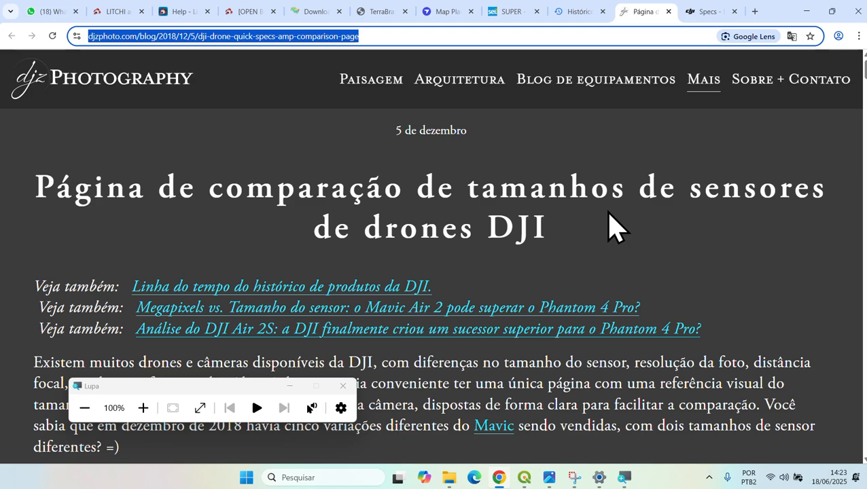
{"action": "scroll", "coordinate": [610, 224], "scroll_direction": "down", "scroll_amount": 15}
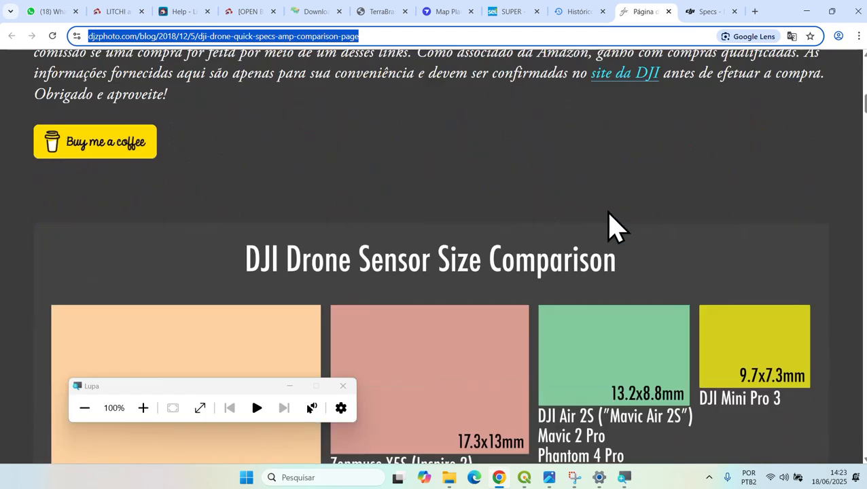
{"action": "scroll", "coordinate": [612, 226], "scroll_direction": "down", "scroll_amount": 3}
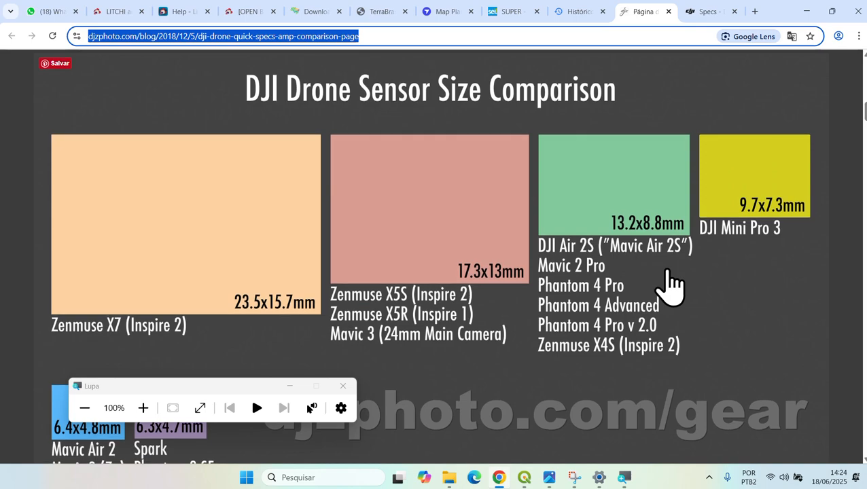
{"action": "scroll", "coordinate": [670, 285], "scroll_direction": "down", "scroll_amount": 10}
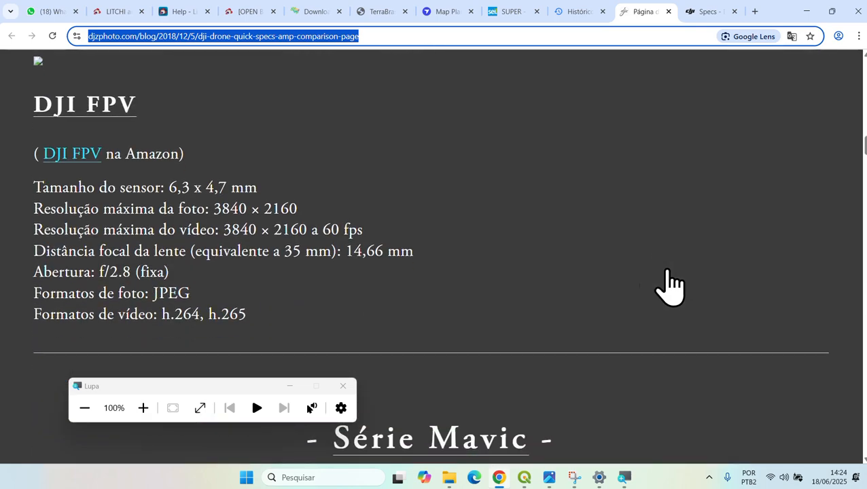
{"action": "scroll", "coordinate": [488, 249], "scroll_direction": "down", "scroll_amount": 5}
{"action": "scroll", "coordinate": [488, 250], "scroll_direction": "down", "scroll_amount": 18}
{"action": "scroll", "coordinate": [488, 249], "scroll_direction": "down", "scroll_amount": 18}
{"action": "scroll", "coordinate": [488, 250], "scroll_direction": "down", "scroll_amount": 13}
{"action": "scroll", "coordinate": [485, 235], "scroll_direction": "down", "scroll_amount": 6}
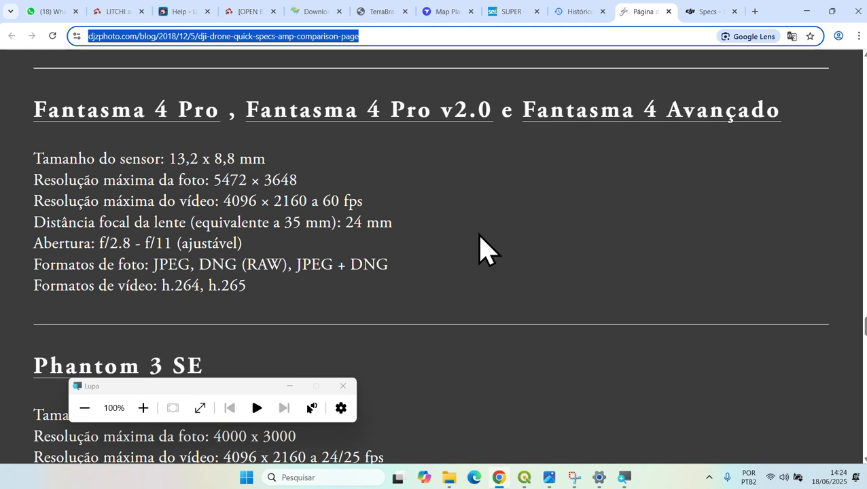
{"action": "left_click", "coordinate": [518, 257]}
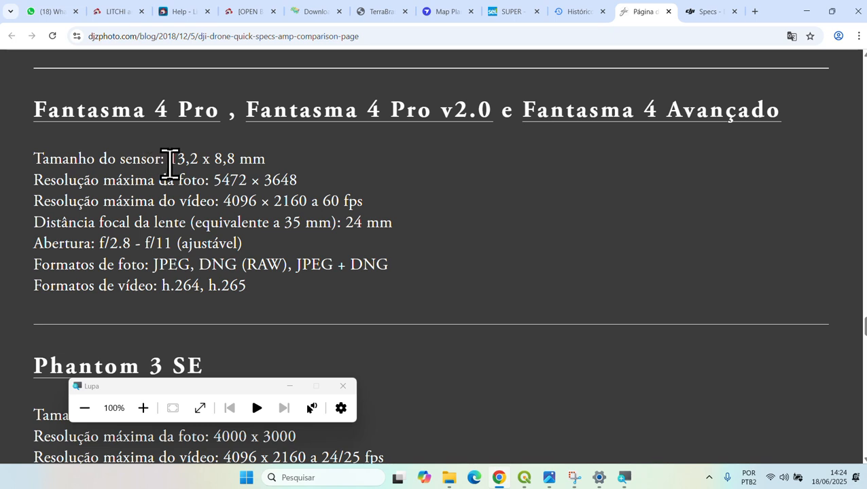
{"action": "left_click_drag", "start_coordinate": [170, 162], "coordinate": [282, 167]}
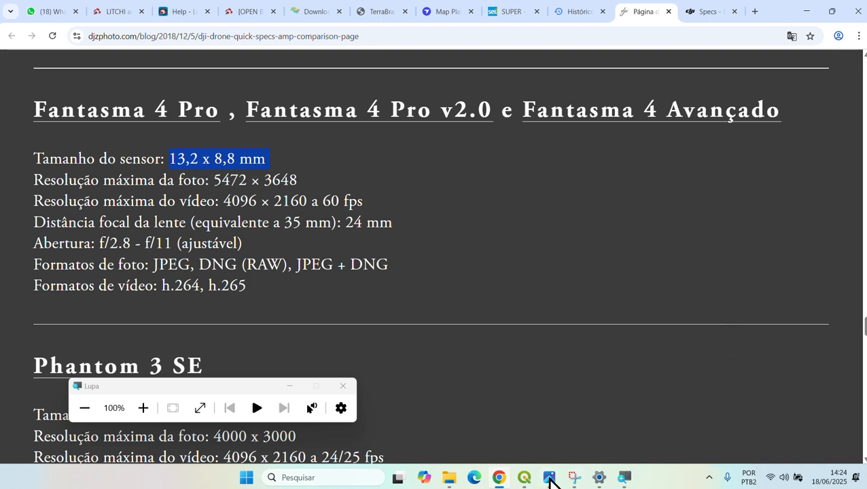
- Replace the Sensor Horizontal Size 17,3 with 13,8, then reselect the field to correct it
{"action": "left_click", "coordinate": [525, 480]}
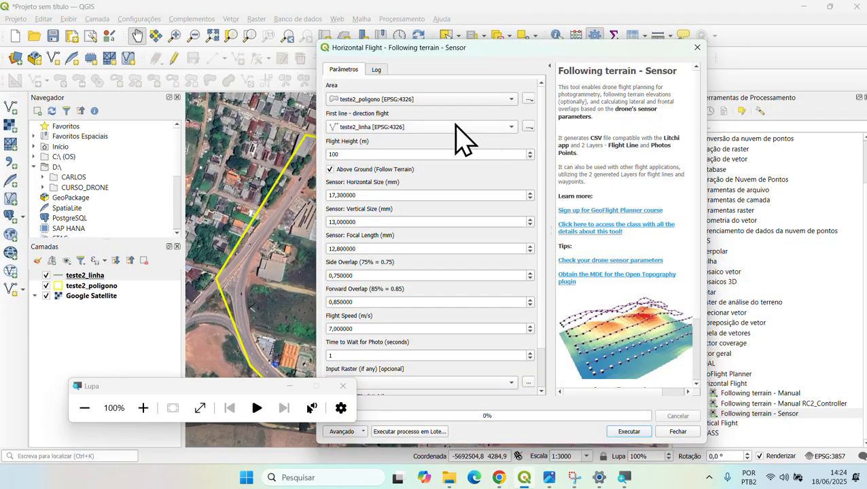
{"action": "left_click", "coordinate": [387, 195]}
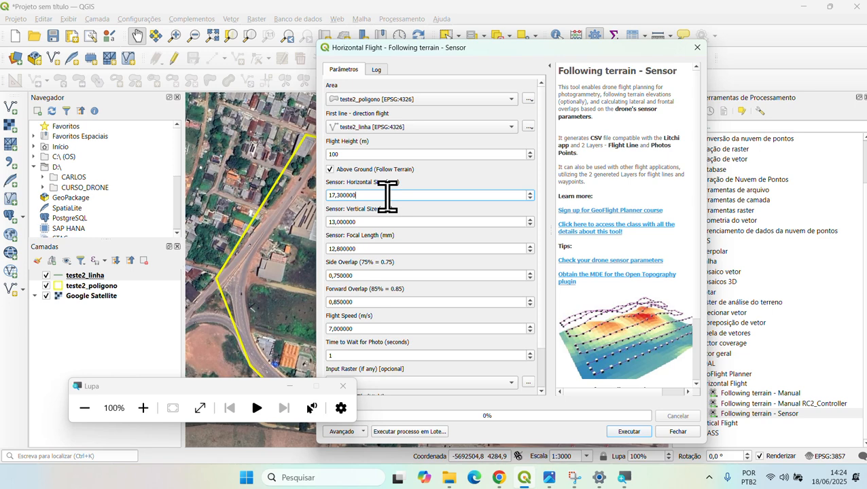
{"action": "left_click_drag", "start_coordinate": [388, 195], "coordinate": [329, 196]}
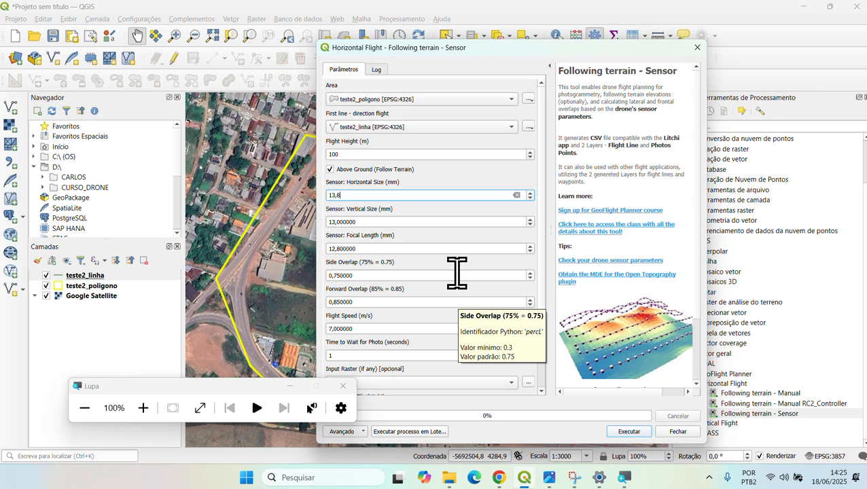
{"action": "type", "text": "13,8"}
{"action": "left_click", "coordinate": [411, 223]}
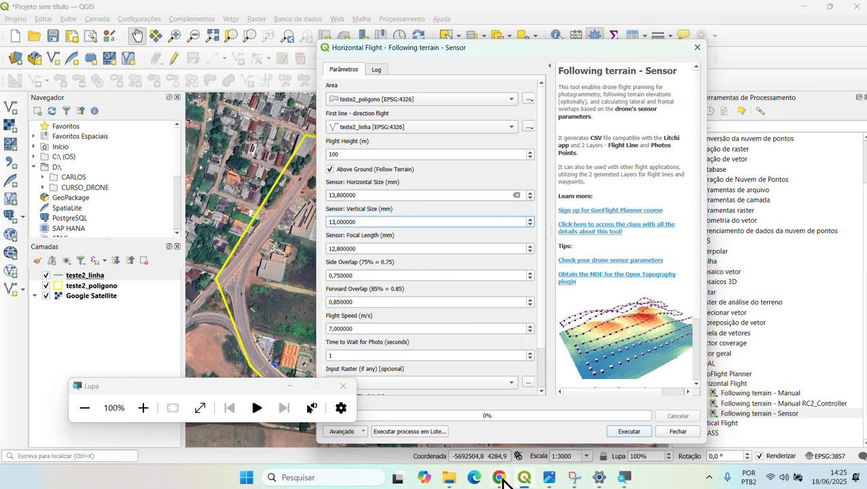
{"action": "left_click", "coordinate": [503, 479]}
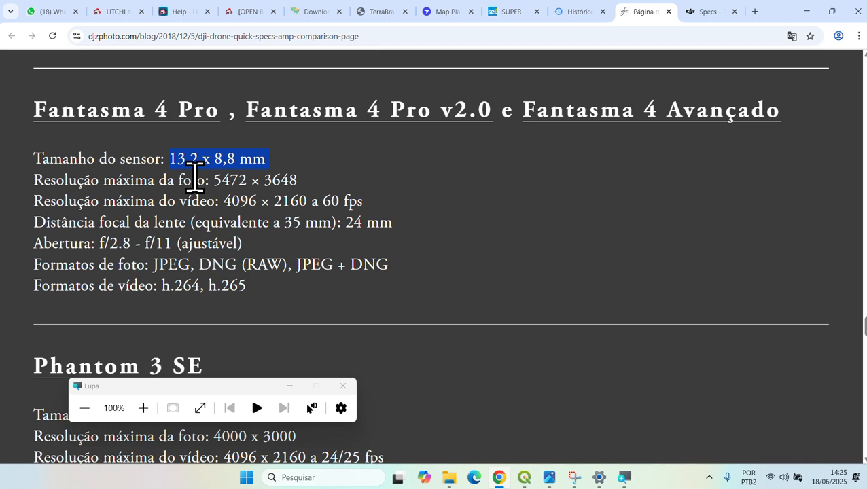
{"action": "key", "text": "alt+Tab"}
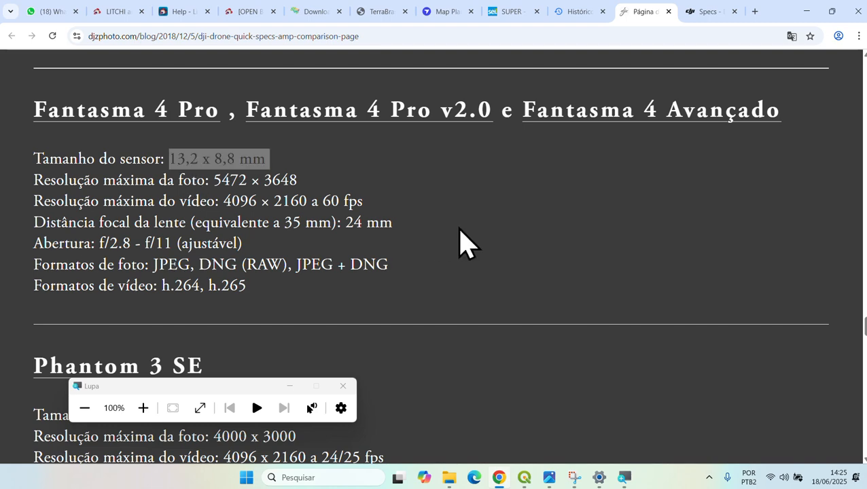
{"action": "left_click", "coordinate": [382, 195]}
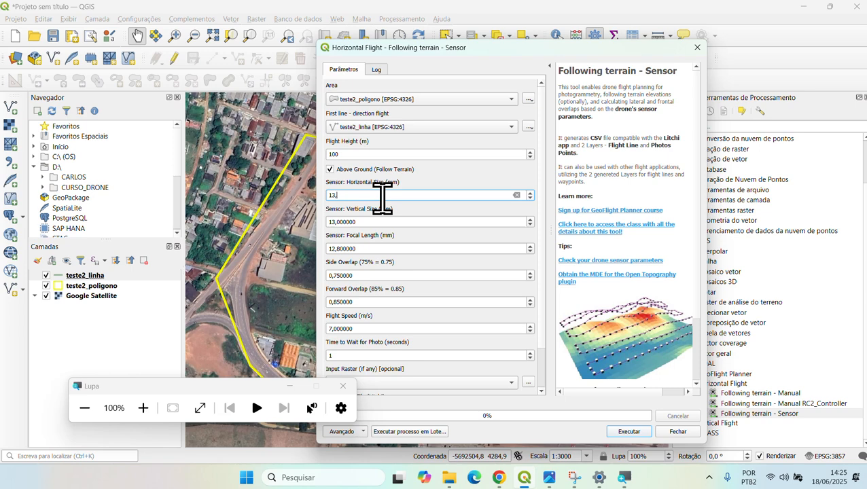
- Commit 13,2 mm horizontal and enter 8,8 mm as the vertical sensor size
{"action": "key", "text": "Tab"}
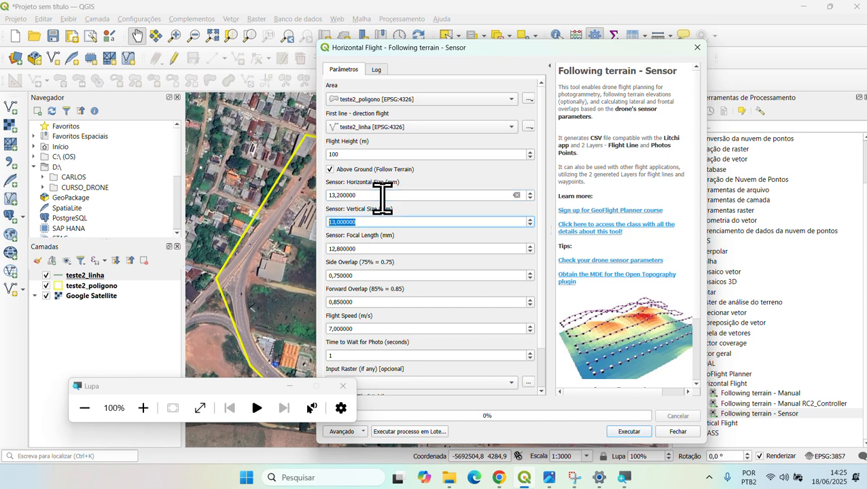
{"action": "key", "text": "alt+Tab"}
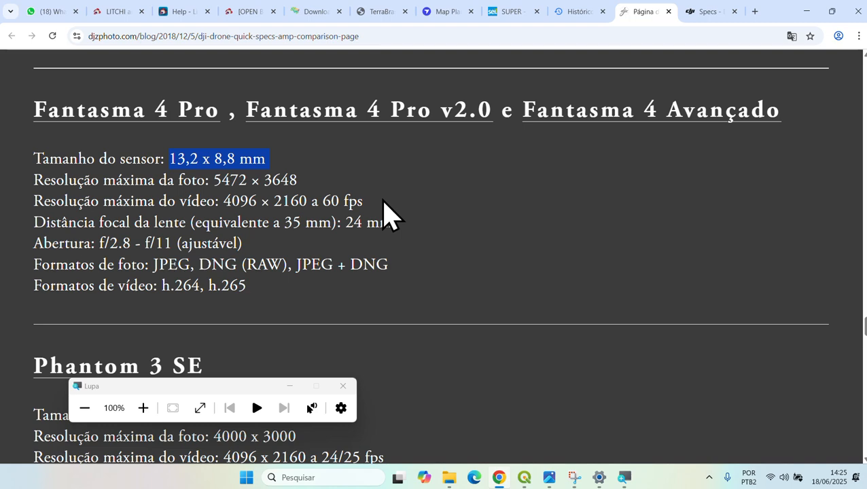
{"action": "key", "text": "alt+Tab"}
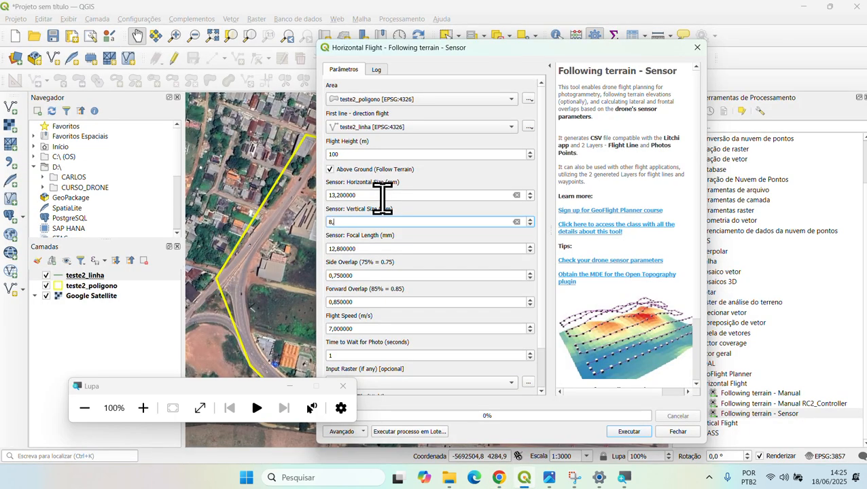
{"action": "type", "text": "8,8"}
{"action": "left_click", "coordinate": [386, 247]}
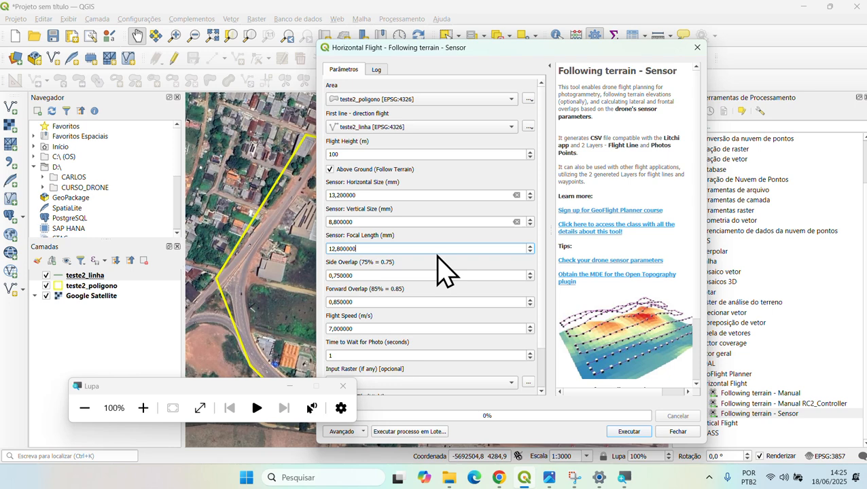
{"action": "key", "text": "alt+Tab"}
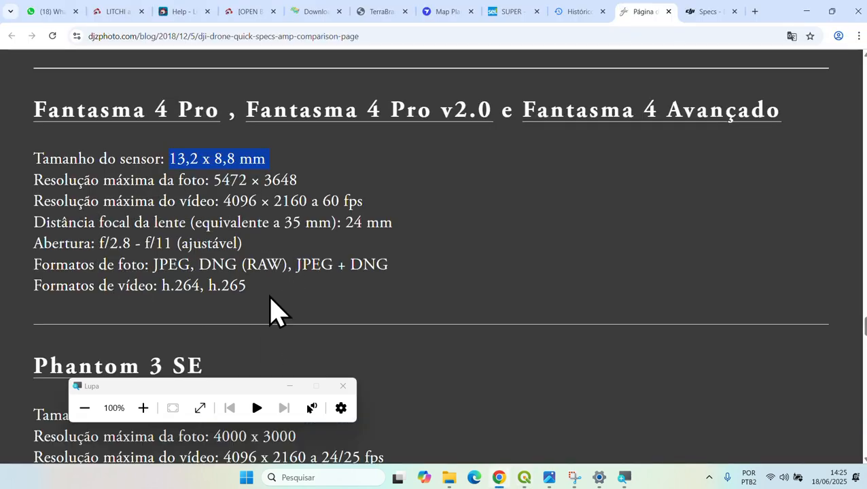
- Select the Phantom 4 Pro's 24 mm focal length line, then show the Mavic 3 Enterprise specs
{"action": "left_click_drag", "start_coordinate": [153, 223], "coordinate": [405, 236]}
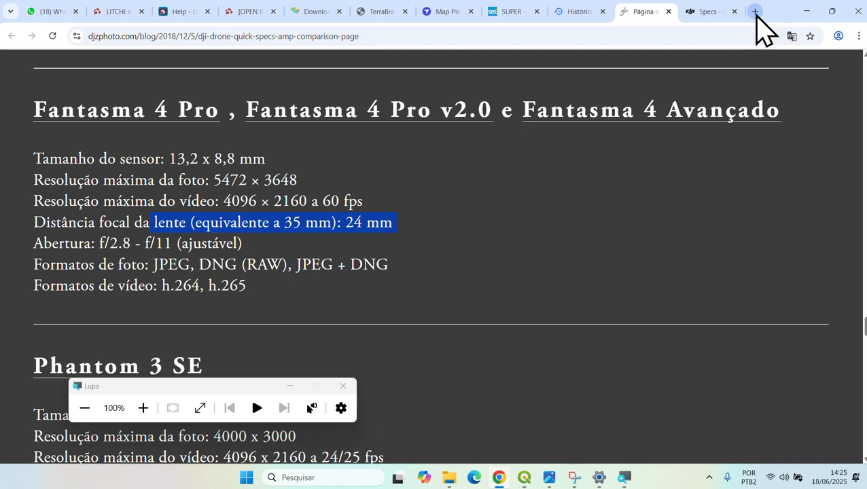
{"action": "left_click", "coordinate": [706, 13]}
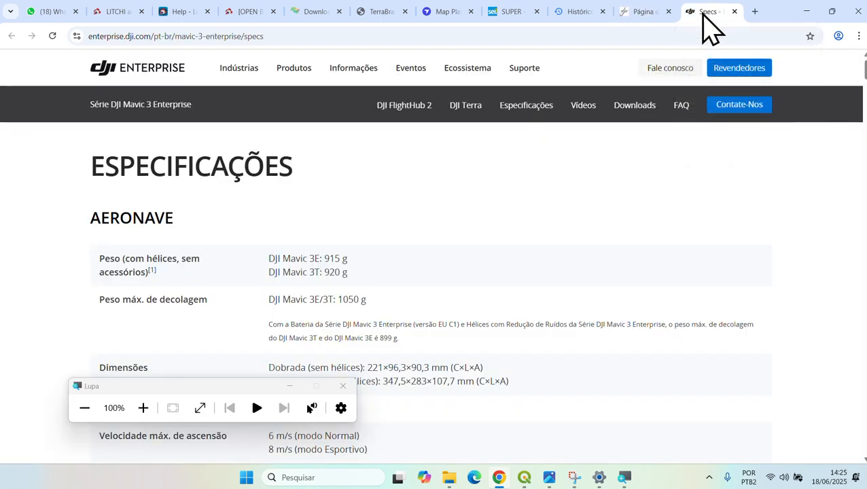
{"action": "left_click", "coordinate": [524, 105]}
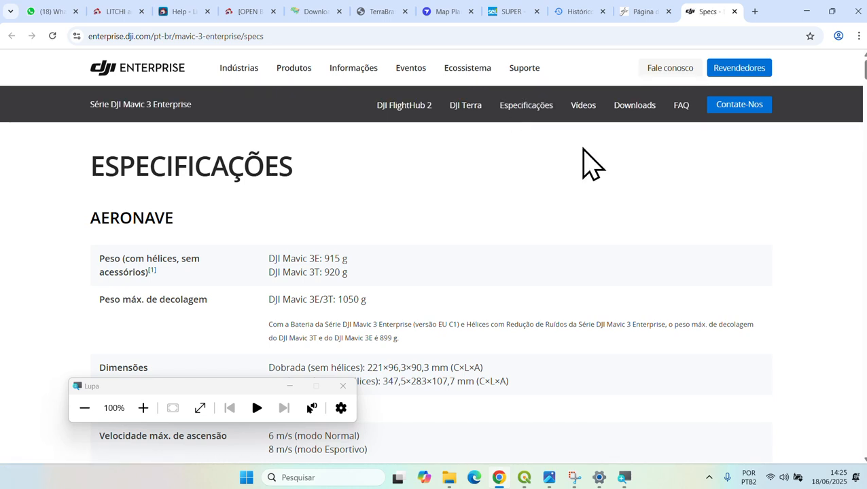
- In a new tab, search Google for 'phantom 4 pro distancia focal real'
{"action": "left_click", "coordinate": [755, 11]}
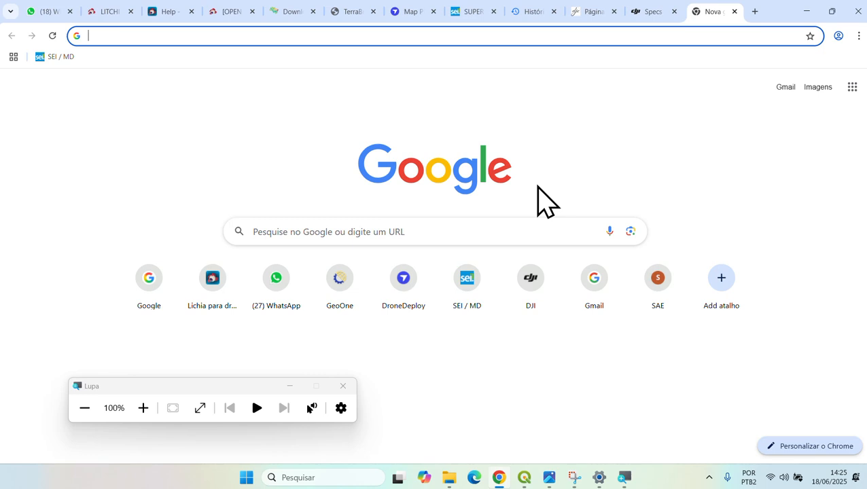
{"action": "type", "text": "google.com.nr"}
{"action": "key", "text": "Return"}
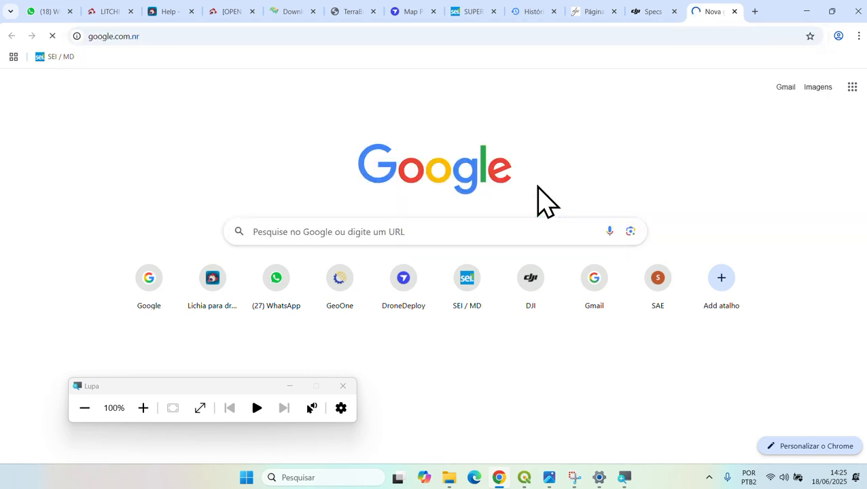
{"action": "type", "text": "phantom "}
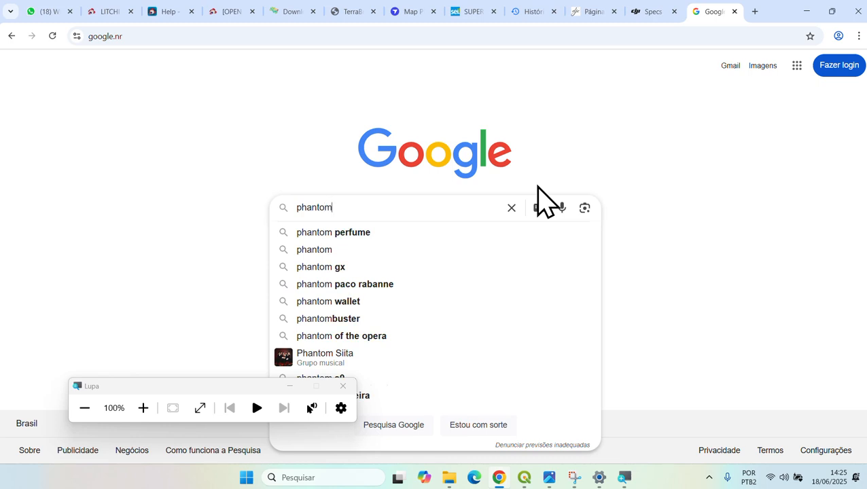
{"action": "type", "text": "4 p"}
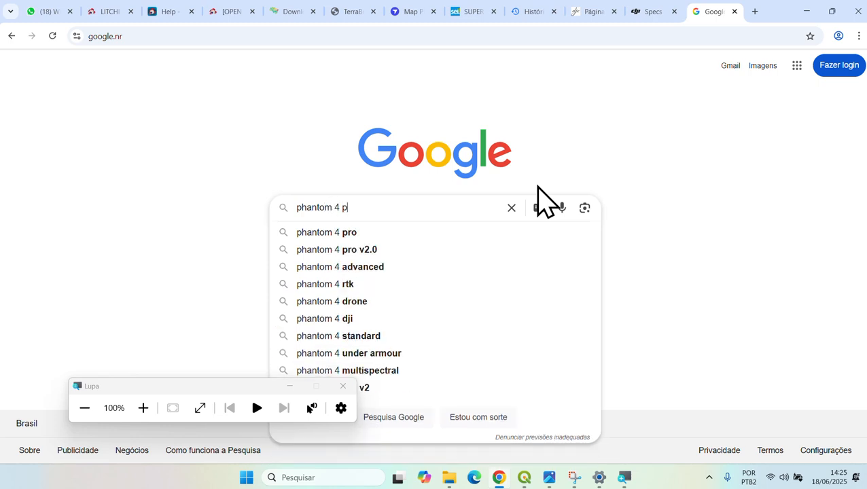
{"action": "type", "text": "ro "}
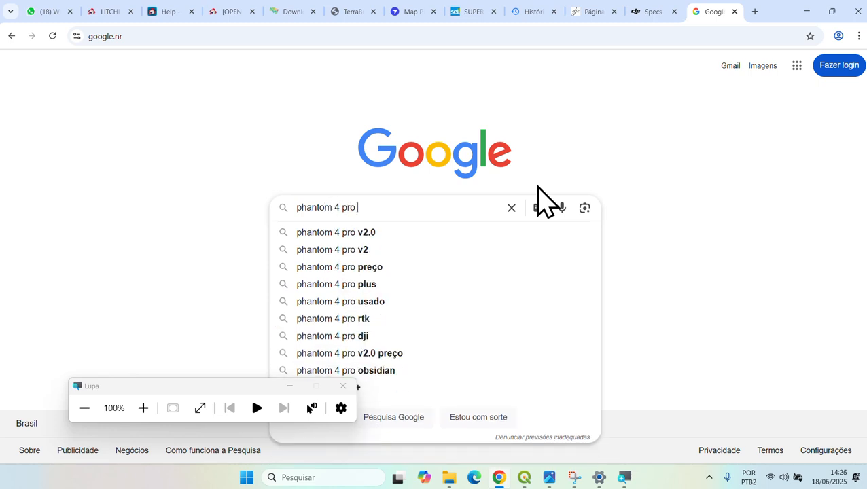
{"action": "type", "text": "distancia fo"}
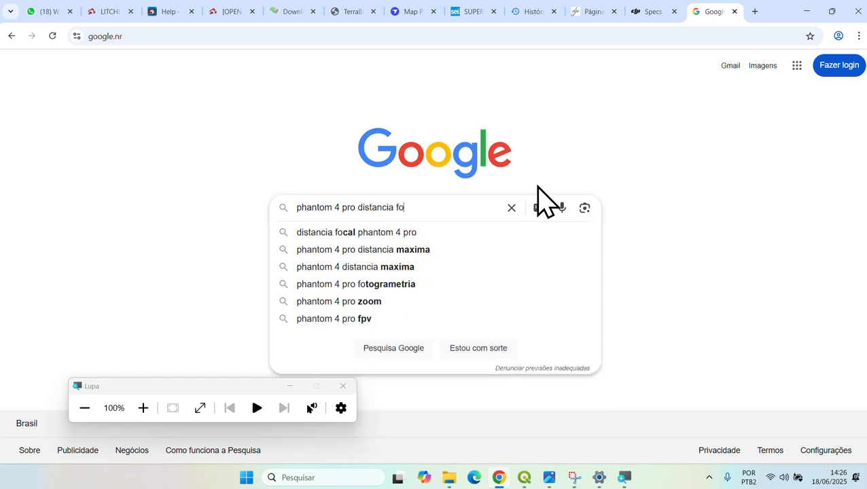
{"action": "type", "text": "cal real"}
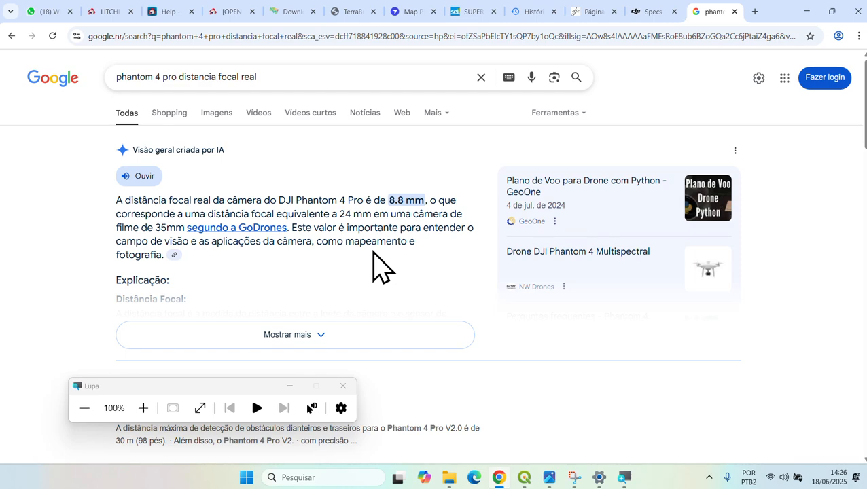
- Scroll the results and open GeoOne's 'Plano de Voo para Drone com Python' in a new tab
{"action": "scroll", "coordinate": [365, 288], "scroll_direction": "down", "scroll_amount": 2}
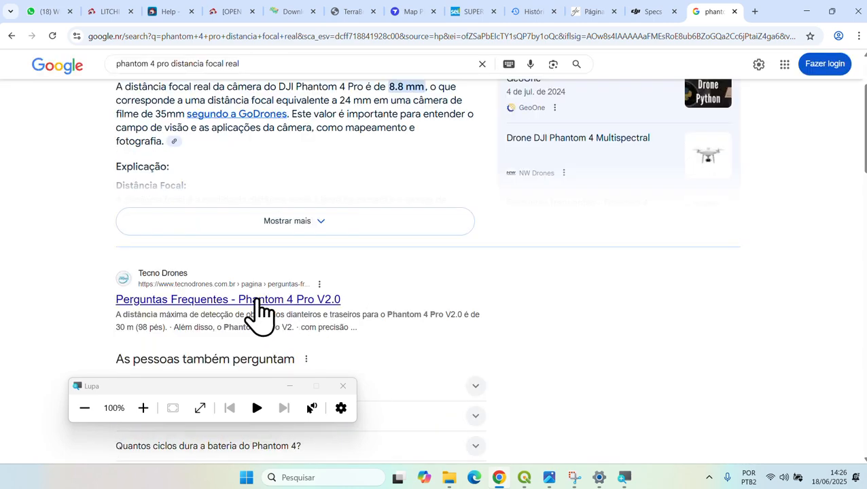
{"action": "scroll", "coordinate": [68, 316], "scroll_direction": "down", "scroll_amount": 3}
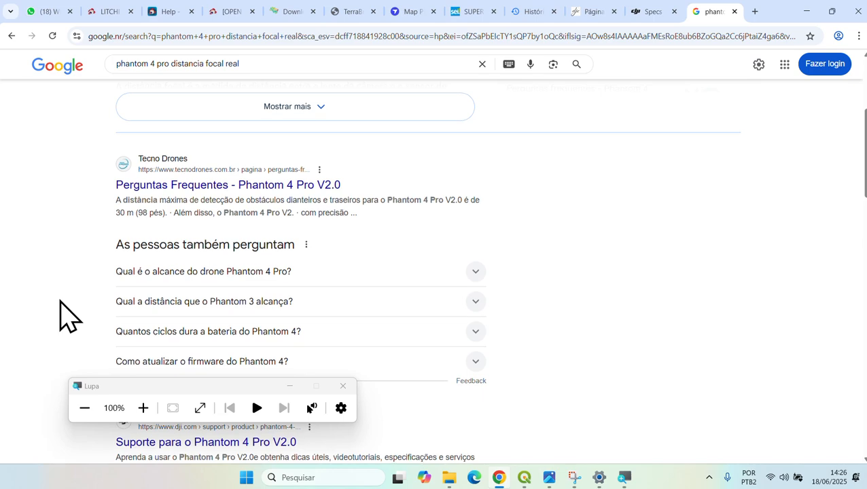
{"action": "scroll", "coordinate": [68, 316], "scroll_direction": "down", "scroll_amount": 1}
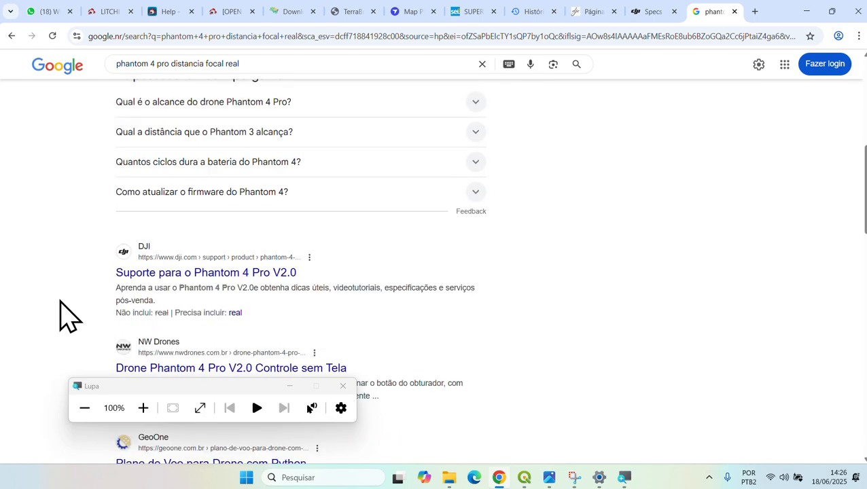
{"action": "scroll", "coordinate": [68, 316], "scroll_direction": "down", "scroll_amount": 1}
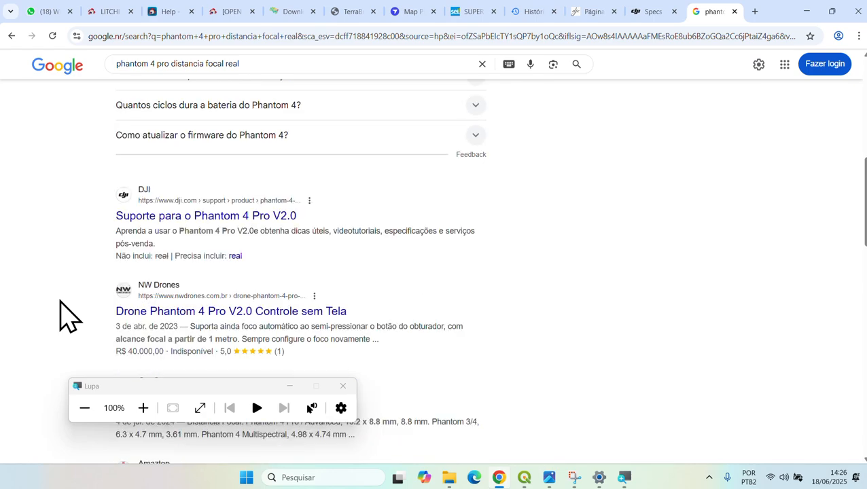
{"action": "scroll", "coordinate": [60, 302], "scroll_direction": "down", "scroll_amount": 2}
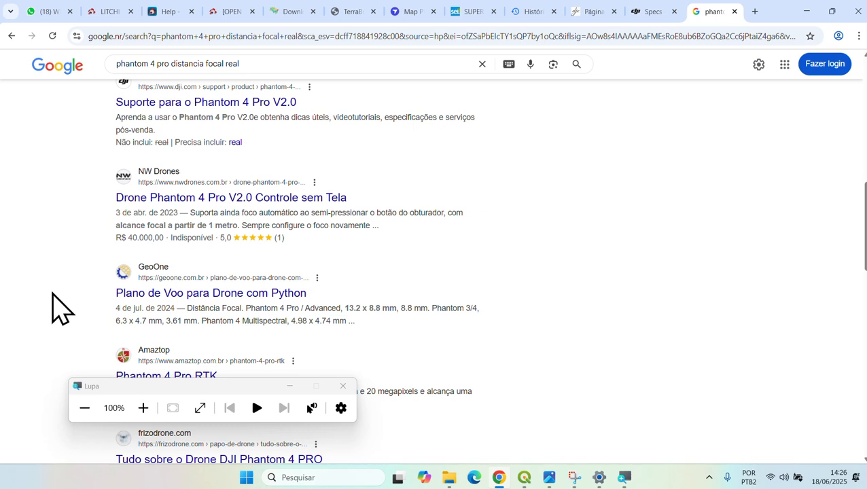
{"action": "scroll", "coordinate": [59, 297], "scroll_direction": "down", "scroll_amount": 1}
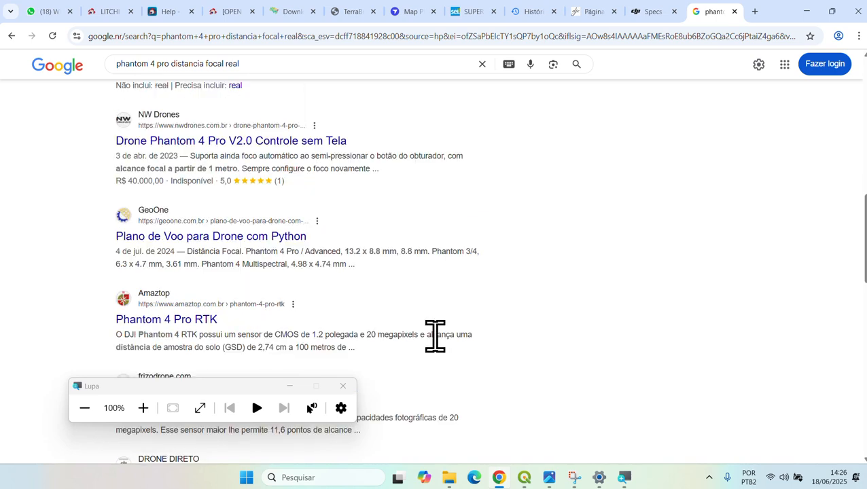
{"action": "left_click", "coordinate": [256, 249]}
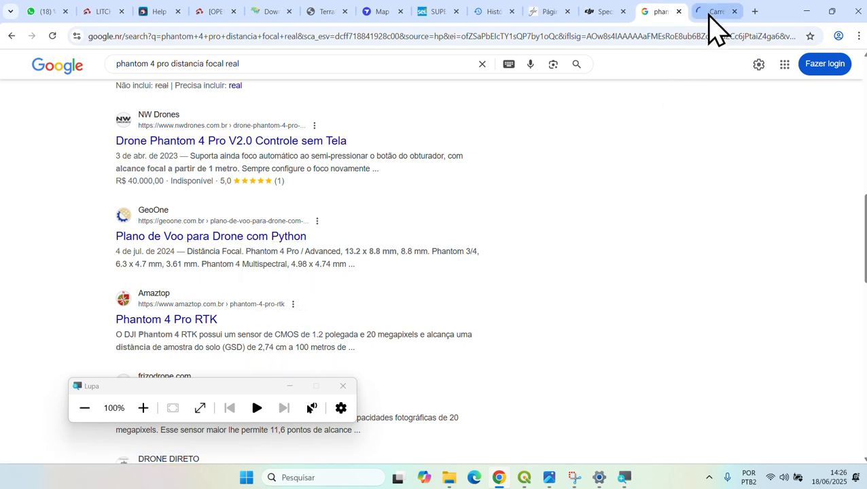
- Check the GeoOne drone table for the Phantom 4 Pro's 13.2 x 8.8 mm sensor and 8.8 mm focal length
{"action": "left_click", "coordinate": [714, 12]}
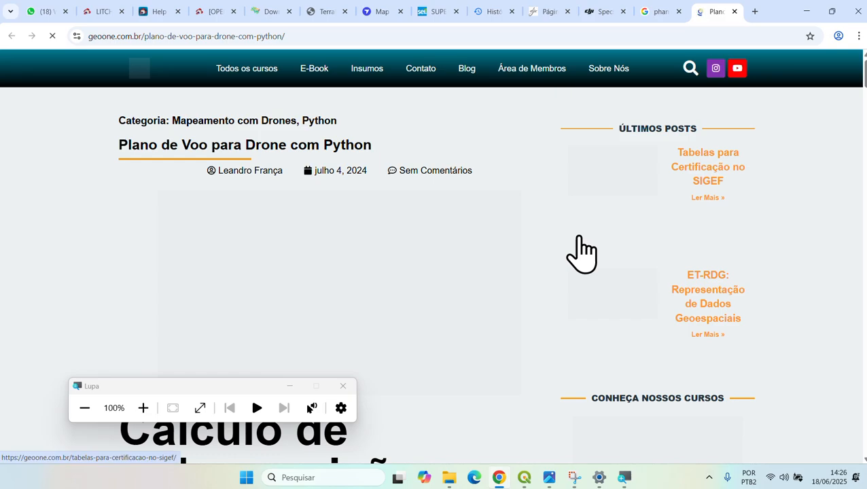
{"action": "scroll", "coordinate": [581, 253], "scroll_direction": "down", "scroll_amount": 15}
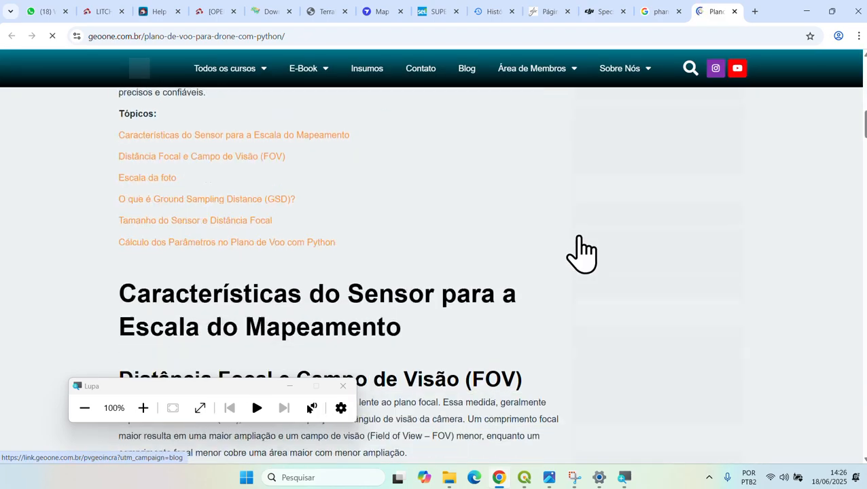
{"action": "scroll", "coordinate": [498, 262], "scroll_direction": "down", "scroll_amount": 5}
{"action": "scroll", "coordinate": [497, 261], "scroll_direction": "down", "scroll_amount": 15}
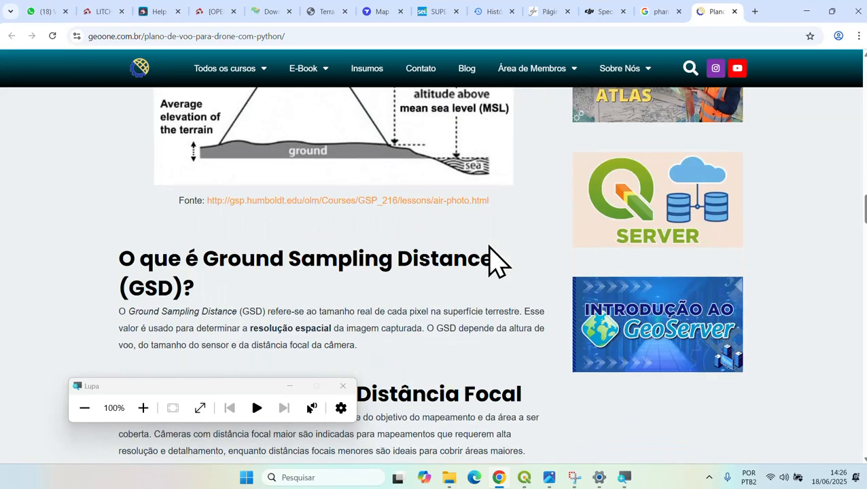
{"action": "scroll", "coordinate": [489, 246], "scroll_direction": "down", "scroll_amount": 6}
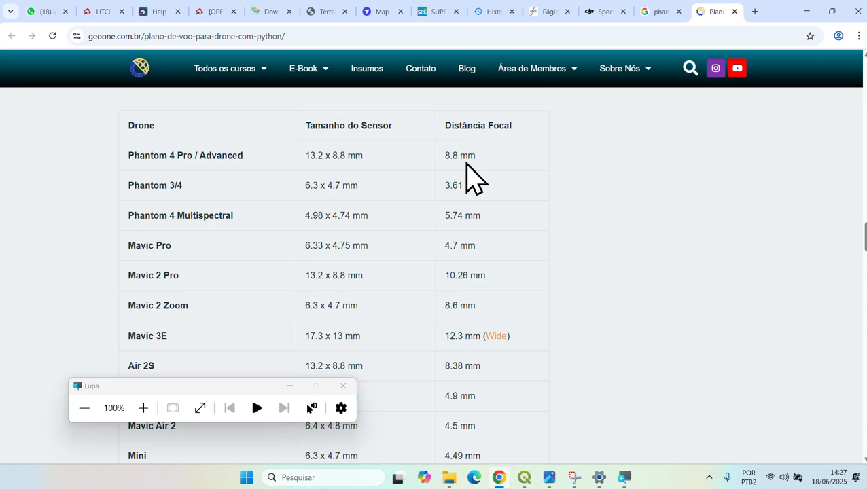
- Return to the Google search results, scrolled back to the top
{"action": "left_click", "coordinate": [663, 12]}
{"action": "scroll", "coordinate": [29, 281], "scroll_direction": "up", "scroll_amount": 5}
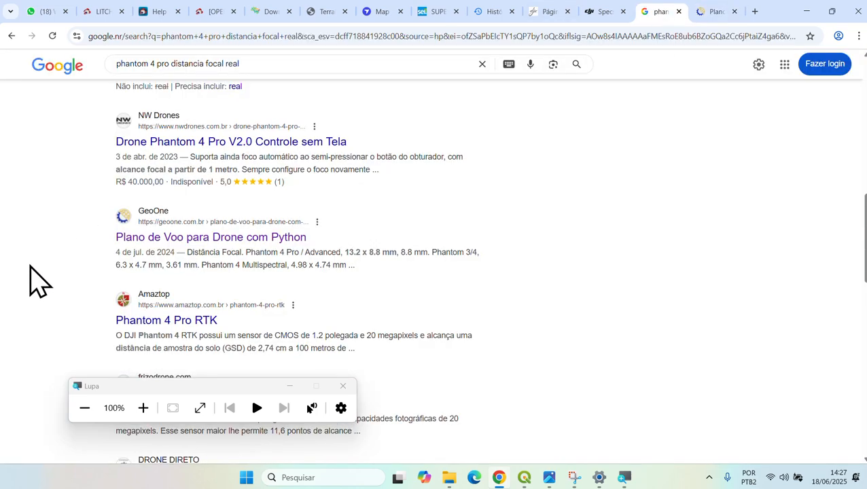
{"action": "scroll", "coordinate": [29, 280], "scroll_direction": "up", "scroll_amount": 2}
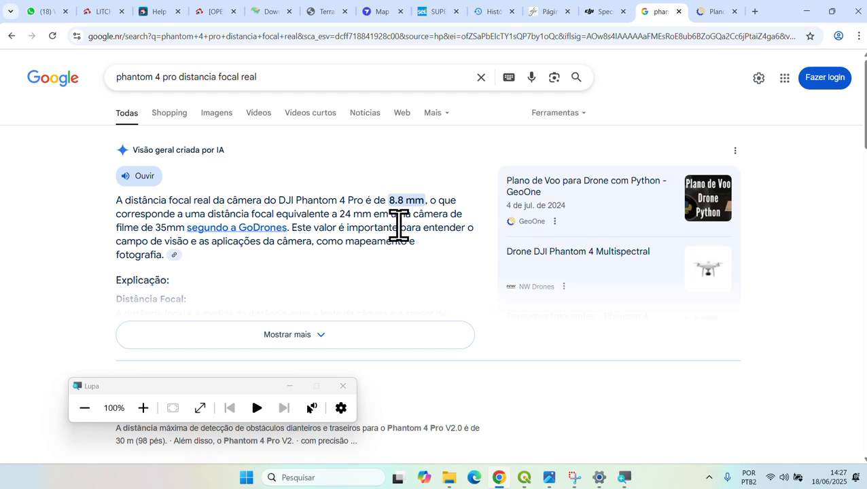
- In QGIS, replace the sensor focal length 12,8 with 8,8 mm
{"action": "left_click", "coordinate": [525, 478]}
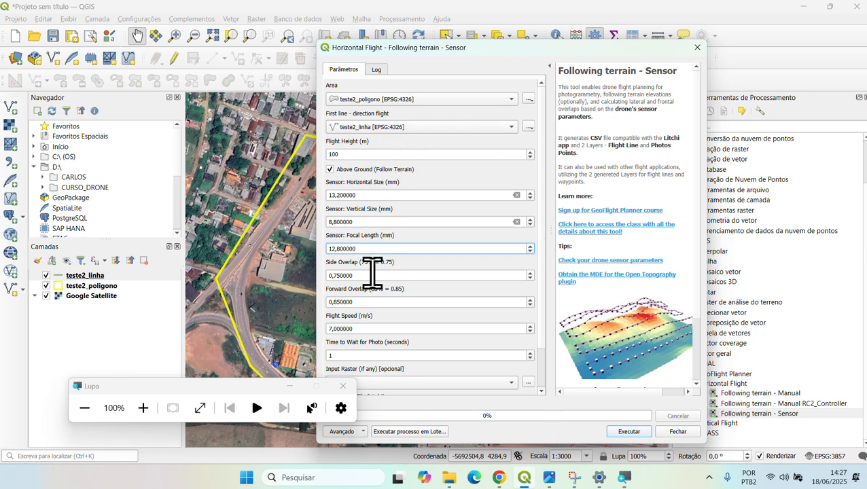
{"action": "left_click_drag", "start_coordinate": [373, 246], "coordinate": [319, 248]}
{"action": "type", "text": "8"}
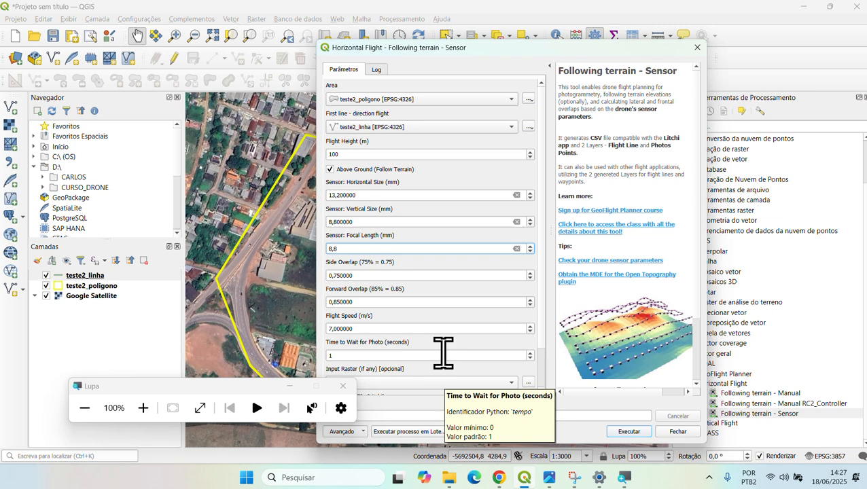
{"action": "type", "text": ",8"}
{"action": "left_click", "coordinate": [418, 275]}
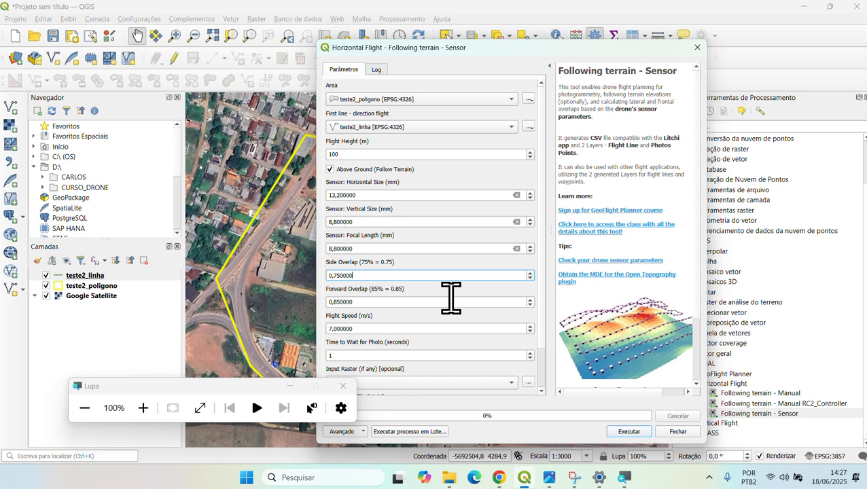
- Change the forward overlap value to 0,83
{"action": "left_click", "coordinate": [434, 300]}
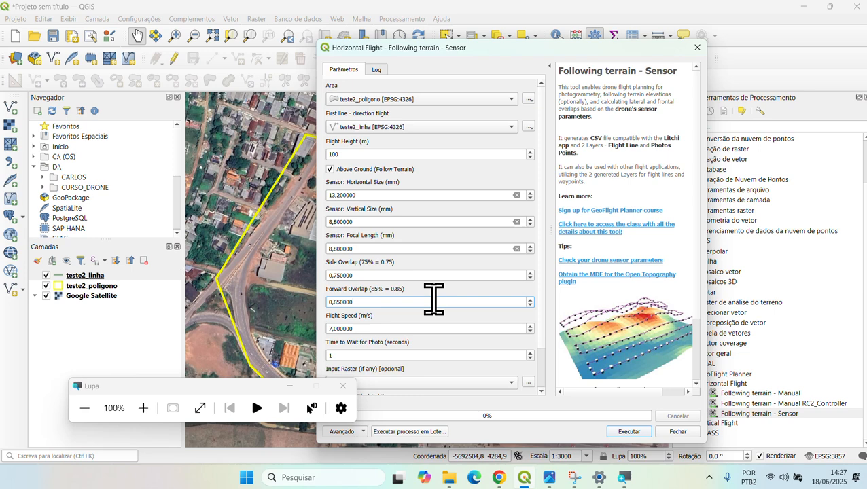
{"action": "key", "text": "BackSpace"}
{"action": "key", "text": "BackSpace"}
{"action": "key", "text": "BackSpace"}
{"action": "key", "text": "BackSpace"}
{"action": "key", "text": "BackSpace"}
{"action": "type", "text": "3"}
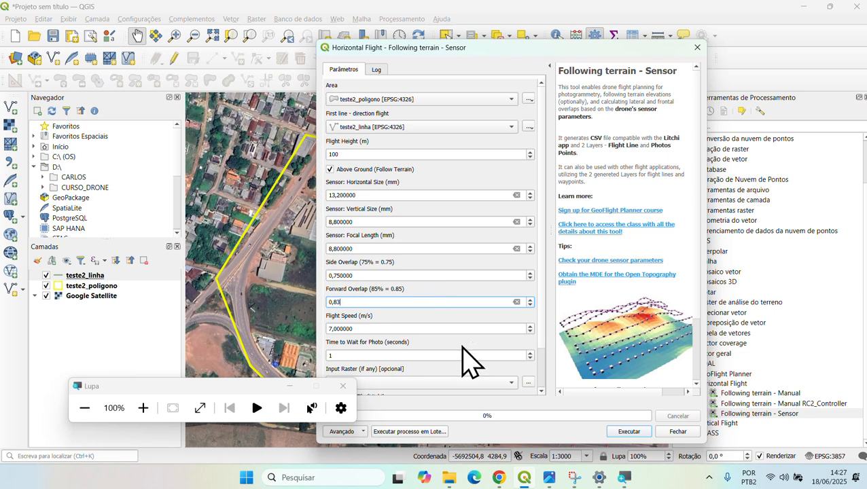
{"action": "left_click", "coordinate": [448, 329]}
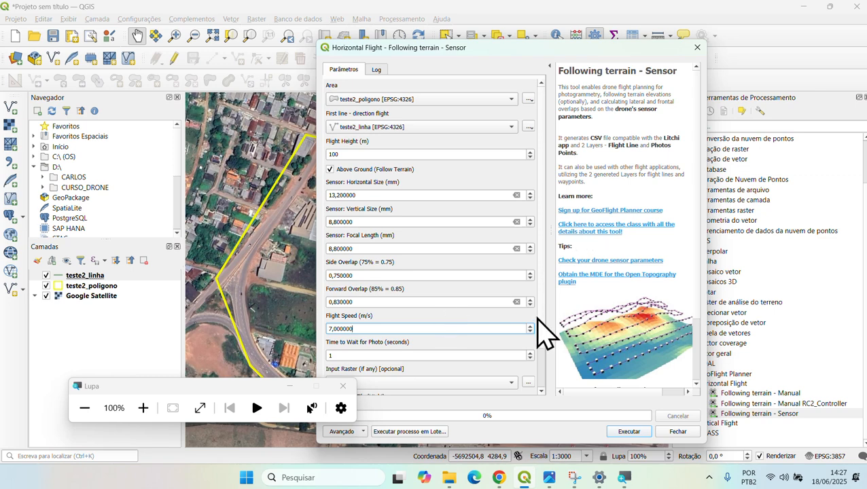
{"action": "scroll", "coordinate": [542, 325], "scroll_direction": "down", "scroll_amount": 2}
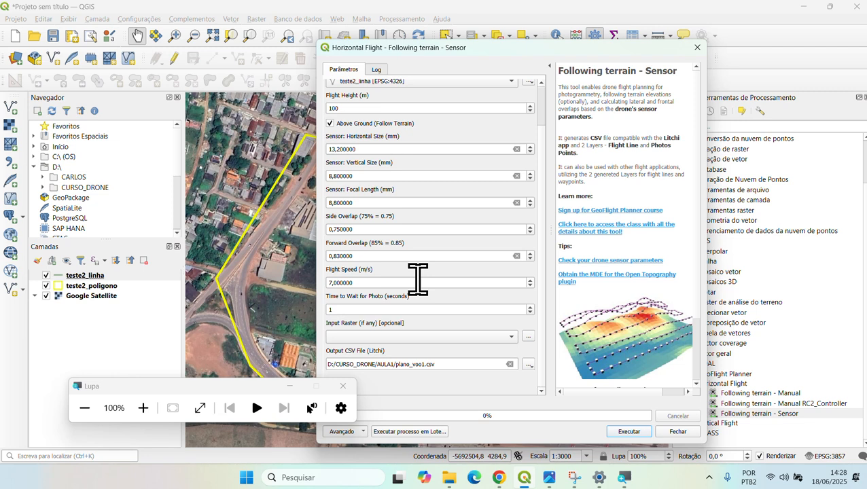
- Lower the flight speed from 7 to 6 m/s and set the time to wait for photo to 1
{"action": "left_click_drag", "start_coordinate": [387, 282], "coordinate": [324, 282]}
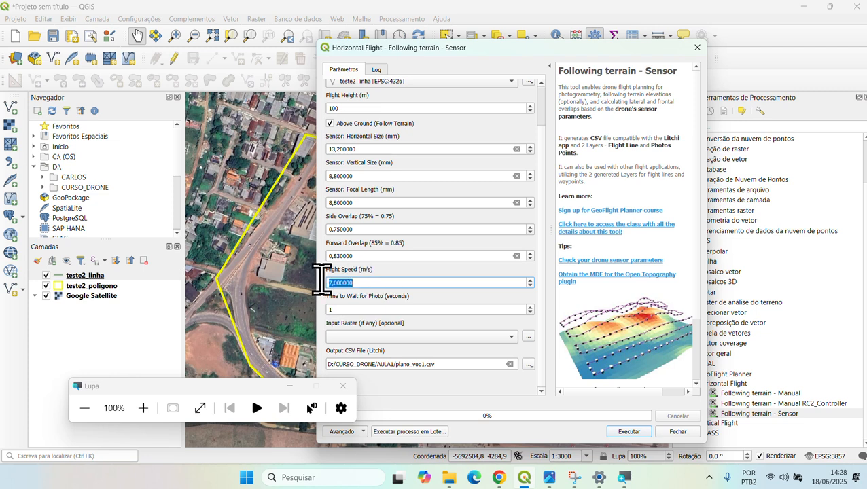
{"action": "type", "text": "6"}
{"action": "left_click", "coordinate": [394, 310]}
{"action": "type", "text": "1"}
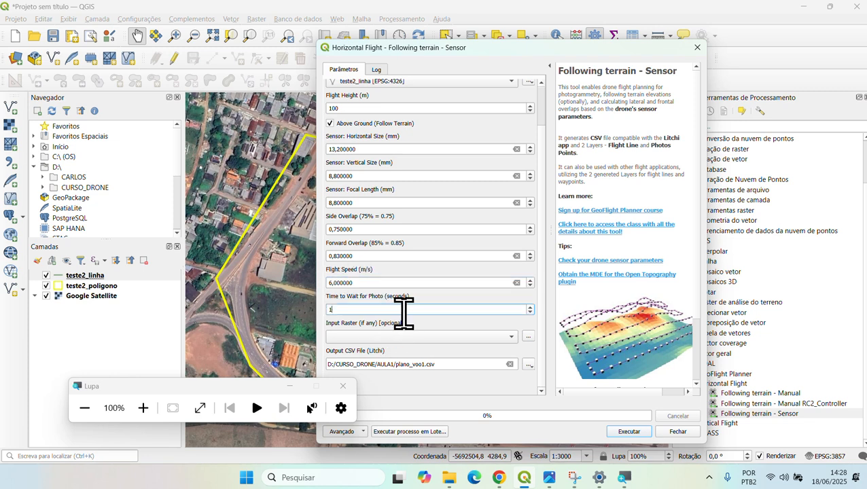
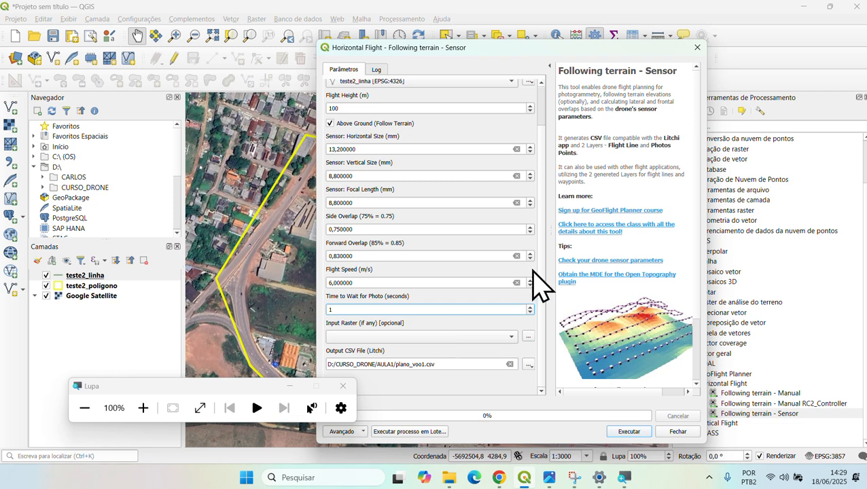
- Save the output CSV as plano_voo_phantom4.csv in D:/CURSO_DRONE/AULA3
{"action": "left_click_drag", "start_coordinate": [543, 210], "coordinate": [544, 245]}
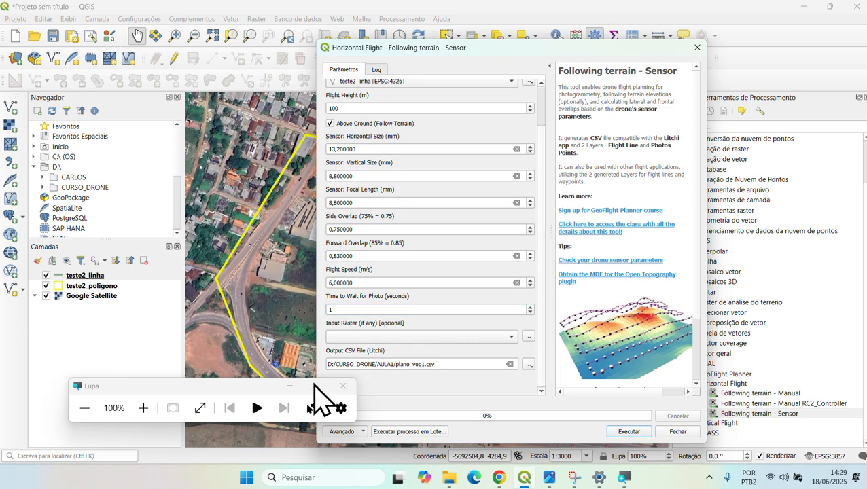
{"action": "left_click_drag", "start_coordinate": [257, 385], "coordinate": [189, 337]}
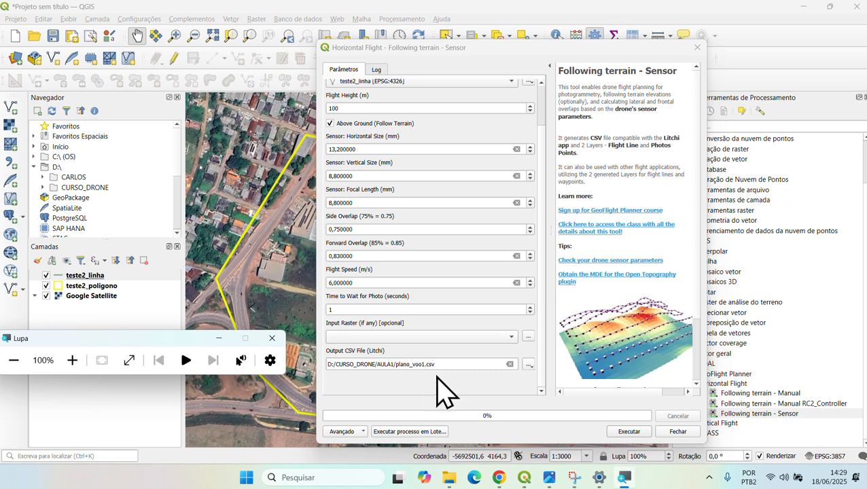
{"action": "left_click", "coordinate": [528, 365]}
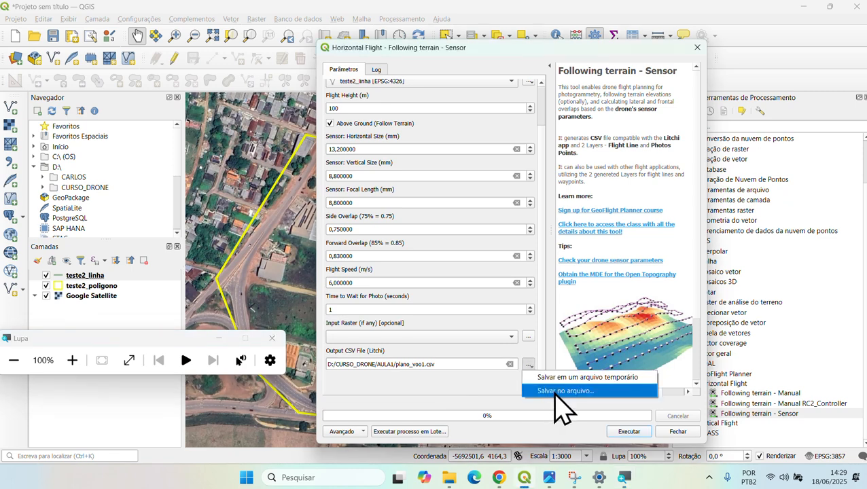
{"action": "left_click", "coordinate": [554, 392]}
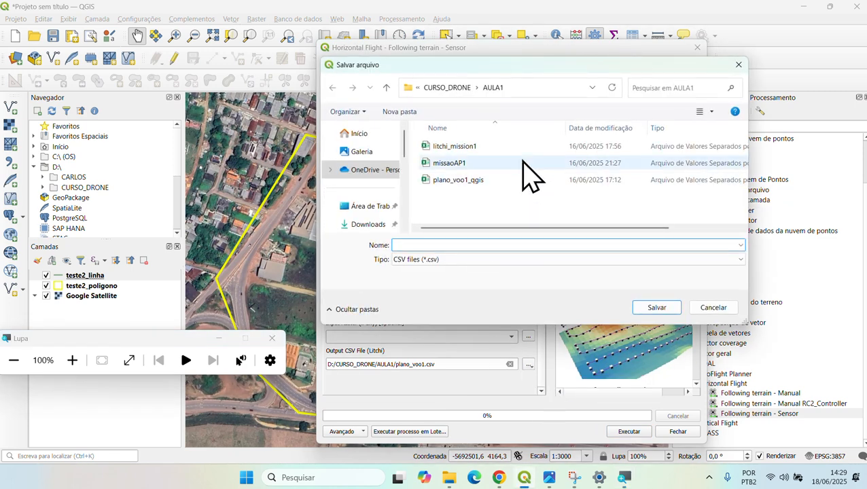
{"action": "left_click", "coordinate": [455, 89]}
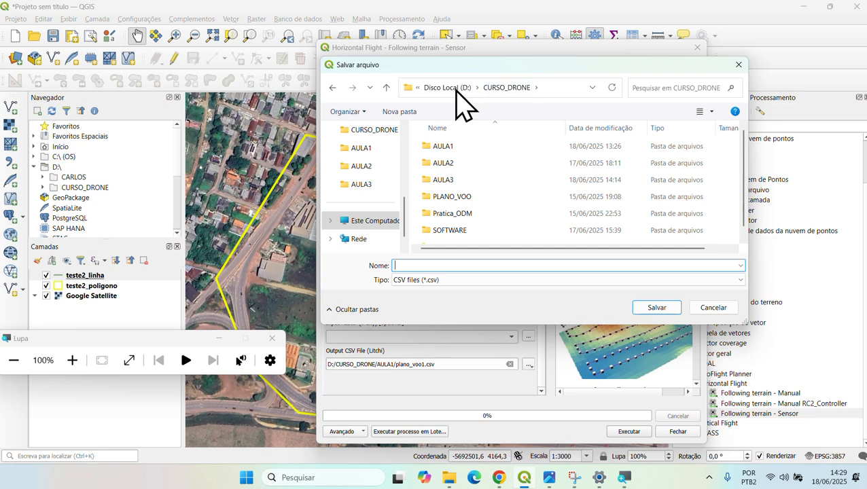
{"action": "double_click", "coordinate": [466, 179]}
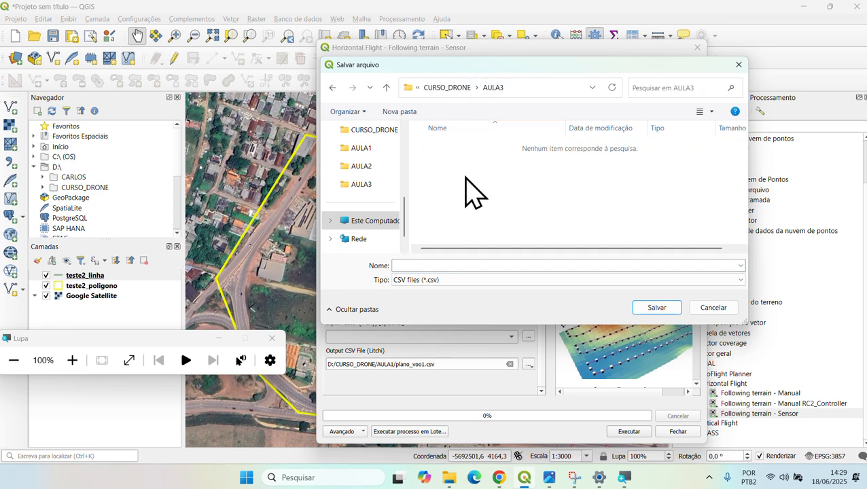
{"action": "left_click", "coordinate": [453, 264]}
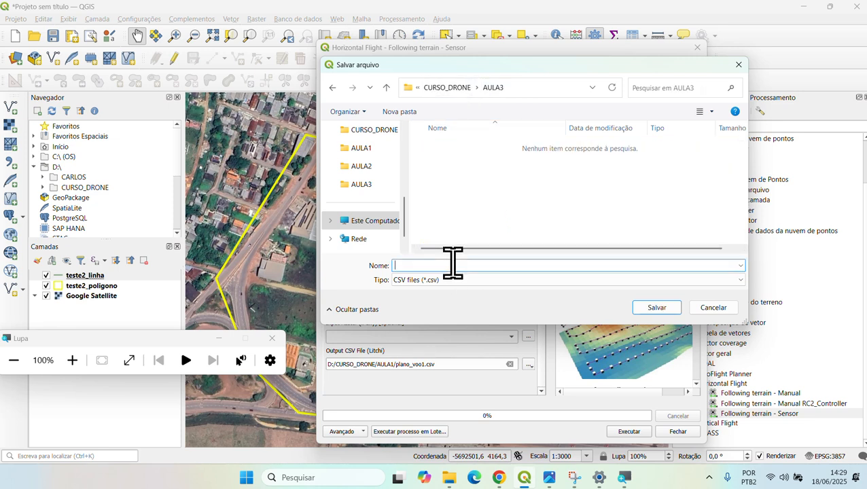
{"action": "left_click", "coordinate": [466, 280]}
{"action": "left_click", "coordinate": [471, 288]}
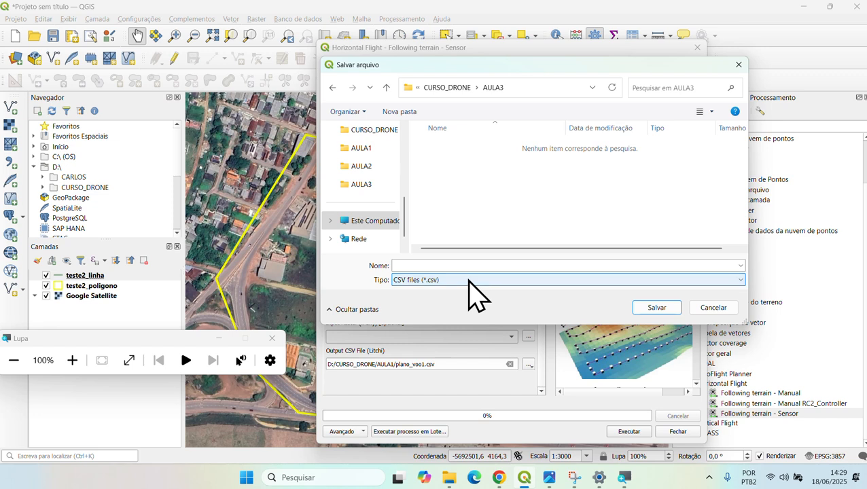
{"action": "left_click", "coordinate": [468, 266]}
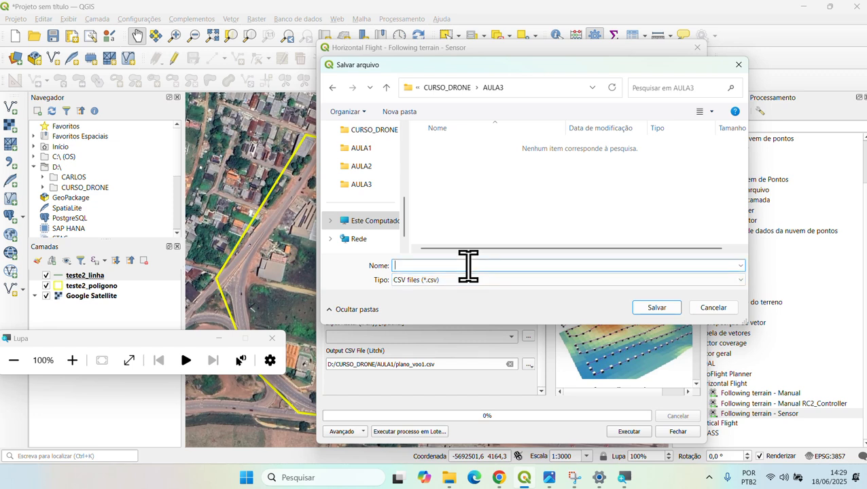
{"action": "type", "text": "plano_voo_phantom4"}
{"action": "left_click", "coordinate": [652, 311]}
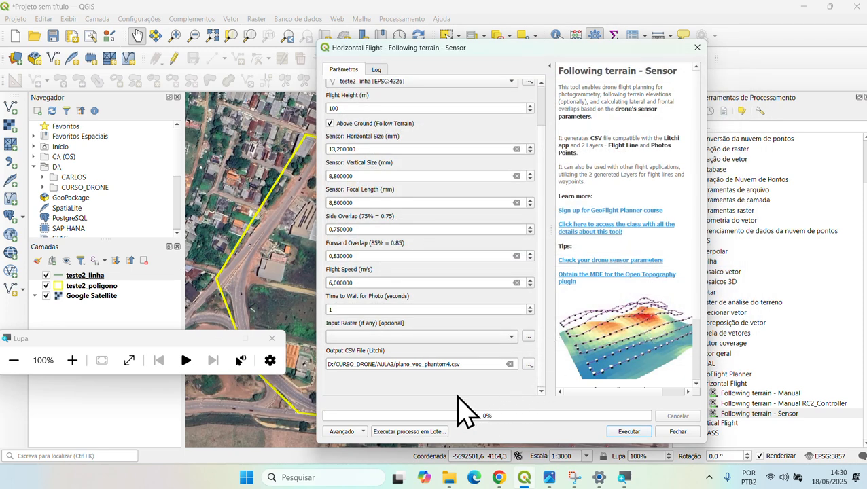
- Run Following terrain - Sensor to generate the flight line and 233 photo points, then close it
{"action": "left_click", "coordinate": [629, 435]}
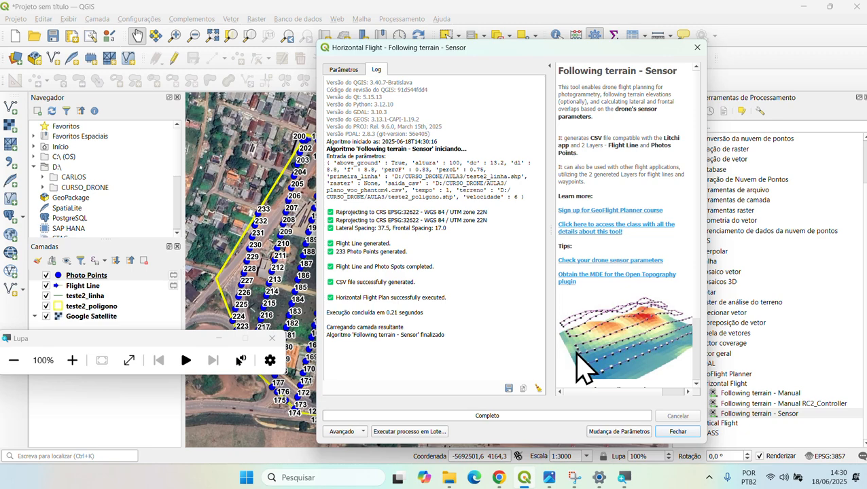
{"action": "left_click", "coordinate": [673, 432]}
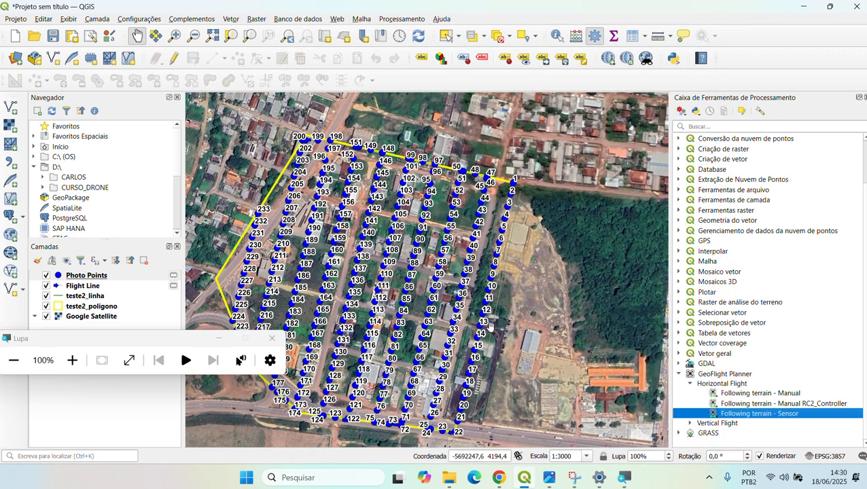
- Zoom and pan the map to inspect the generated flight line and 233 photo points
{"action": "scroll", "coordinate": [533, 327], "scroll_direction": "up", "scroll_amount": 1}
{"action": "scroll", "coordinate": [532, 327], "scroll_direction": "down", "scroll_amount": 1}
{"action": "scroll", "coordinate": [532, 328], "scroll_direction": "down", "scroll_amount": 1}
{"action": "scroll", "coordinate": [528, 338], "scroll_direction": "up", "scroll_amount": 1}
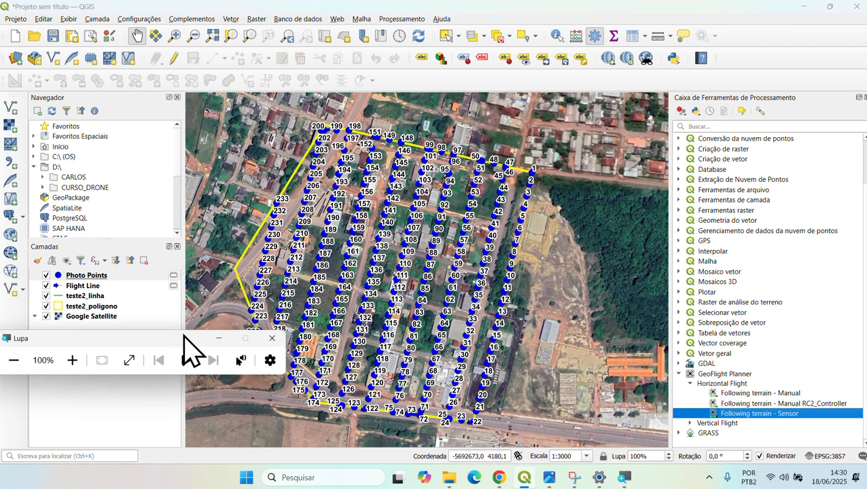
{"action": "left_click_drag", "start_coordinate": [183, 339], "coordinate": [95, 402]}
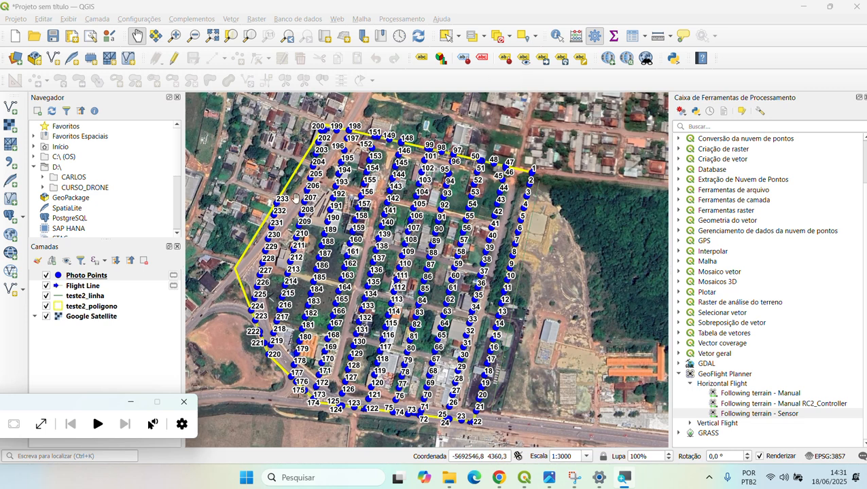
- In the browser's Litchi forum tab, sign in and return to the forum home categories page
{"action": "left_click", "coordinate": [499, 478]}
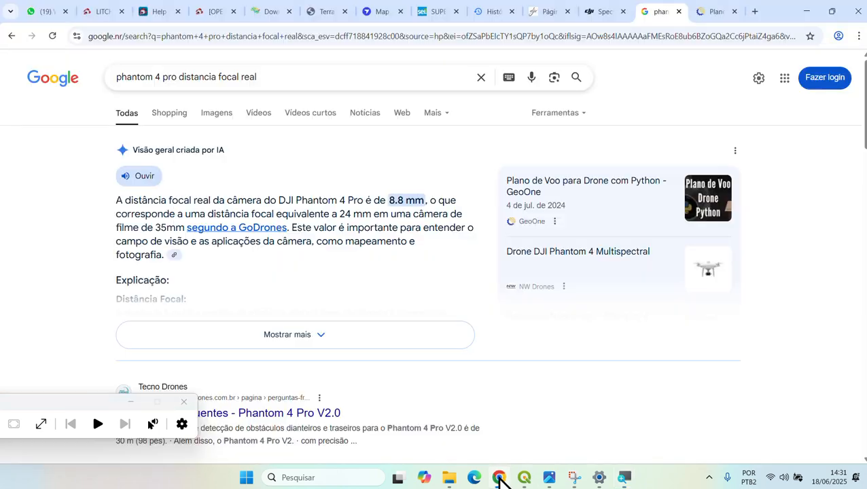
{"action": "left_click", "coordinate": [101, 13]}
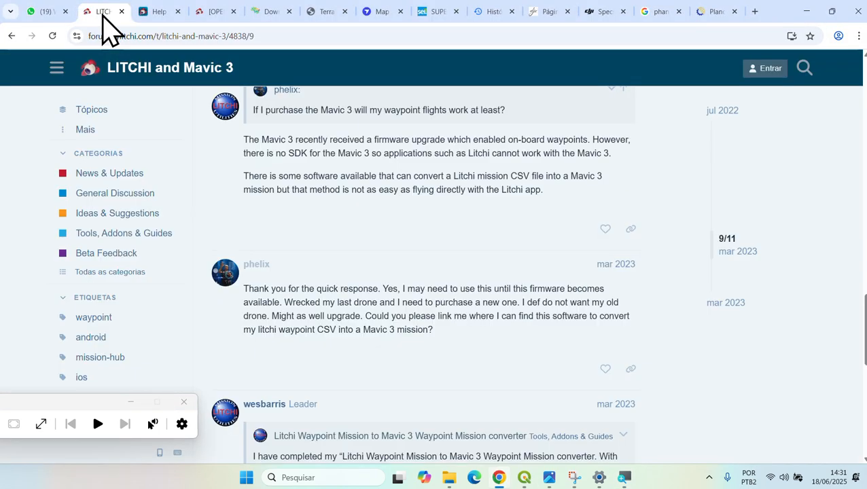
{"action": "left_click", "coordinate": [725, 110]}
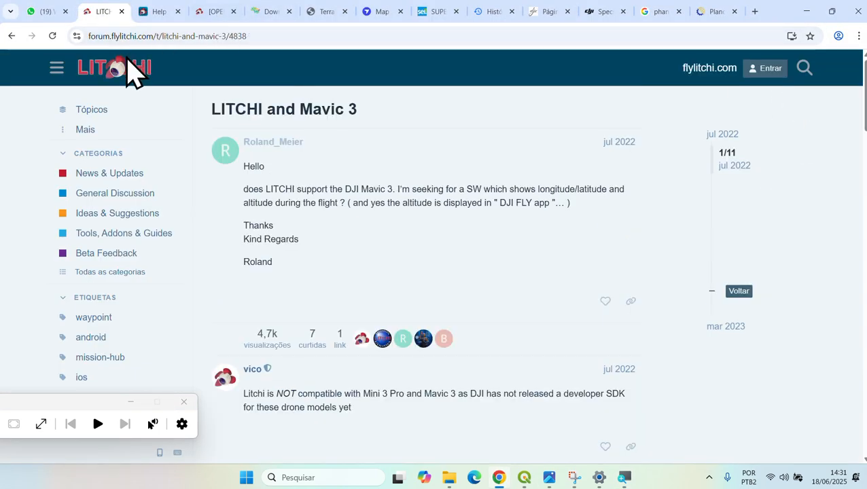
{"action": "left_click", "coordinate": [122, 63]}
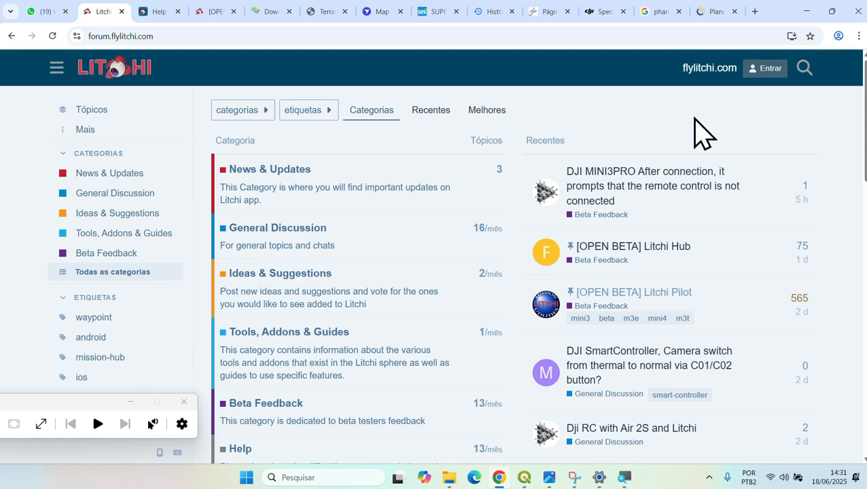
{"action": "left_click", "coordinate": [768, 75]}
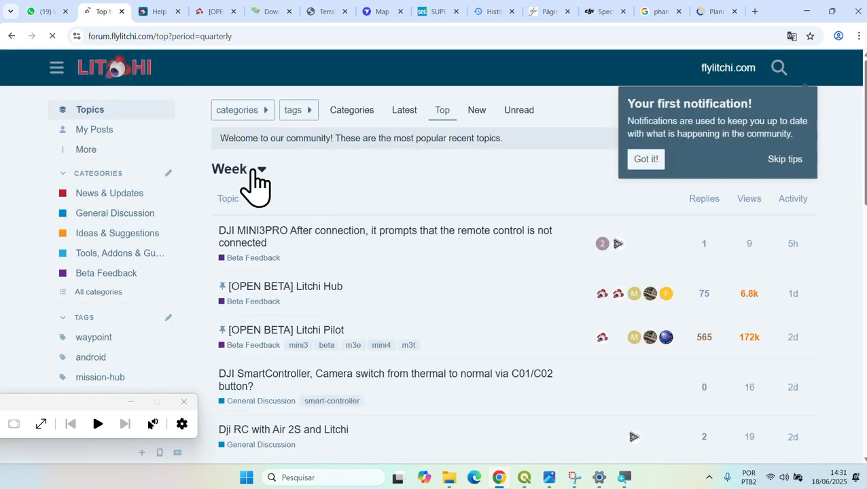
{"action": "left_click", "coordinate": [836, 113]}
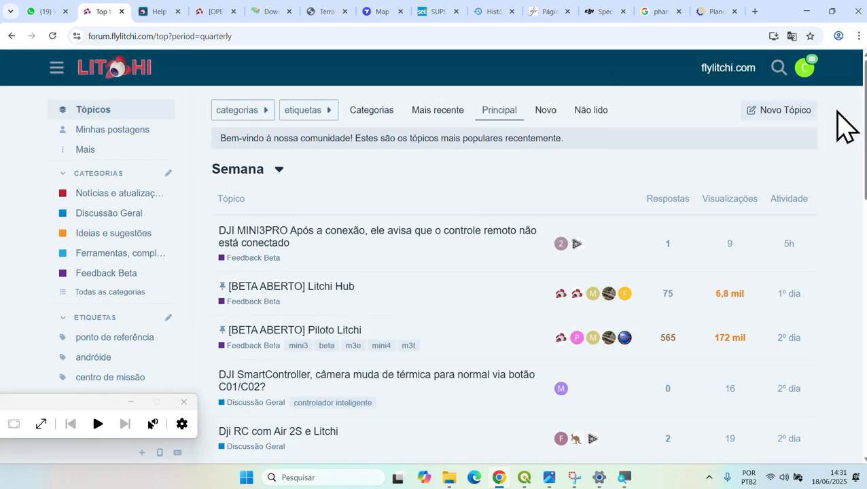
{"action": "left_click", "coordinate": [808, 85]}
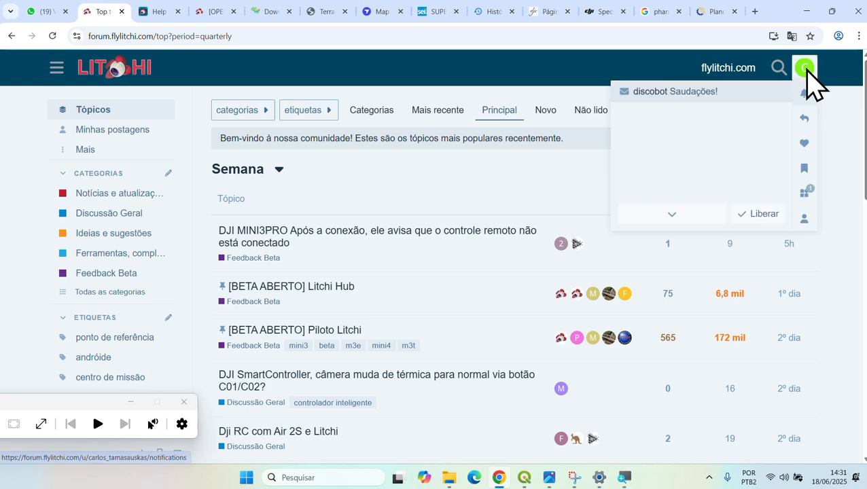
{"action": "left_click", "coordinate": [485, 170]}
{"action": "left_click", "coordinate": [112, 71]}
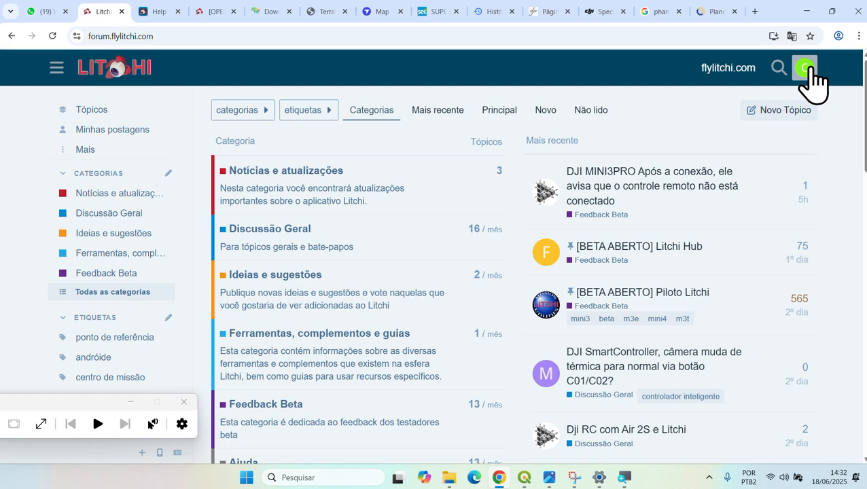
{"action": "left_click", "coordinate": [809, 74]}
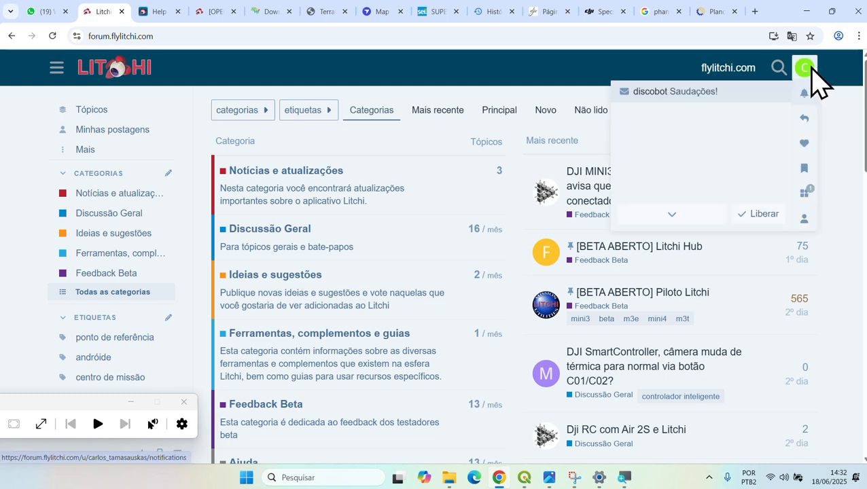
{"action": "left_click", "coordinate": [840, 113]}
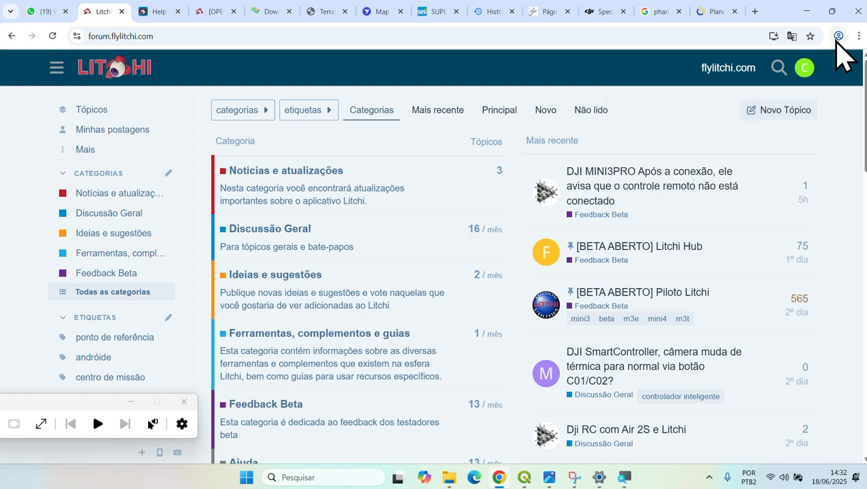
- Show the forum in English again, reload it, and place the caret in its address
{"action": "left_click", "coordinate": [792, 36]}
{"action": "left_click", "coordinate": [664, 59]}
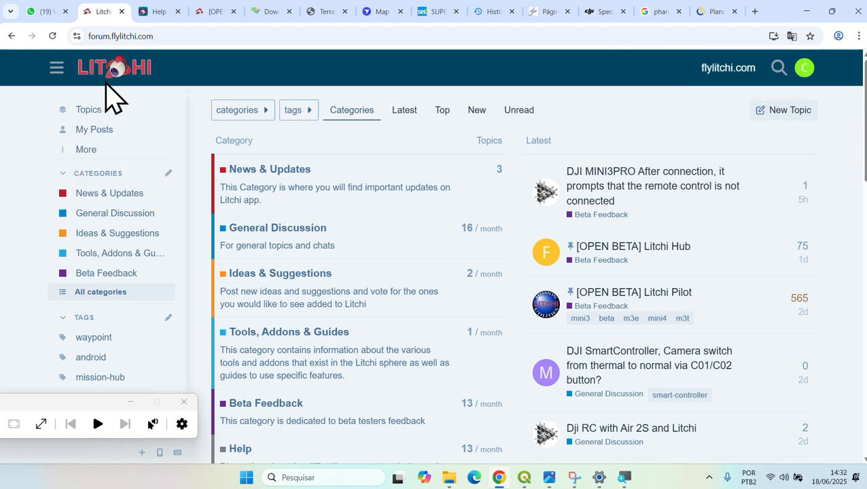
{"action": "left_click", "coordinate": [98, 81]}
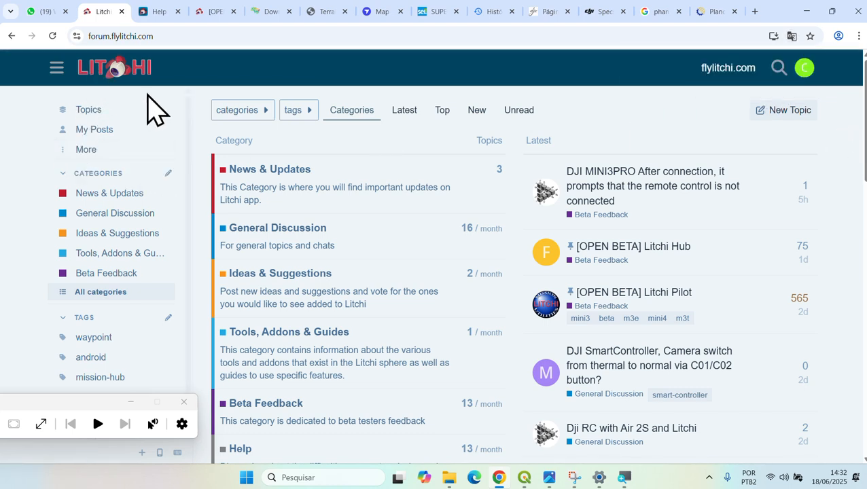
{"action": "left_click", "coordinate": [111, 38]}
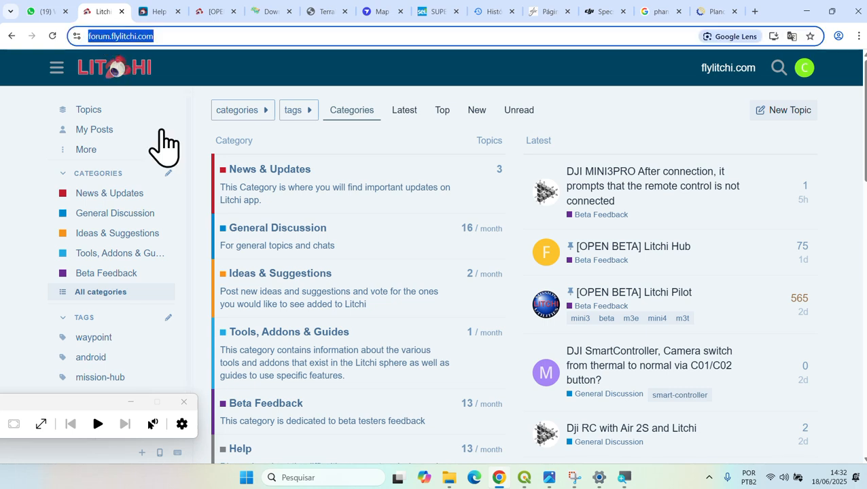
{"action": "left_click", "coordinate": [112, 38]}
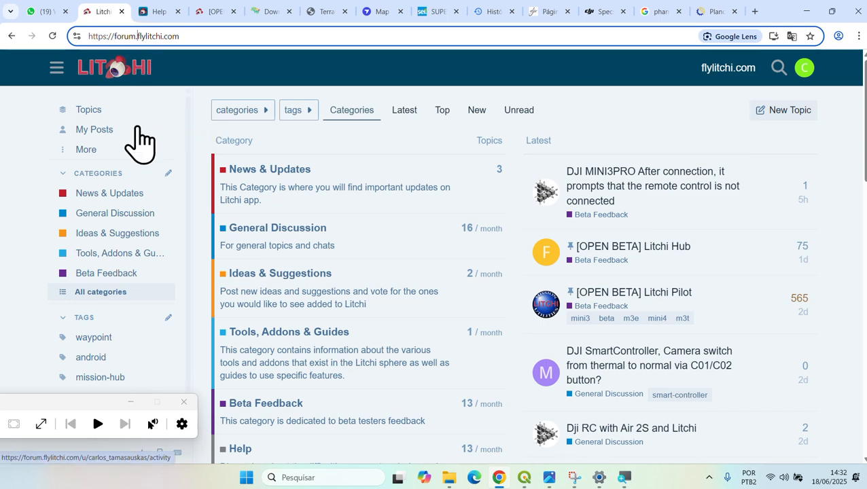
- Go to flylitchi.com, view it in English, and open the Mission Hub map
{"action": "key", "text": "BackSpace"}
{"action": "key", "text": "BackSpace"}
{"action": "key", "text": "BackSpace"}
{"action": "key", "text": "BackSpace"}
{"action": "key", "text": "BackSpace"}
{"action": "key", "text": "BackSpace"}
{"action": "key", "text": "BackSpace"}
{"action": "key", "text": "BackSpace"}
{"action": "key", "text": "BackSpace"}
{"action": "key", "text": "BackSpace"}
{"action": "key", "text": "BackSpace"}
{"action": "key", "text": "BackSpace"}
{"action": "key", "text": "BackSpace"}
{"action": "key", "text": "BackSpace"}
{"action": "key", "text": "Return"}
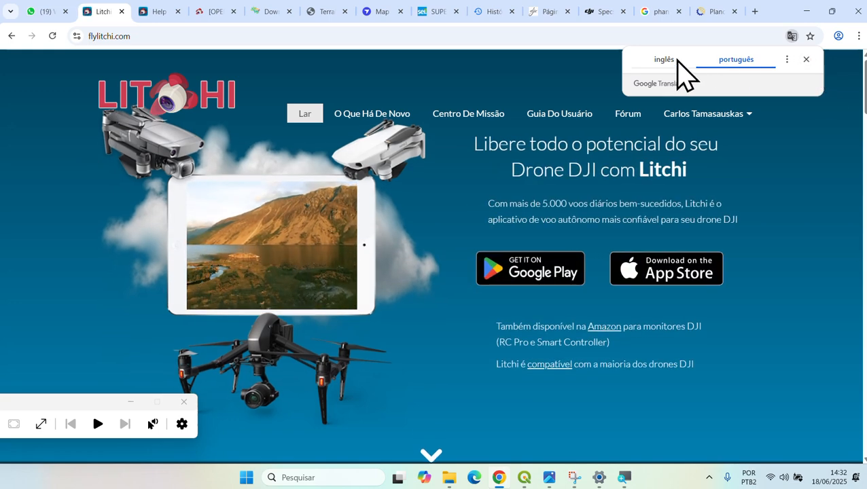
{"action": "left_click", "coordinate": [678, 59]}
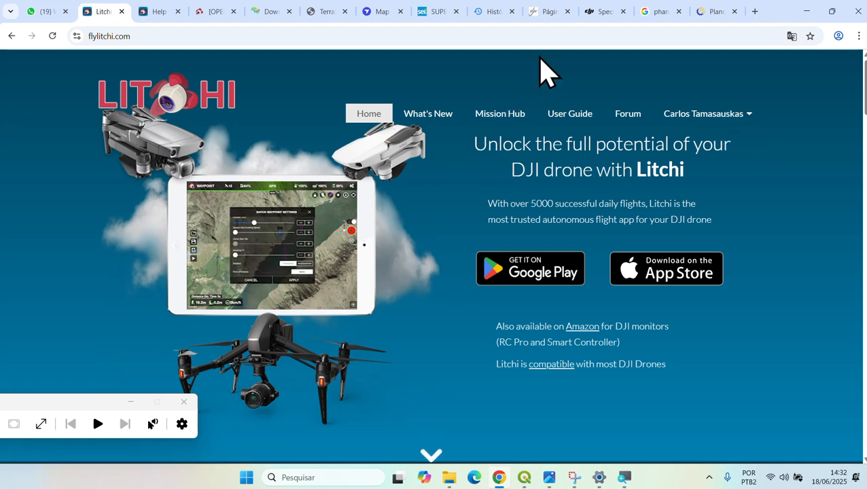
{"action": "left_click", "coordinate": [498, 114]}
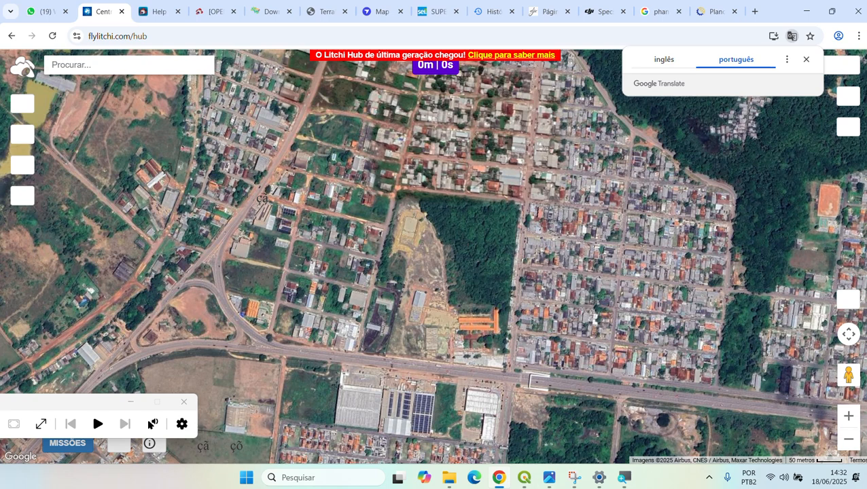
- Show the Mission Hub in English and place test waypoint 1 on the map
{"action": "left_click", "coordinate": [664, 62]}
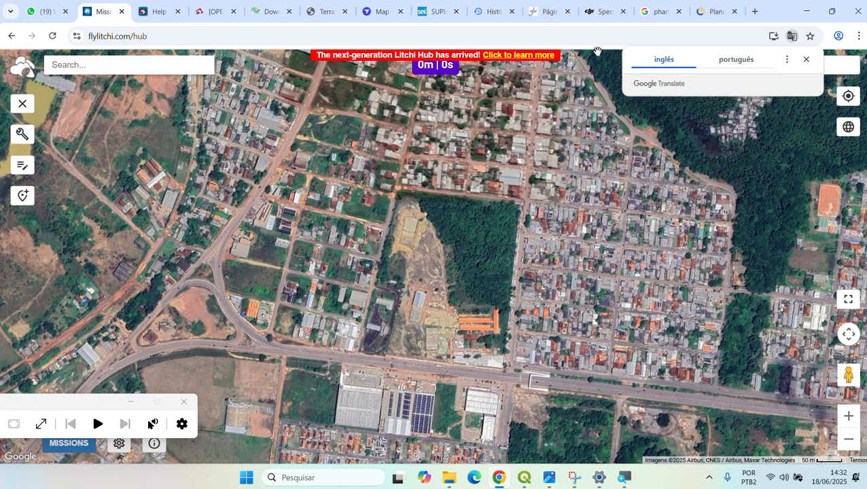
{"action": "left_click", "coordinate": [295, 102]}
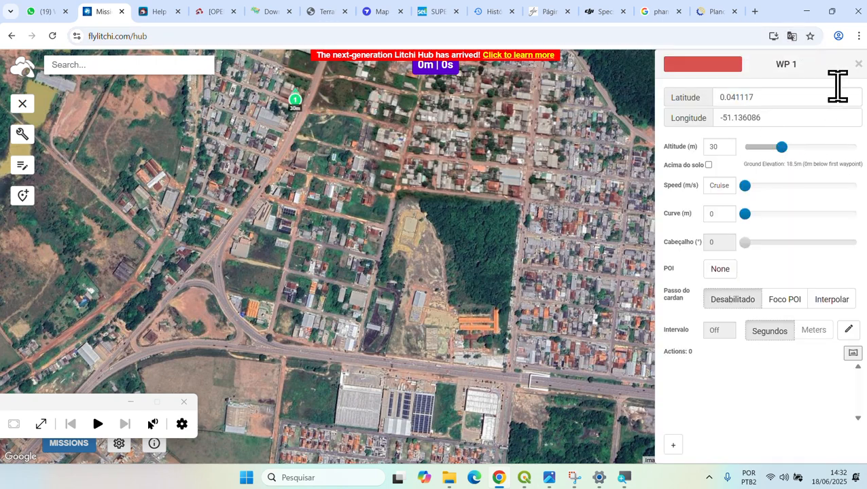
{"action": "left_click", "coordinate": [858, 64]}
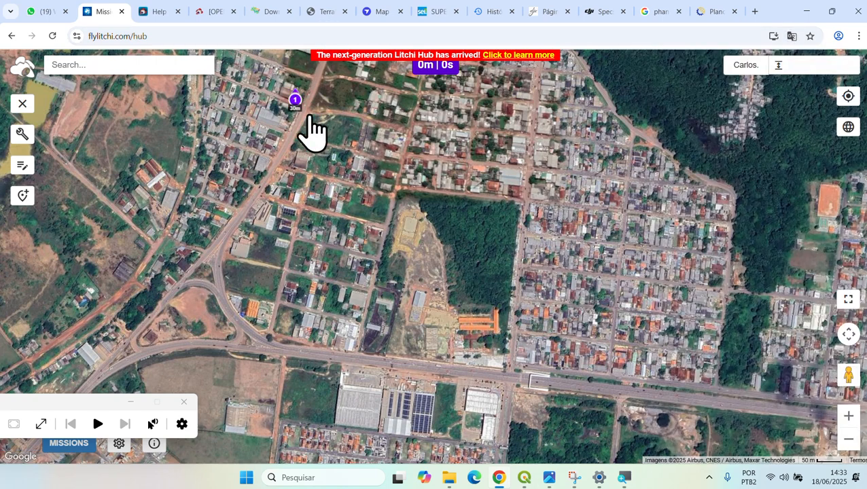
{"action": "left_click", "coordinate": [295, 100]}
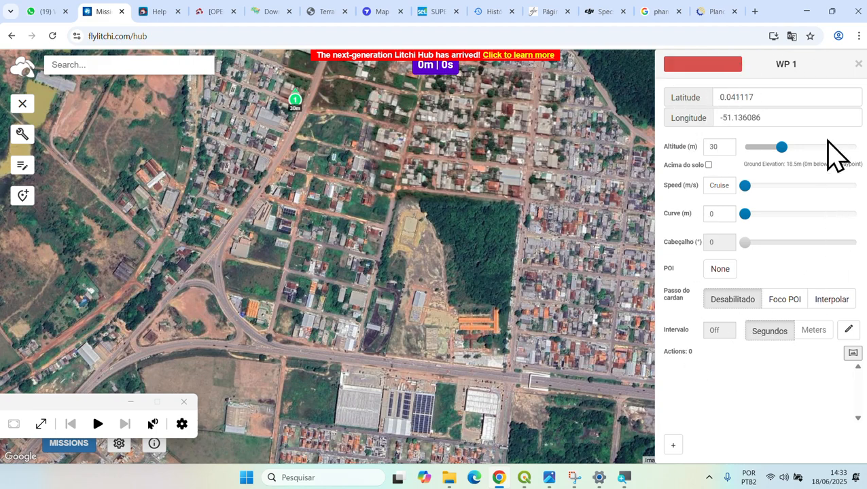
{"action": "left_click", "coordinate": [858, 65]}
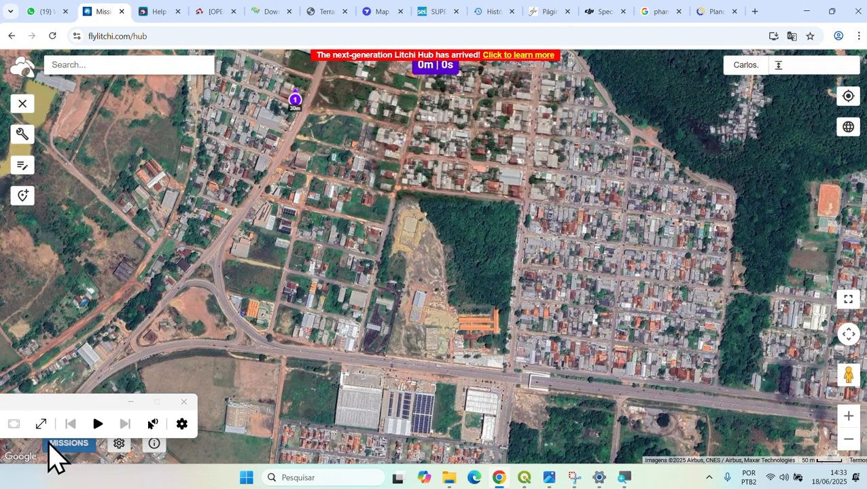
- Look over the mission settings and MISSIONS menu, then request clearing all waypoints
{"action": "left_click_drag", "start_coordinate": [91, 406], "coordinate": [683, 360]}
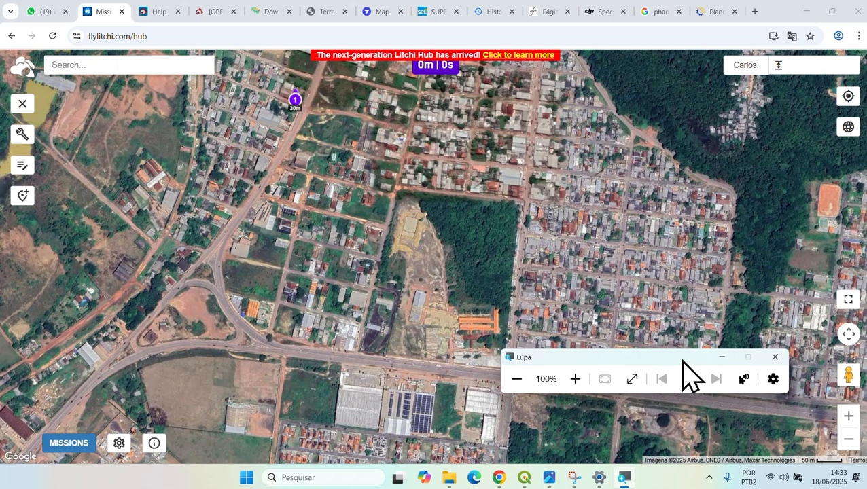
{"action": "left_click", "coordinate": [119, 444]}
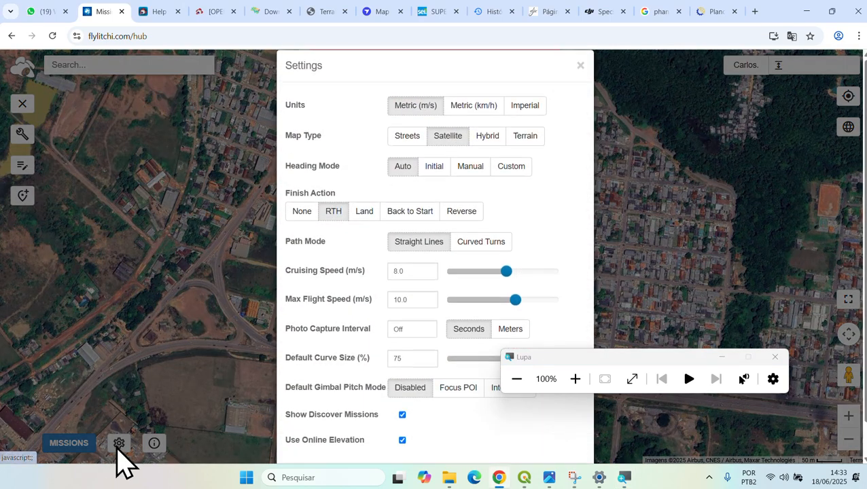
{"action": "left_click", "coordinate": [580, 65]}
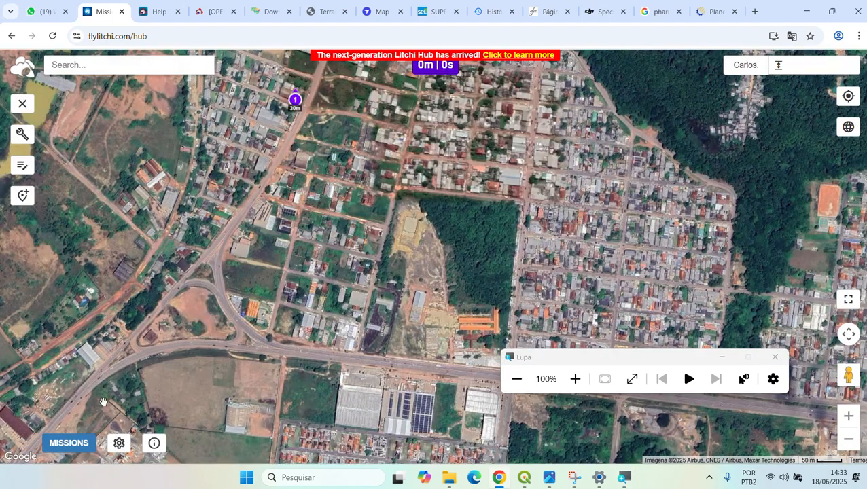
{"action": "left_click", "coordinate": [69, 444]}
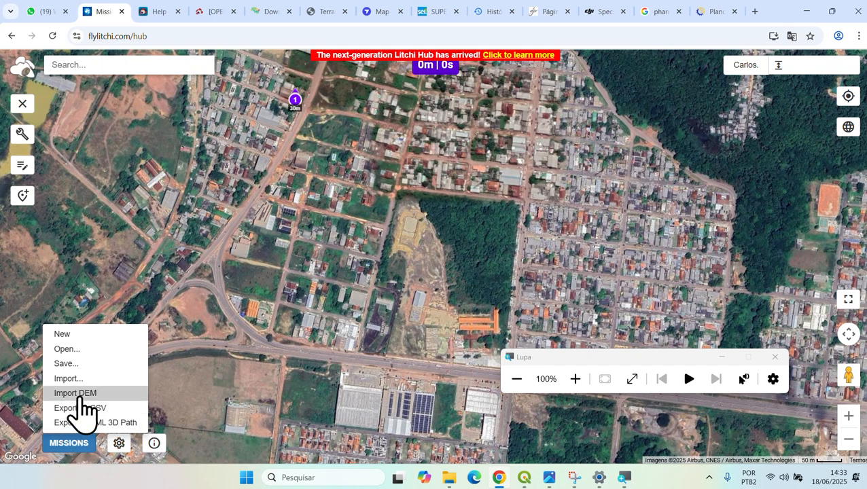
{"action": "left_click", "coordinate": [118, 443]}
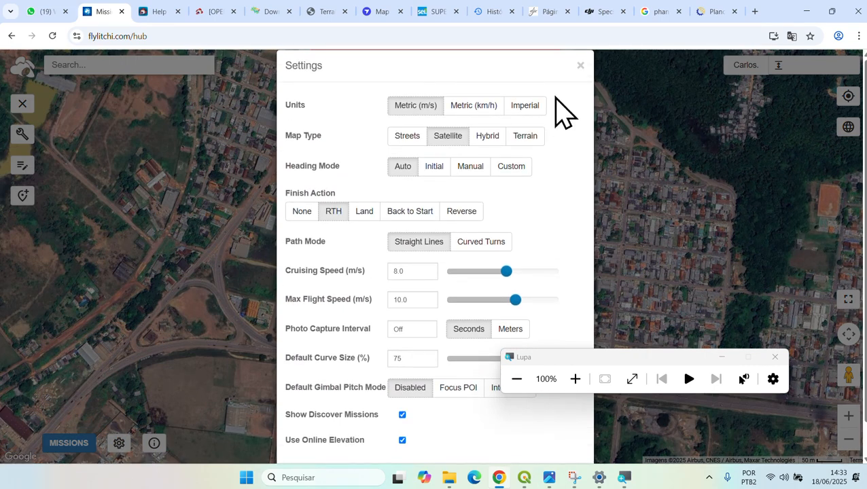
{"action": "left_click", "coordinate": [580, 65]}
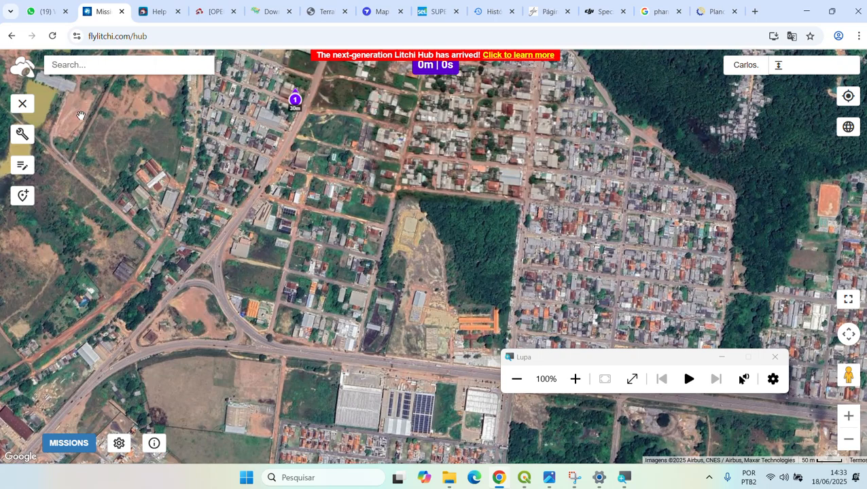
{"action": "left_click", "coordinate": [24, 106]}
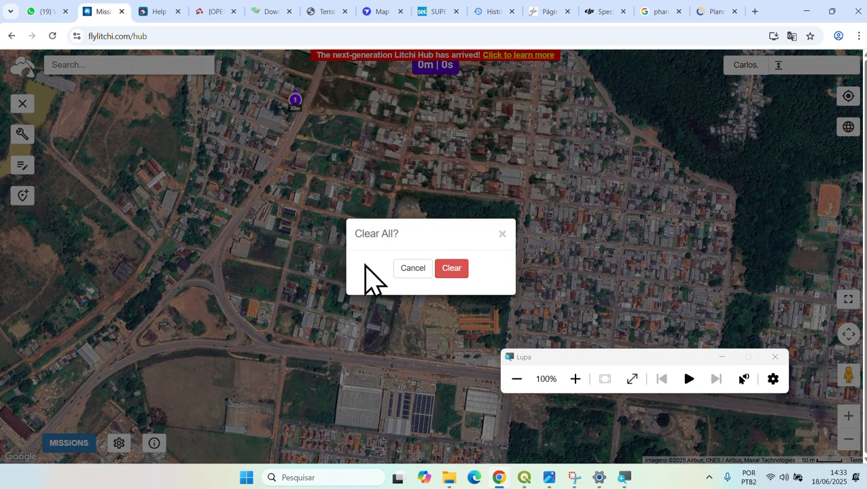
- Clear the test waypoint and start MISSIONS > Import, browsing the AULA3 folder for the file
{"action": "left_click", "coordinate": [449, 268]}
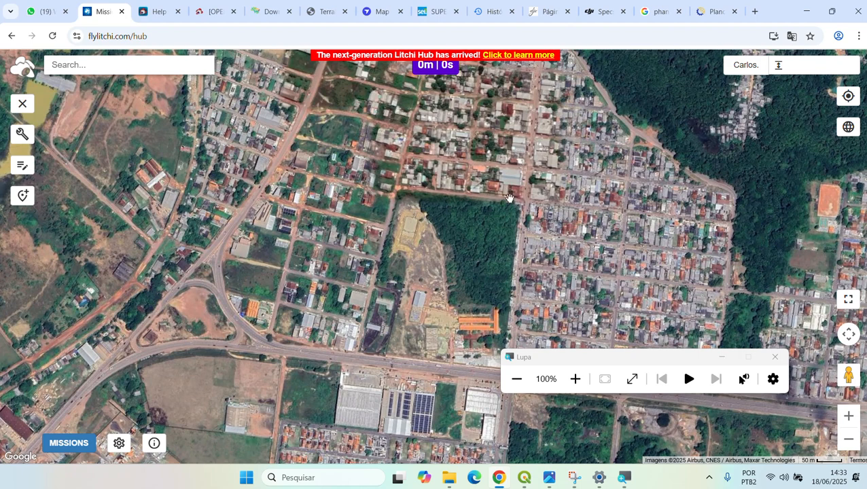
{"action": "left_click", "coordinate": [77, 443]}
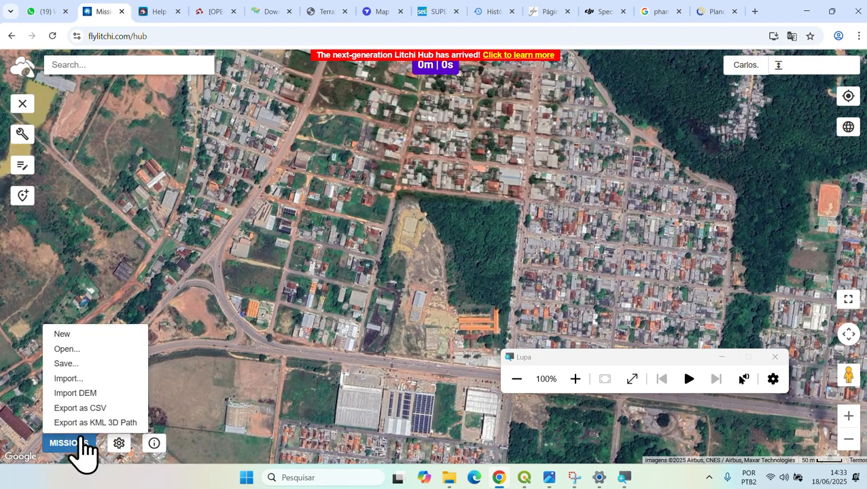
{"action": "left_click", "coordinate": [84, 381]}
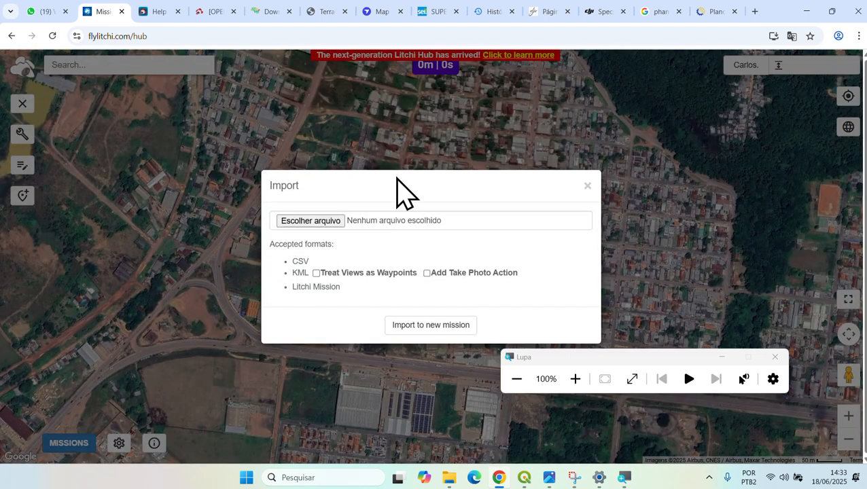
{"action": "left_click_drag", "start_coordinate": [397, 179], "coordinate": [418, 145]}
{"action": "left_click", "coordinate": [357, 190]}
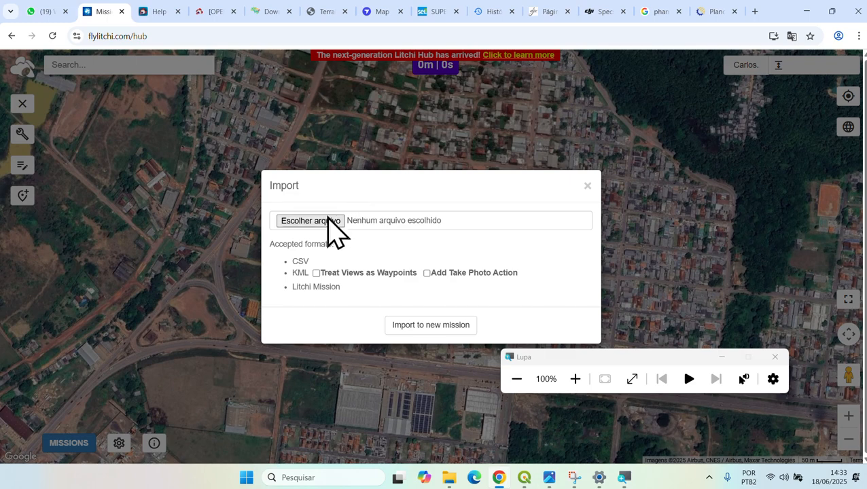
{"action": "left_click", "coordinate": [324, 222]}
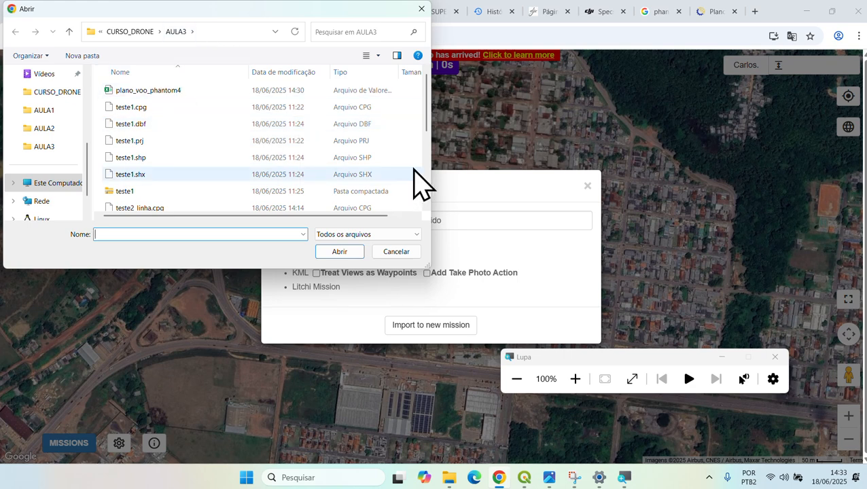
- Import plano_voo_phantom4.csv into a new mission as waypoints with Take Photo actions added
{"action": "left_click_drag", "start_coordinate": [430, 169], "coordinate": [483, 171]}
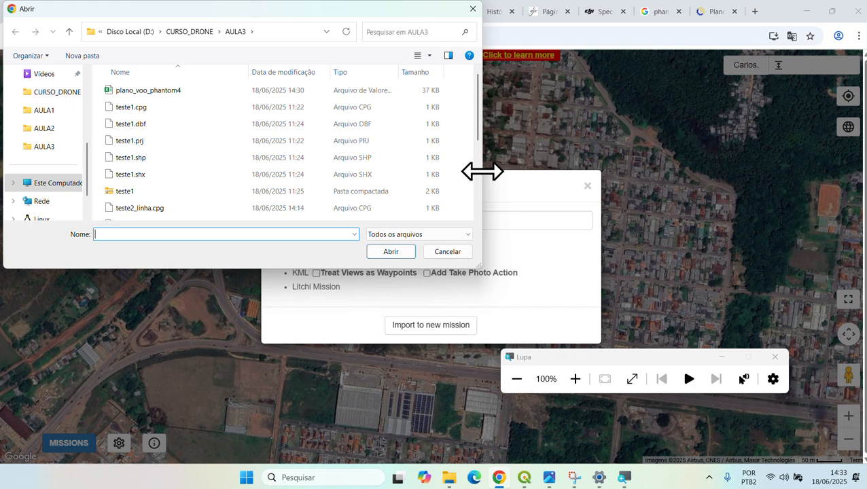
{"action": "left_click_drag", "start_coordinate": [399, 72], "coordinate": [440, 83]}
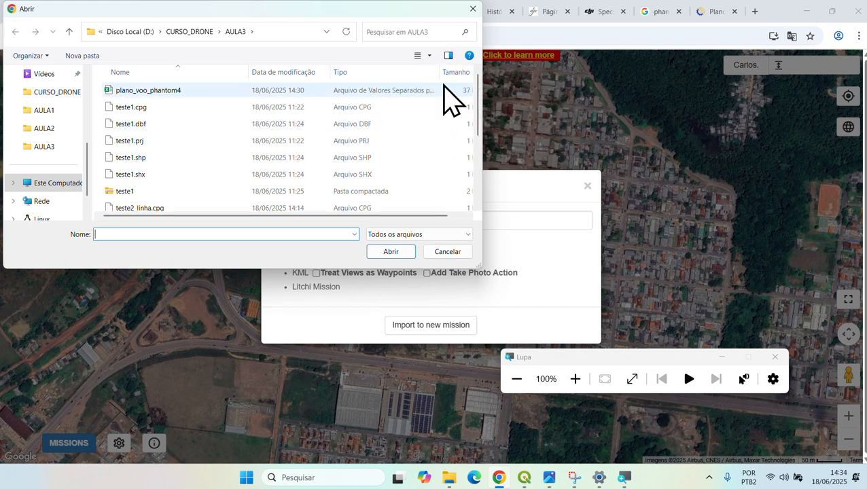
{"action": "left_click", "coordinate": [158, 95]}
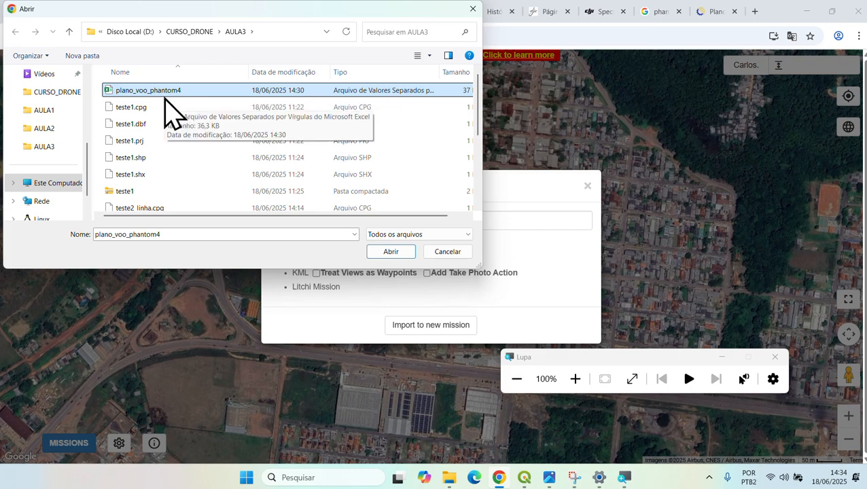
{"action": "left_click", "coordinate": [392, 253]}
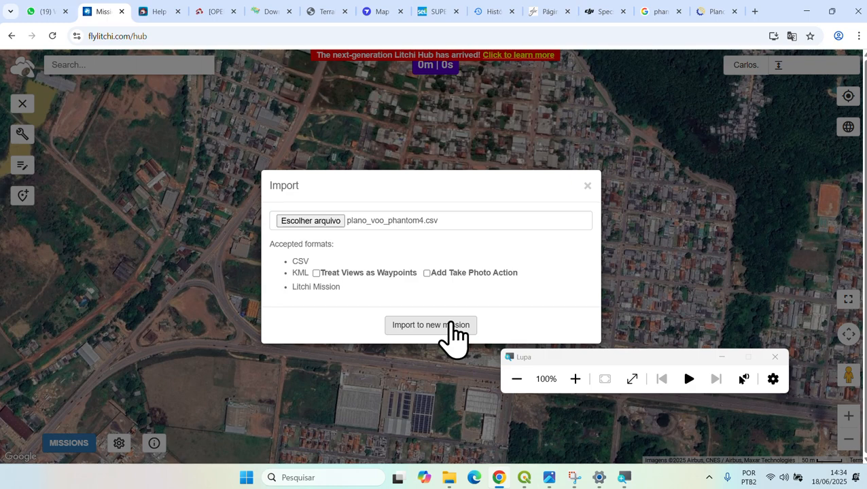
{"action": "left_click", "coordinate": [316, 274]}
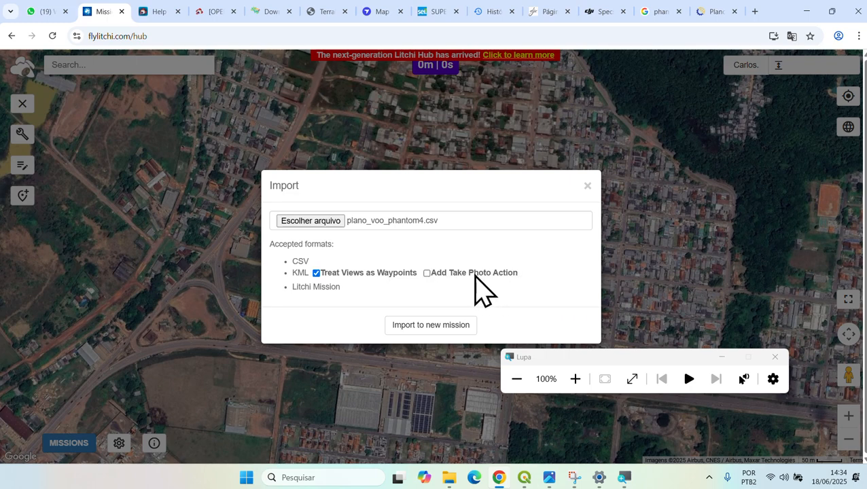
{"action": "left_click", "coordinate": [427, 274]}
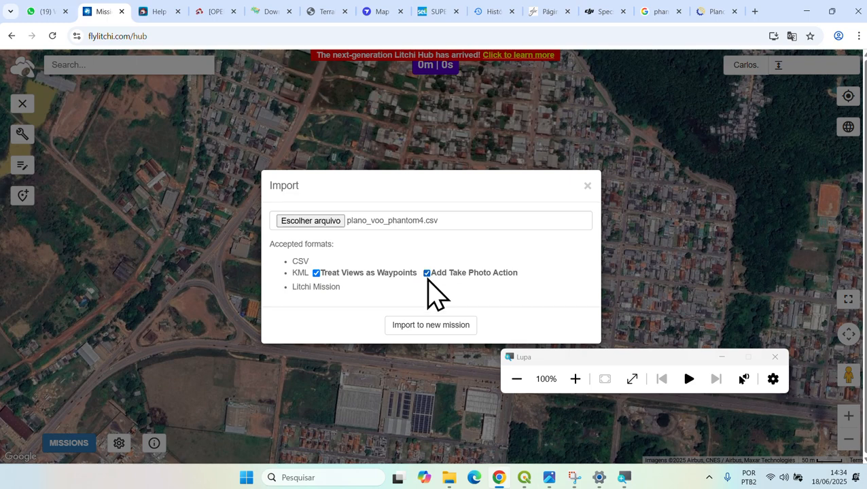
{"action": "left_click", "coordinate": [439, 326]}
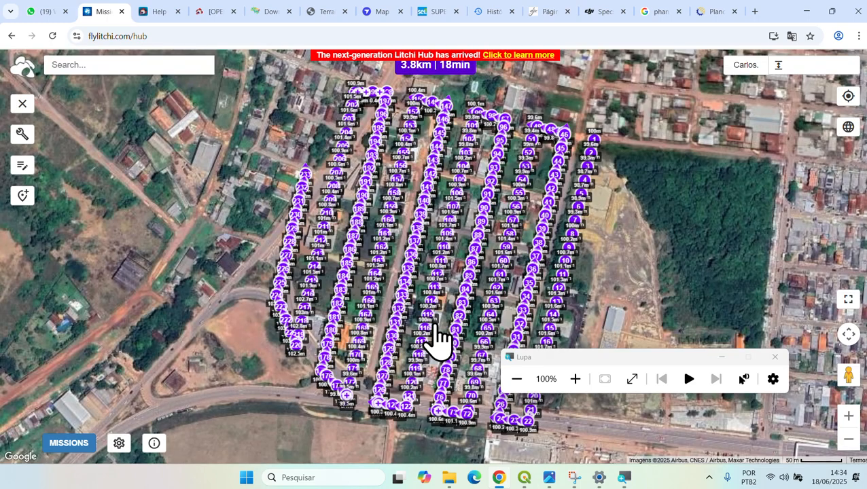
{"action": "left_click_drag", "start_coordinate": [680, 361], "coordinate": [751, 376]}
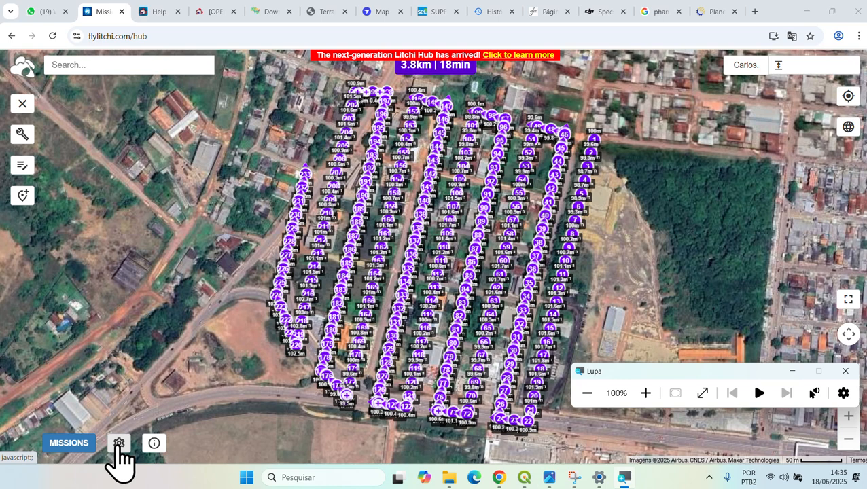
- Open the Settings panel from the gear icon at the map's bottom left
{"action": "left_click", "coordinate": [119, 445]}
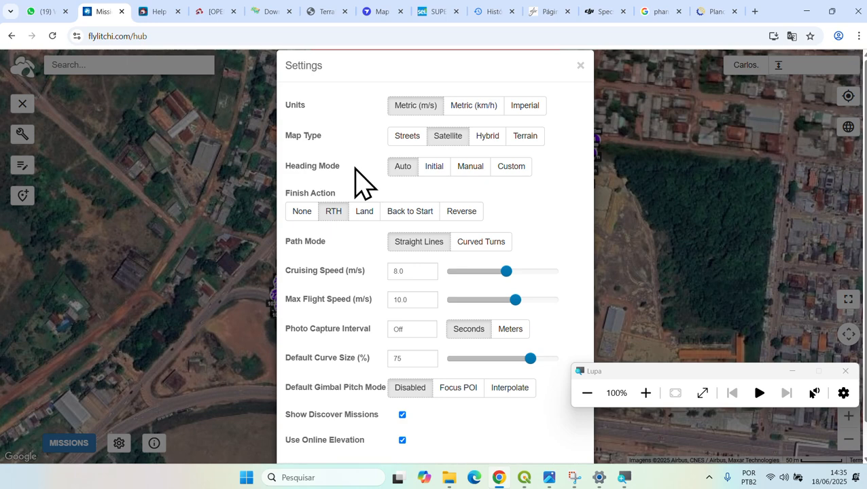
{"action": "left_click", "coordinate": [792, 36]}
{"action": "left_click", "coordinate": [728, 57]}
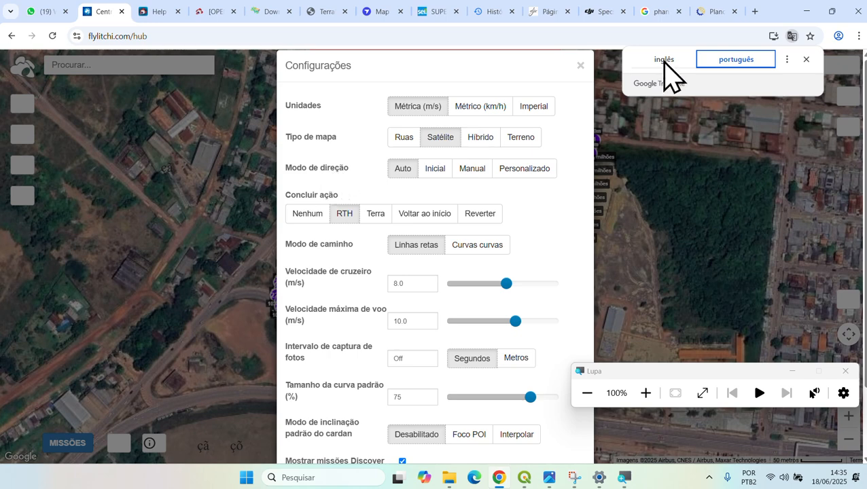
{"action": "left_click", "coordinate": [665, 63]}
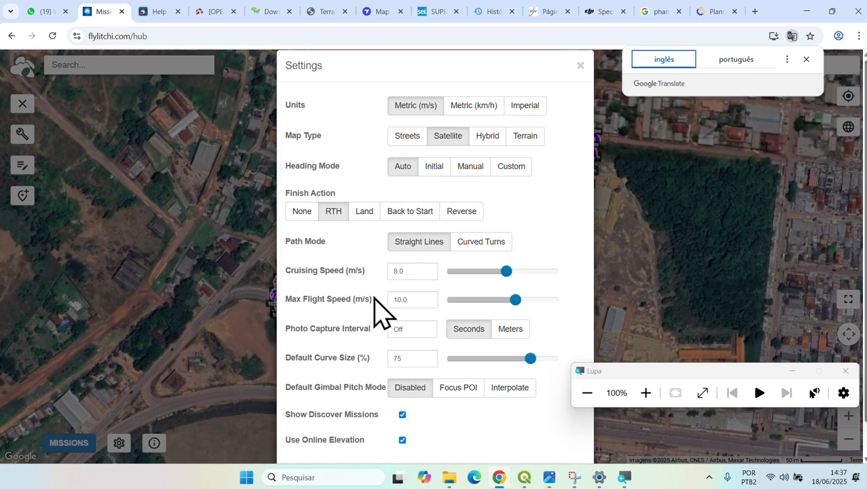
- Change the Cruising Speed field from 8.0 to 6 m/s
{"action": "double_click", "coordinate": [413, 272]}
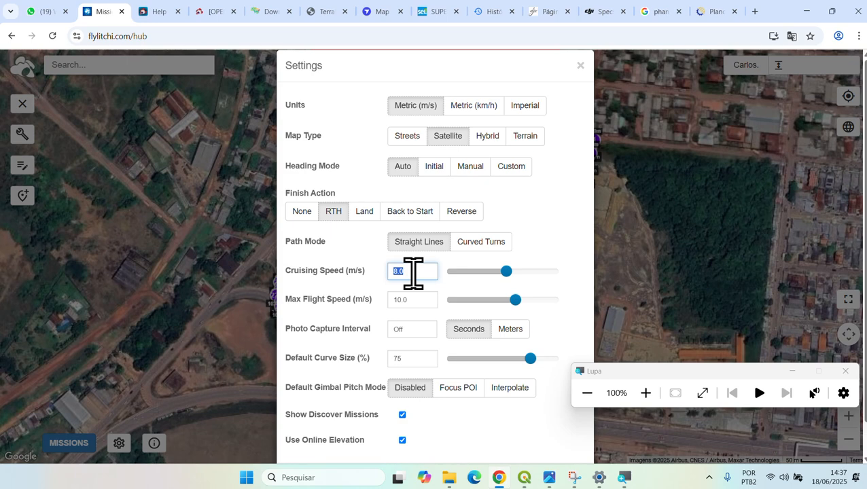
{"action": "type", "text": "6"}
{"action": "key", "text": "Tab"}
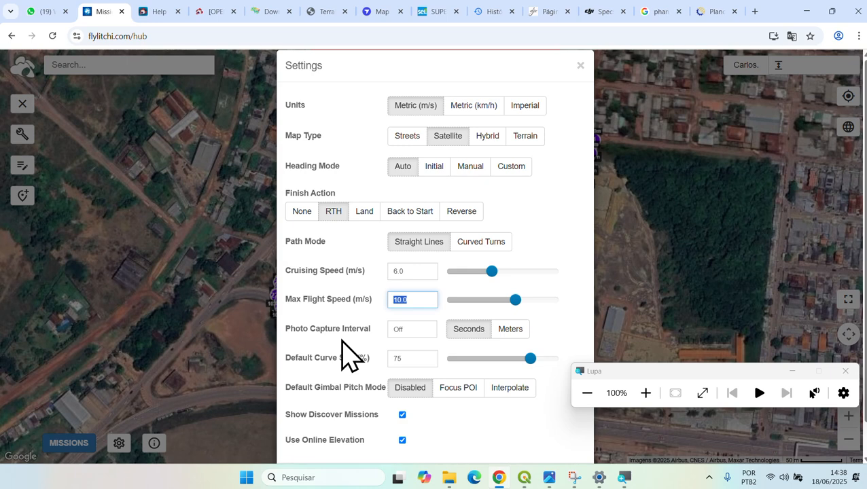
{"action": "left_click_drag", "start_coordinate": [372, 331], "coordinate": [287, 324]}
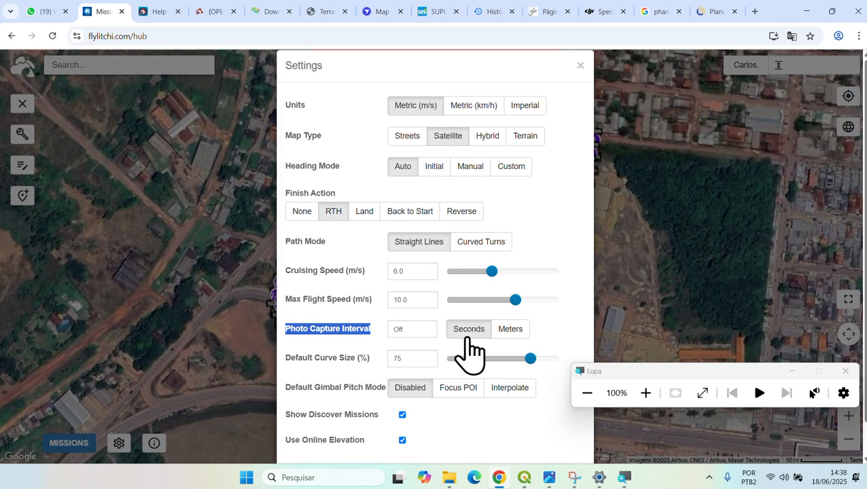
{"action": "left_click", "coordinate": [374, 343]}
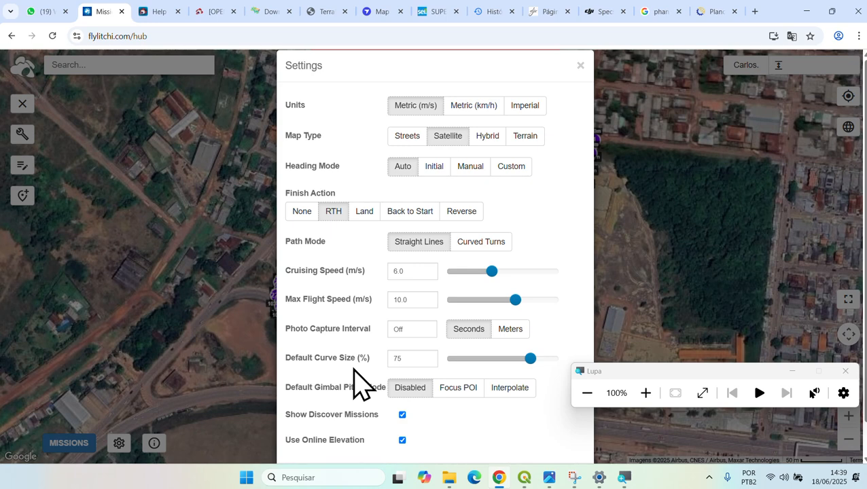
{"action": "scroll", "coordinate": [360, 384], "scroll_direction": "down", "scroll_amount": 1}
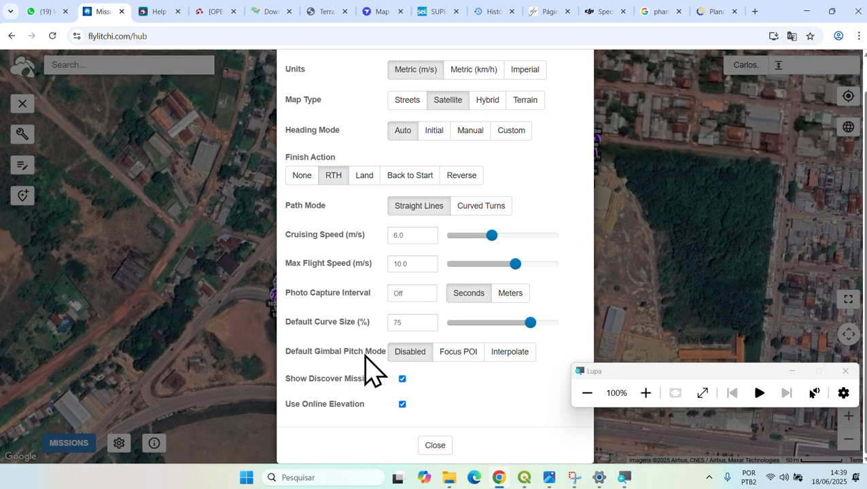
{"action": "left_click", "coordinate": [792, 36]}
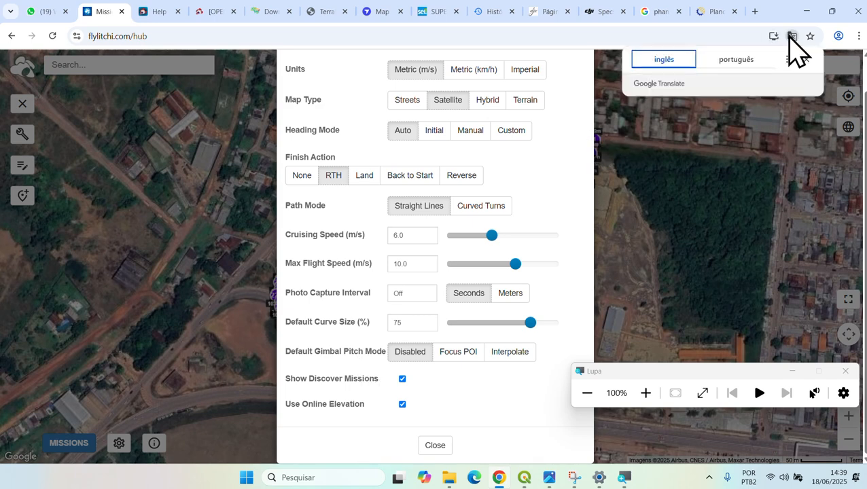
{"action": "left_click", "coordinate": [736, 60]}
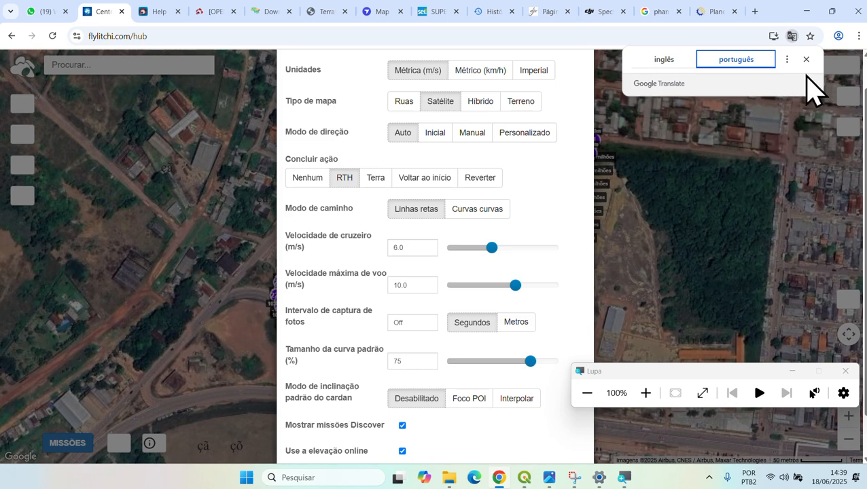
{"action": "left_click", "coordinate": [672, 59]}
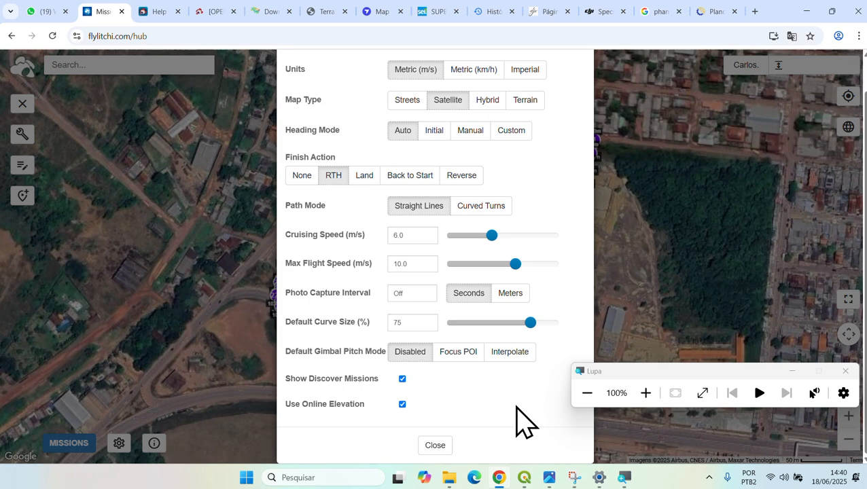
{"action": "left_click_drag", "start_coordinate": [624, 394], "coordinate": [629, 295]}
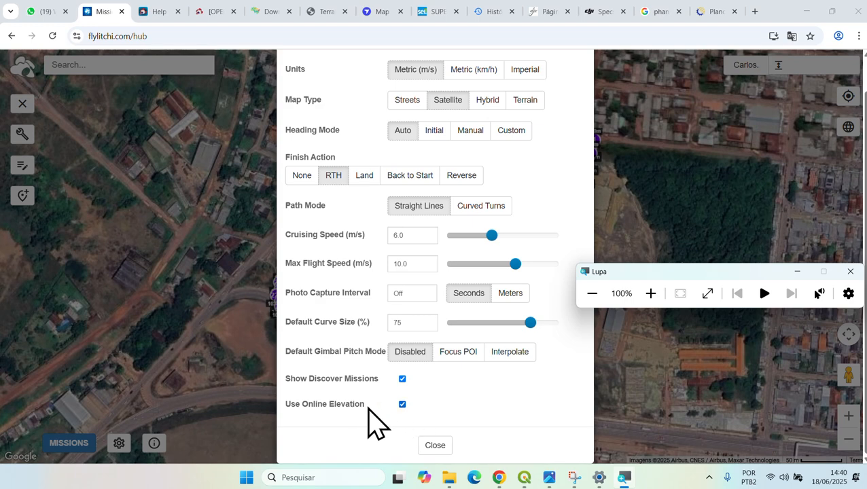
{"action": "left_click", "coordinate": [401, 405]}
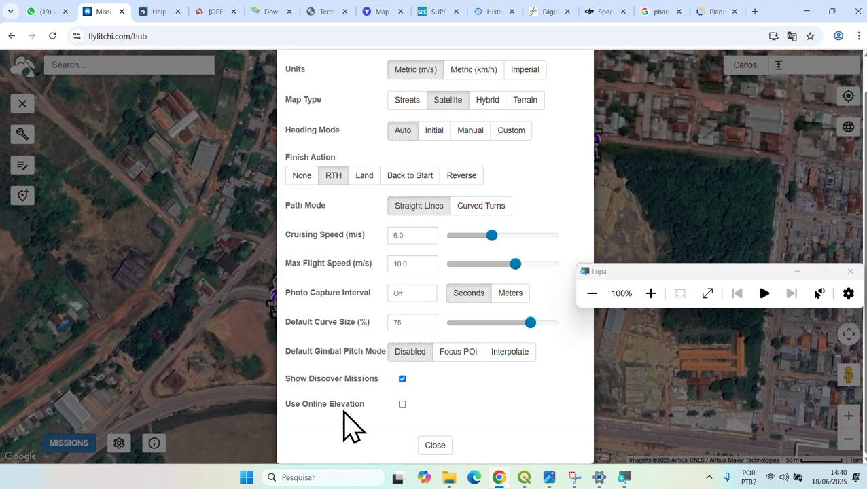
{"action": "left_click", "coordinate": [403, 405]}
{"action": "scroll", "coordinate": [330, 361], "scroll_direction": "up", "scroll_amount": 1}
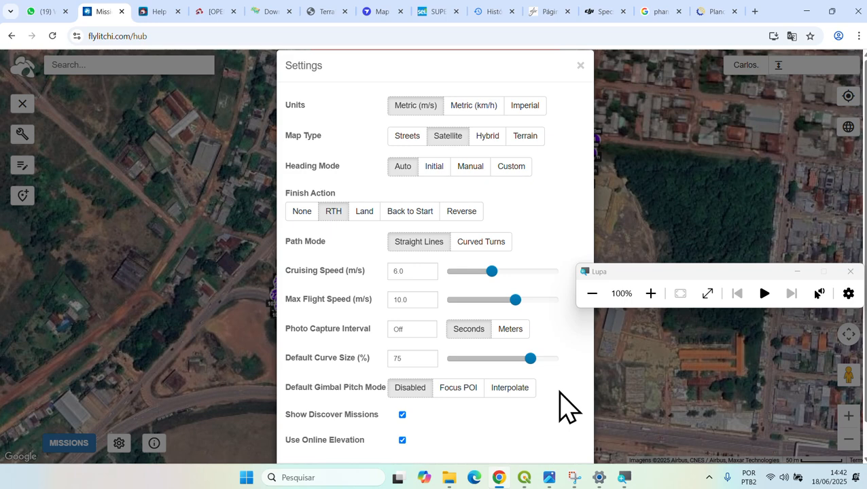
{"action": "scroll", "coordinate": [568, 407], "scroll_direction": "down", "scroll_amount": 1}
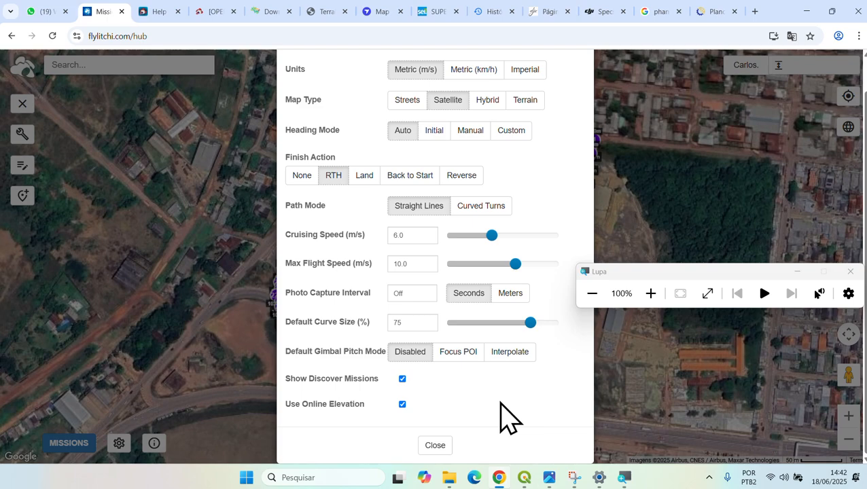
- Close the Settings dialog and open the MISSIONS menu of file actions
{"action": "left_click", "coordinate": [438, 445]}
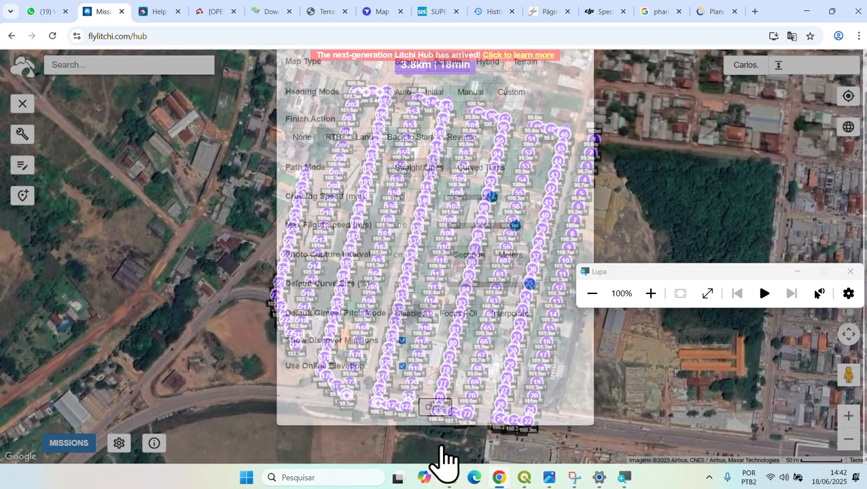
{"action": "left_click", "coordinate": [67, 445]}
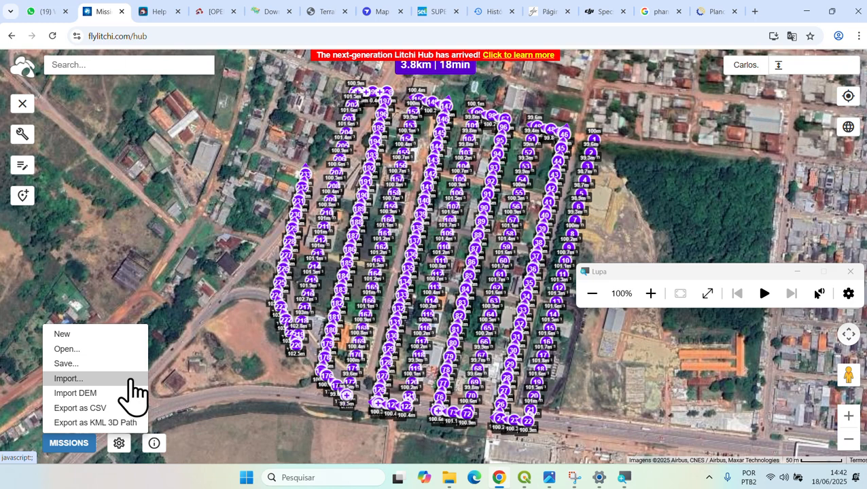
- Save the 3.8km waypoint mission via MISSIONS > Save... under the name 'missao_aula3'
{"action": "left_click", "coordinate": [97, 365]}
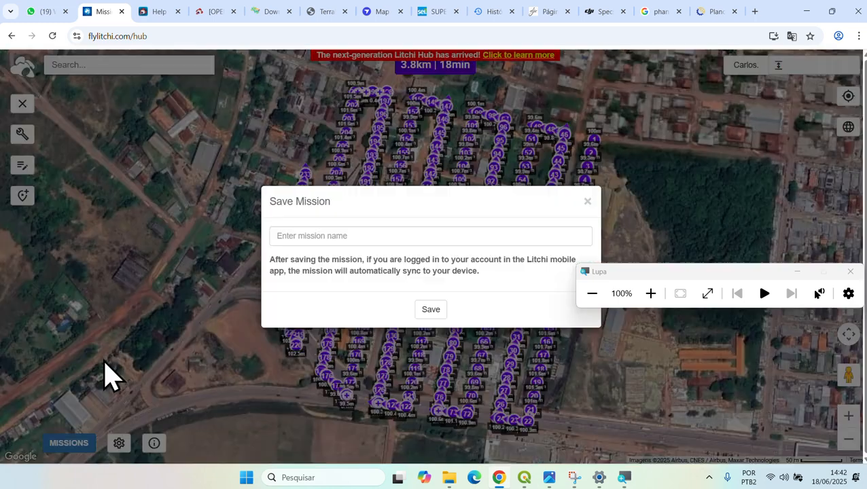
{"action": "left_click", "coordinate": [362, 238]}
{"action": "type", "text": "m"}
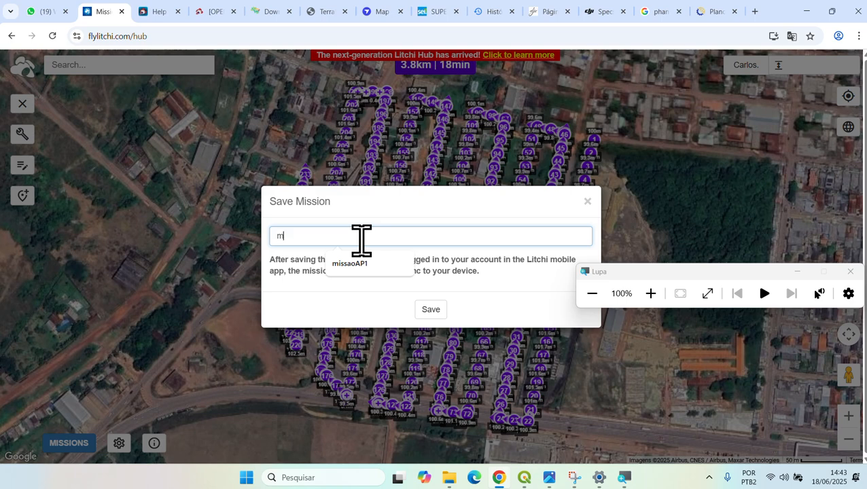
{"action": "type", "text": "issao_aula3"}
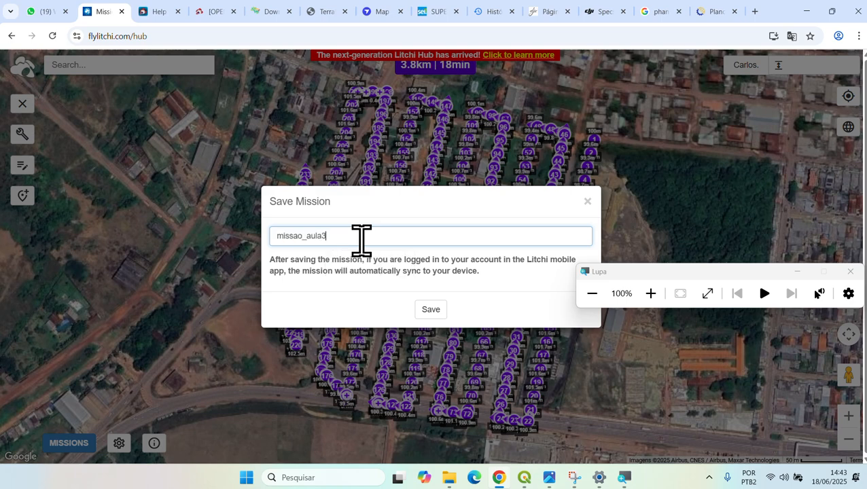
{"action": "left_click", "coordinate": [435, 311]}
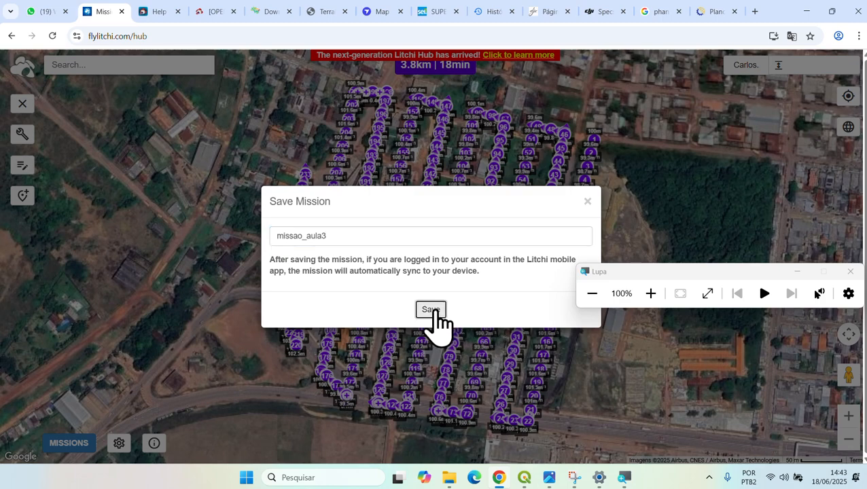
{"action": "left_click", "coordinate": [435, 312]}
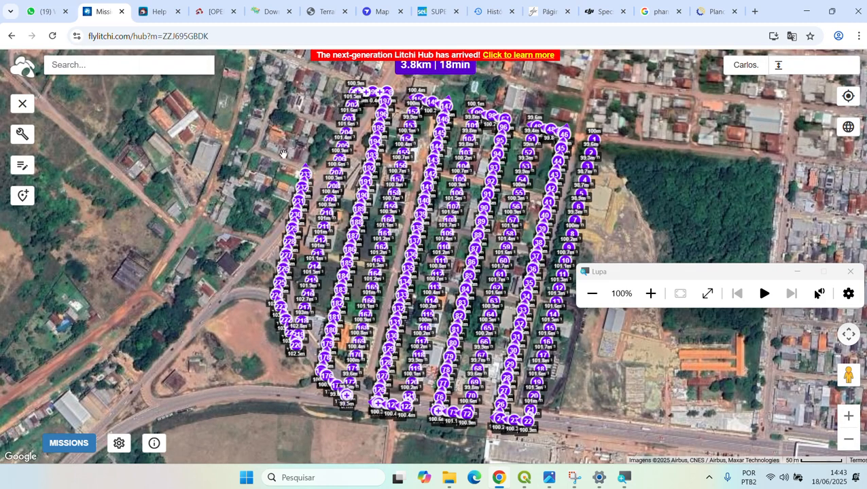